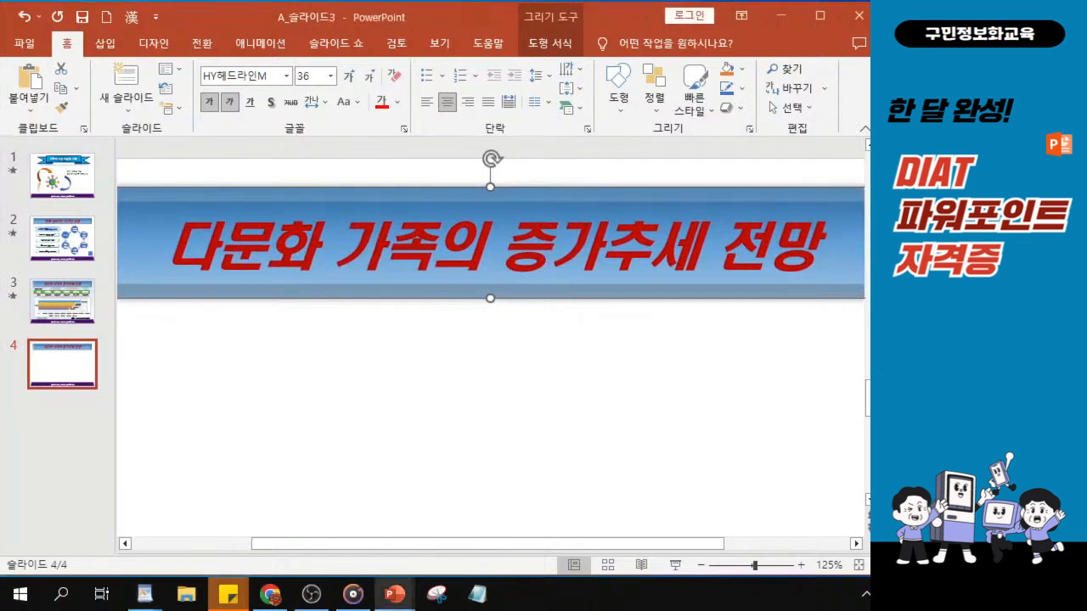
# Replace the title text on slide 4 with "각국의 다양한 풍습과 문화"
pyautogui.moveTo(168, 246); pyautogui.dragTo(831, 246)
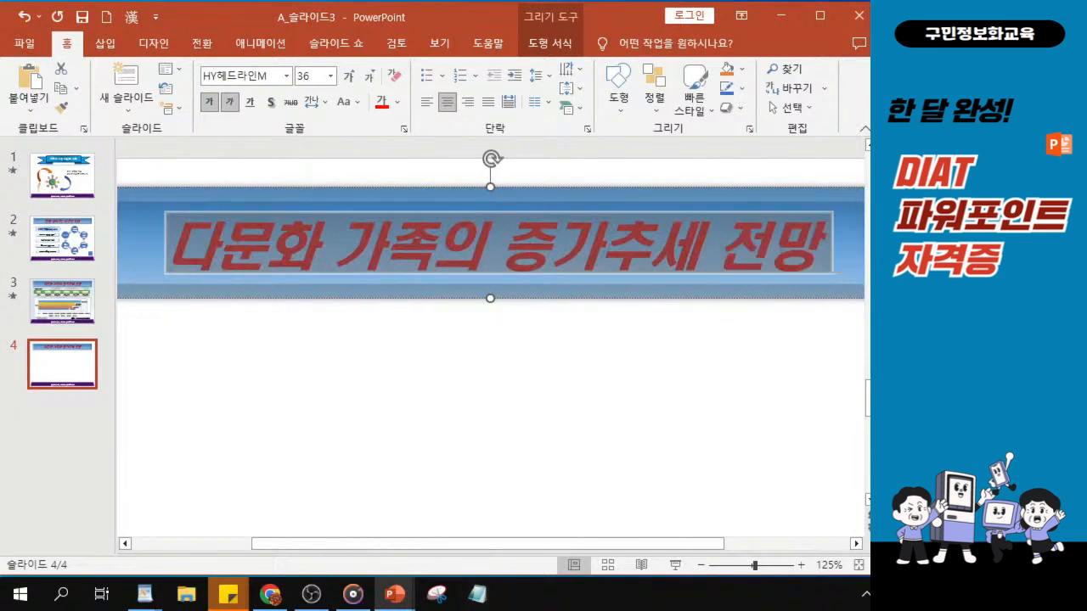
pyautogui.write('각')
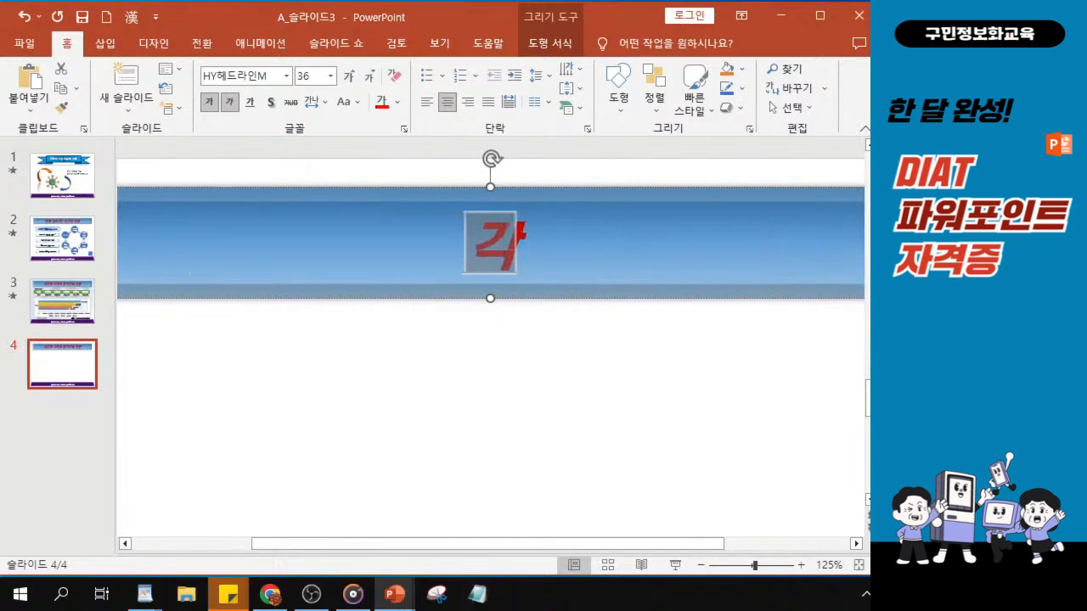
pyautogui.write('구ㄱ의')
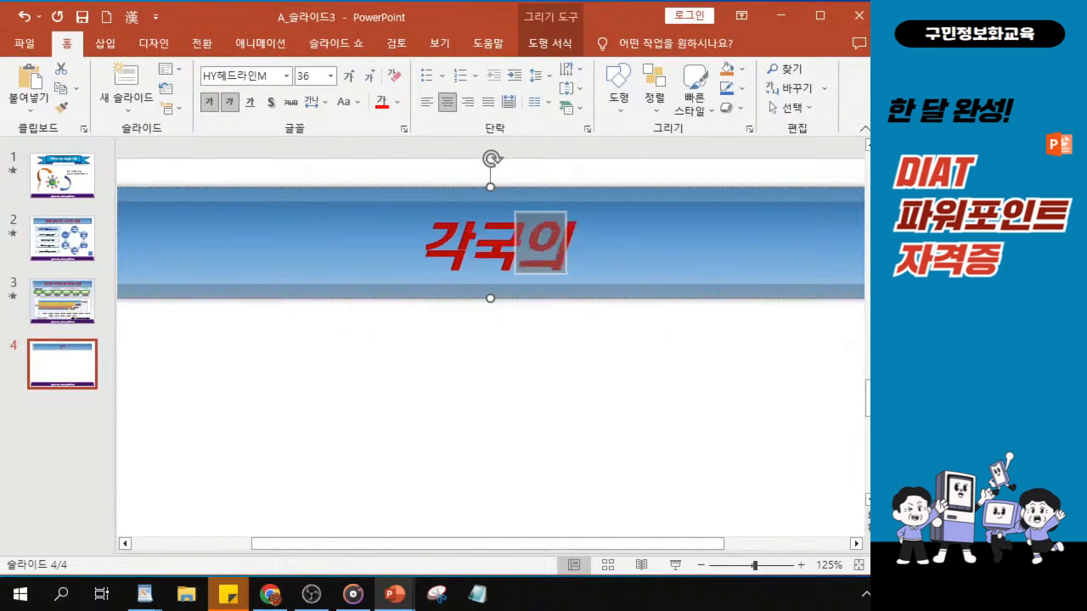
pyautogui.write(' 다양')
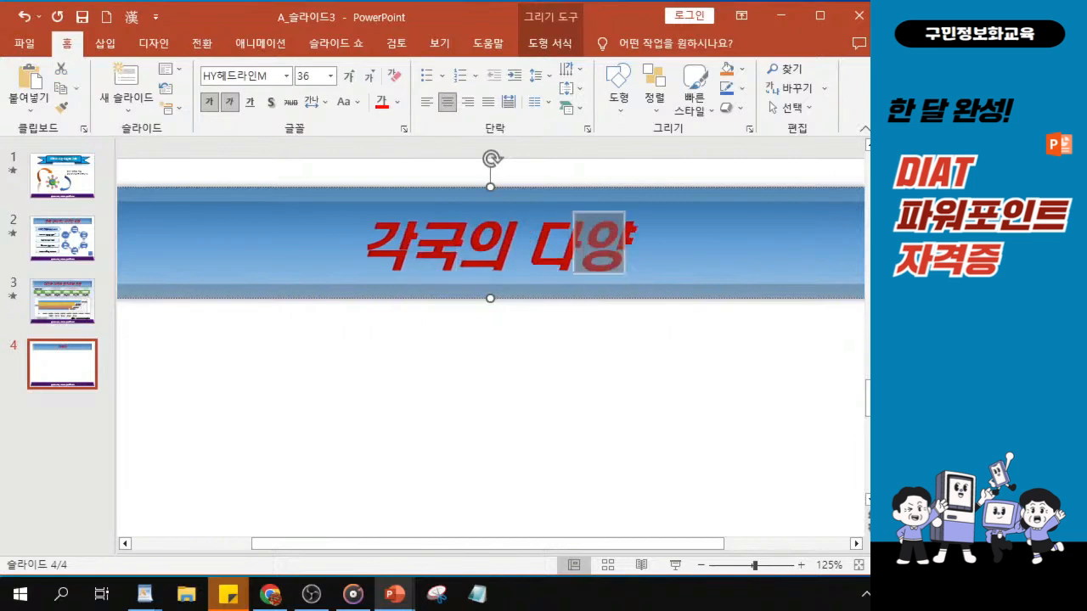
pyautogui.write('하ㄴ')
pyautogui.press('BackSpace')
pyautogui.press('BackSpace')
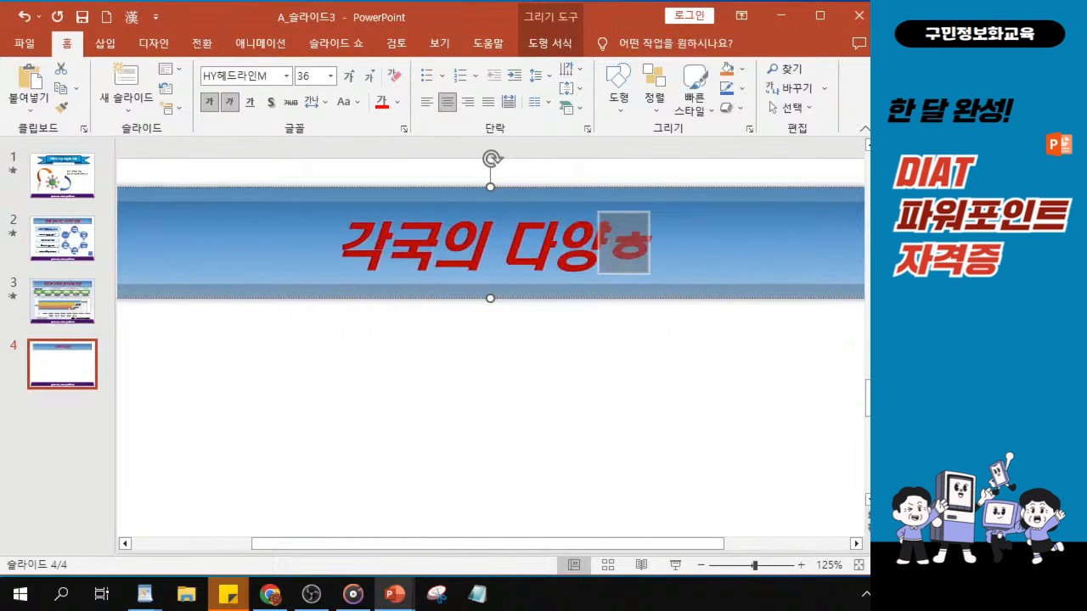
pyautogui.write('ㅏㄴ')
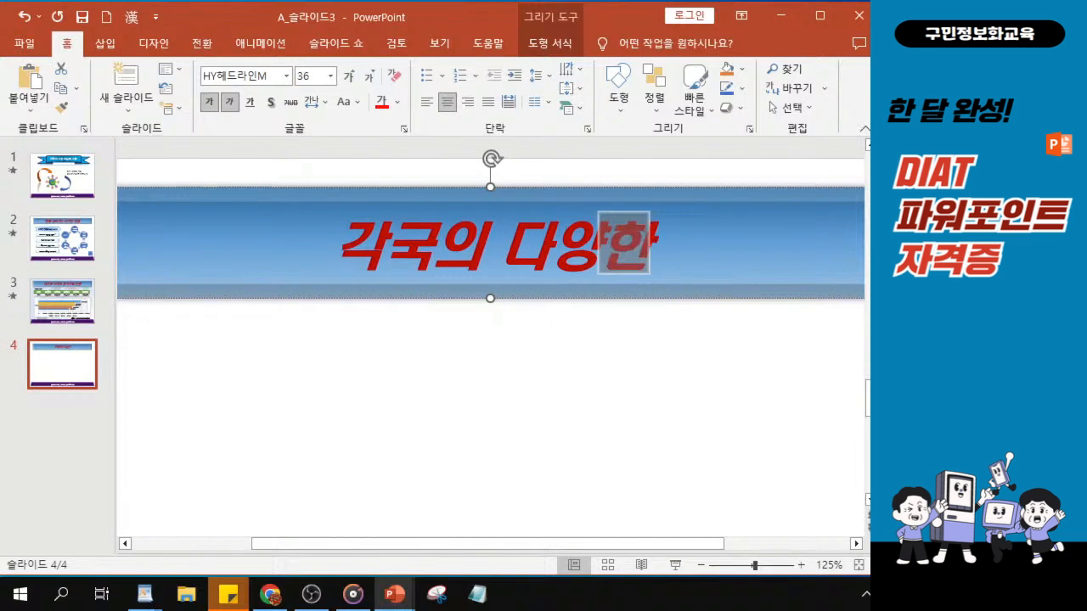
pyautogui.write(' 풍습')
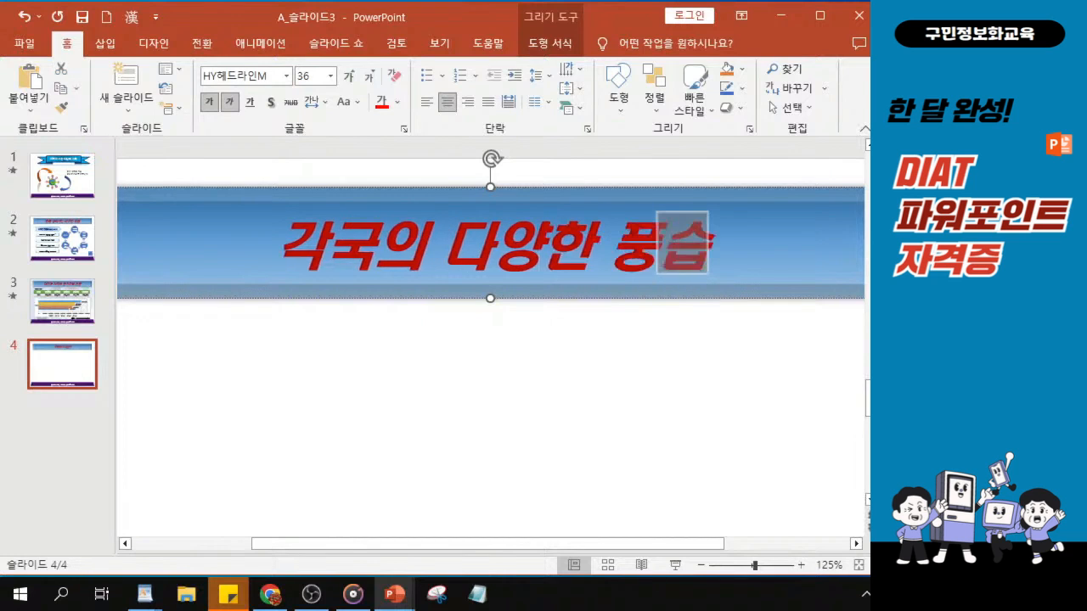
pyautogui.write('과 문화')
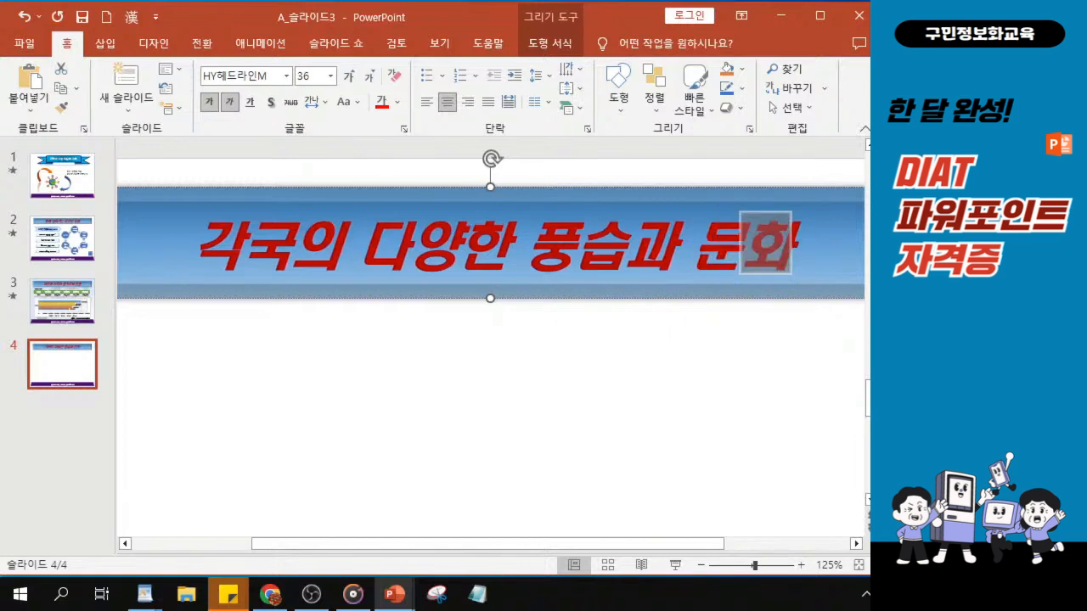
pyautogui.hotkey('alt', 'Tab')
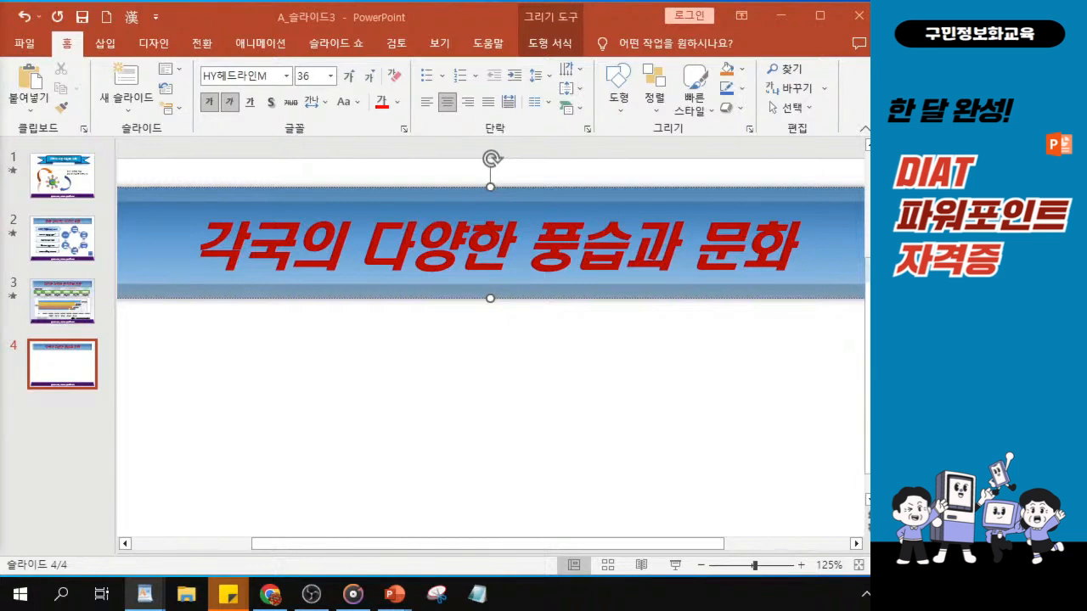
pyautogui.press('Tab')
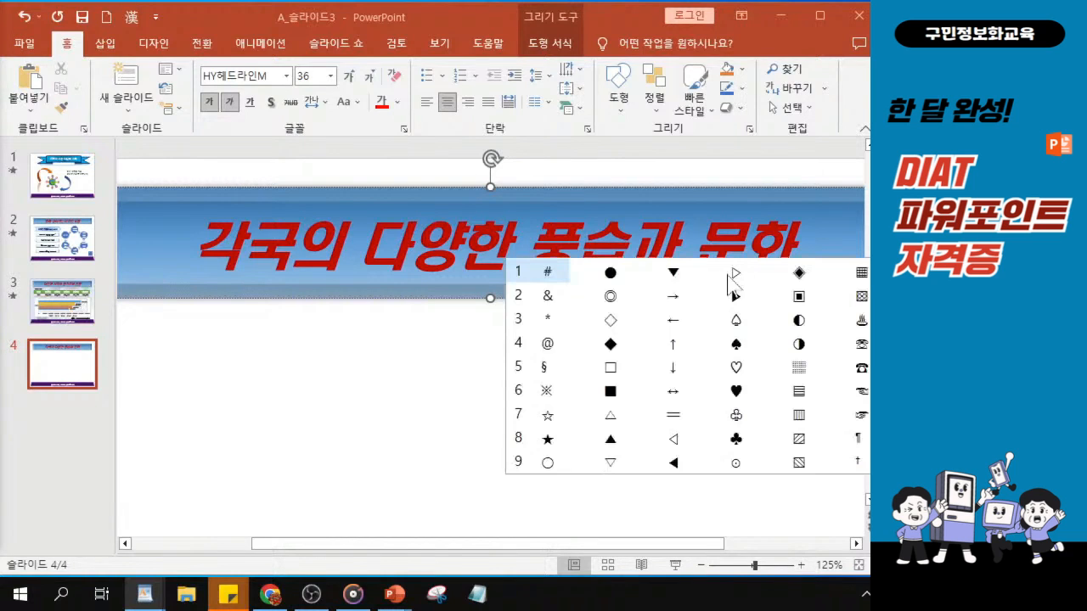
pyautogui.click(739, 297)
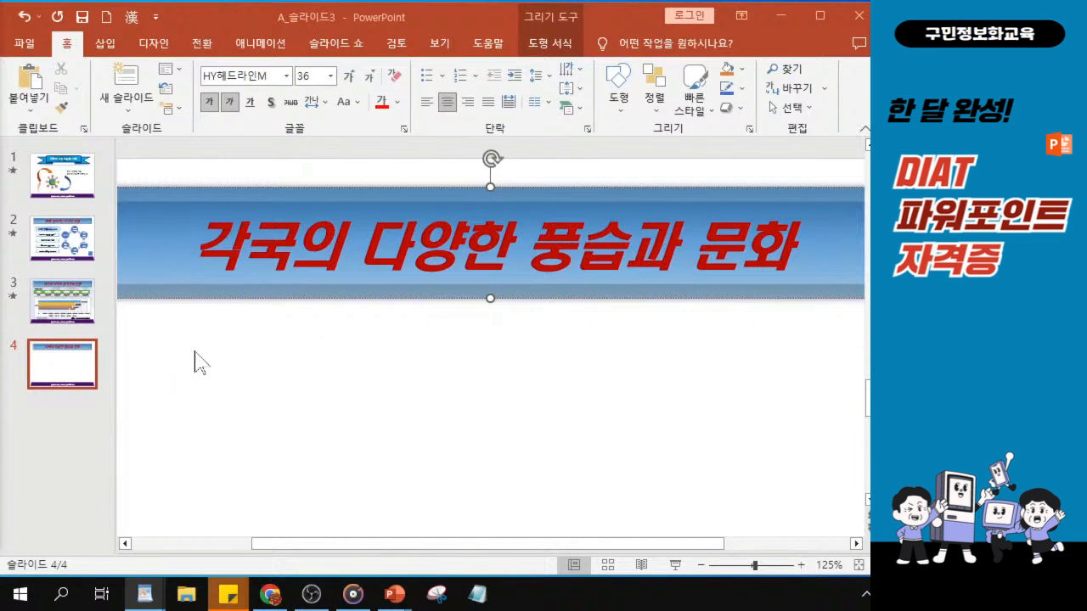
# Draw a teardrop shape below the left part of slide 4's title and widen it to about 7.1 cm by 1.86 cm
pyautogui.click(164, 367)
pyautogui.scroll(-5, 265, 374)
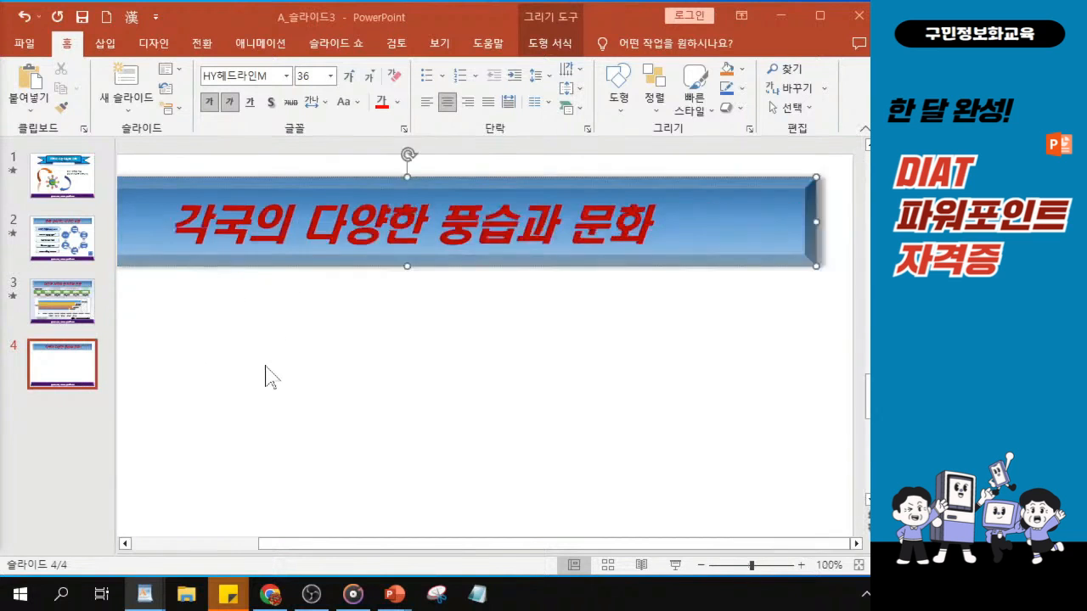
pyautogui.scroll(-1, 265, 373)
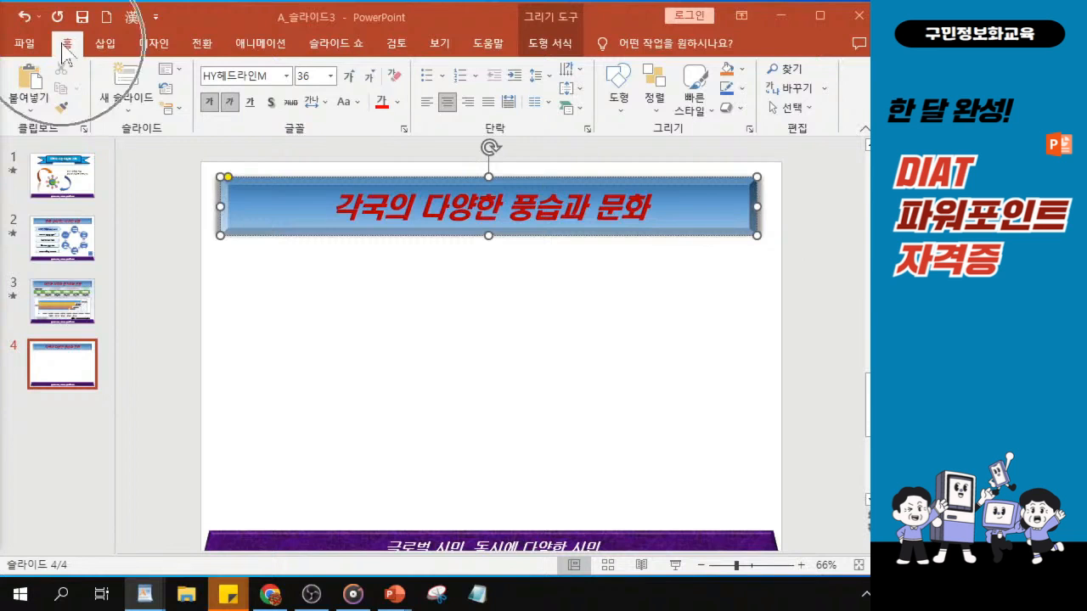
pyautogui.click(619, 118)
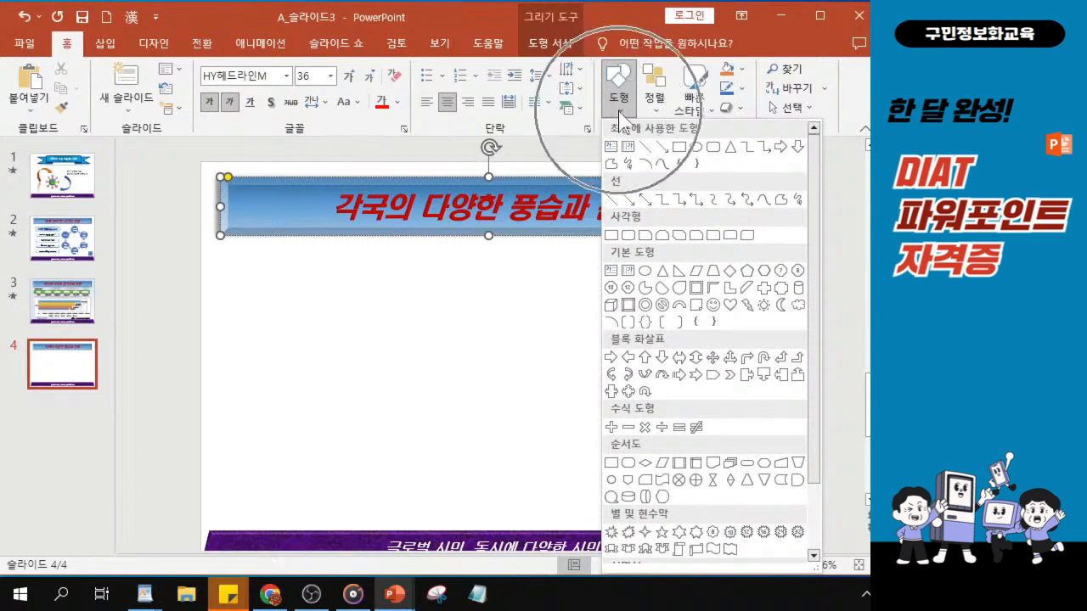
pyautogui.click(637, 259)
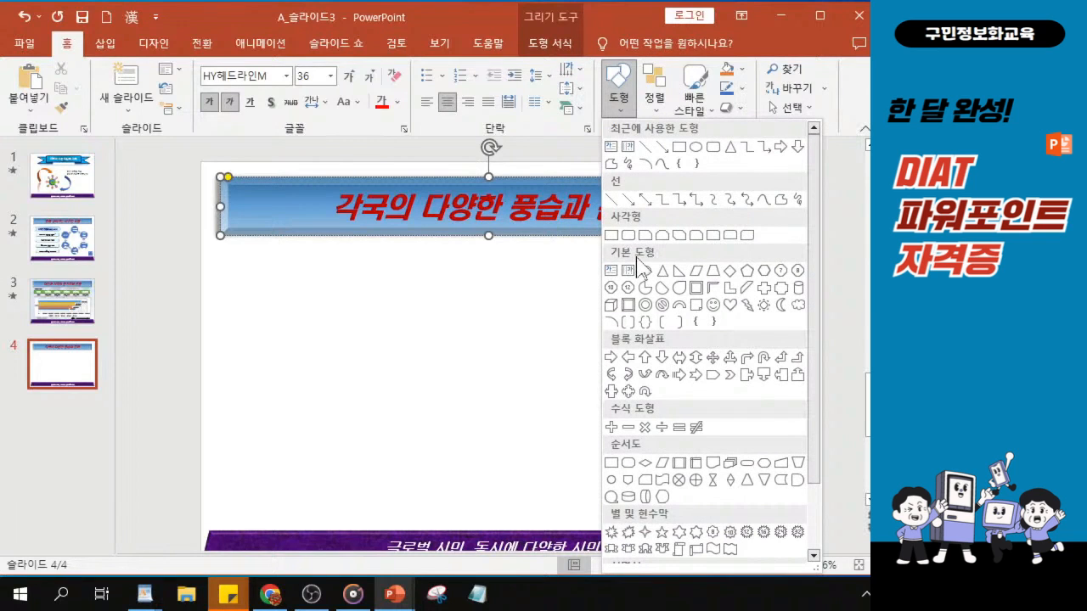
pyautogui.click(680, 289)
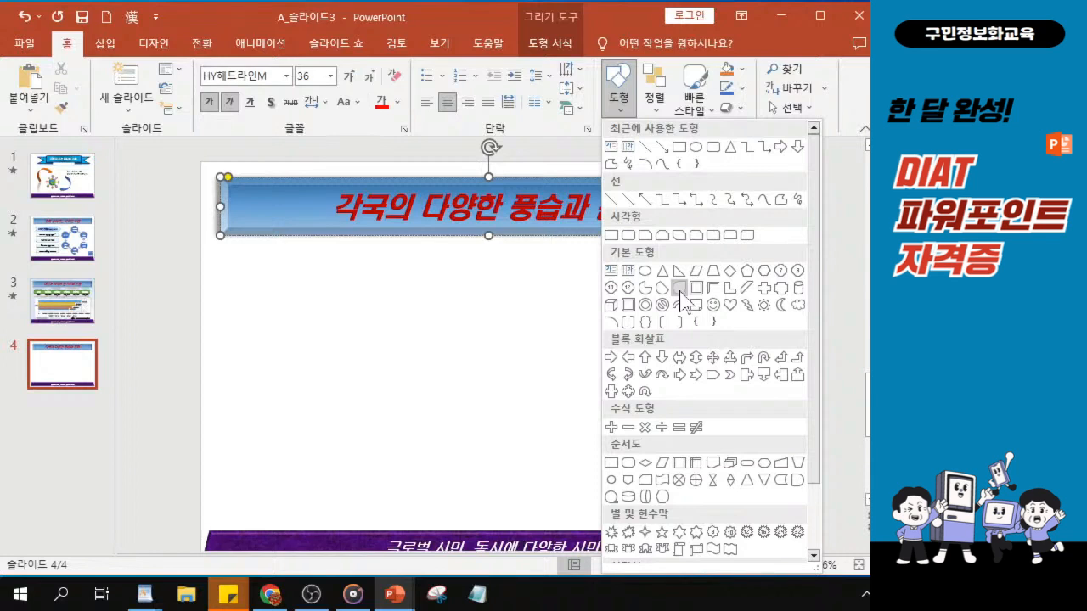
pyautogui.click(679, 288)
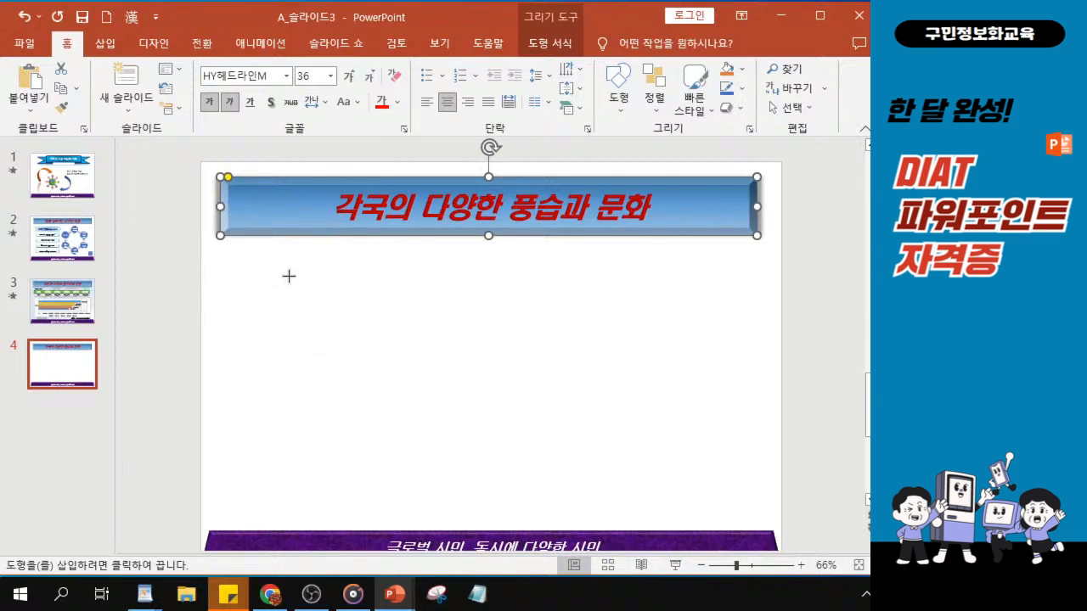
pyautogui.moveTo(262, 269); pyautogui.dragTo(397, 306)
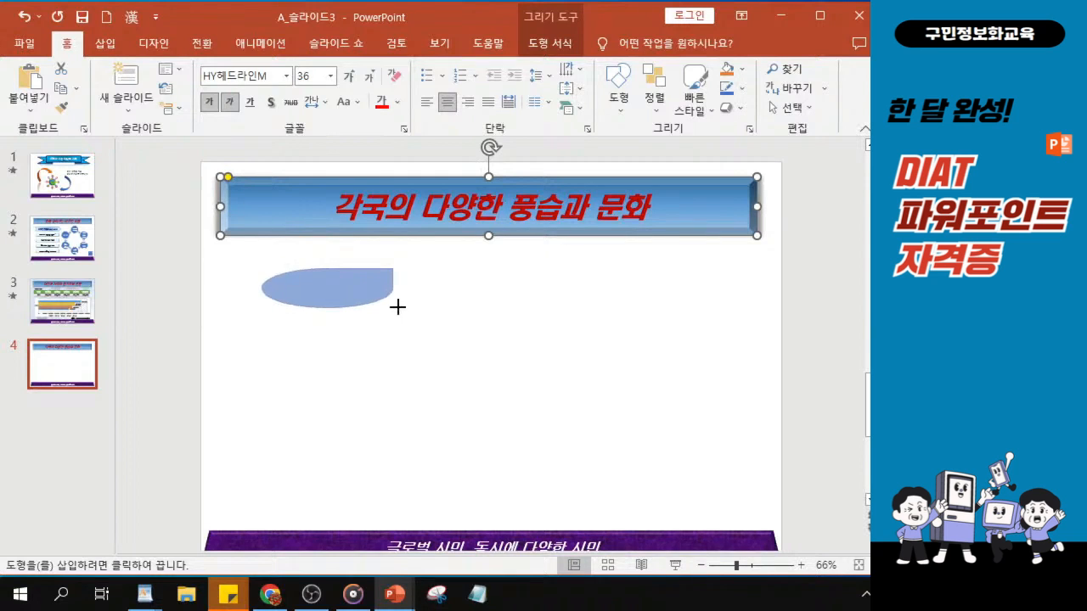
pyautogui.moveTo(398, 307); pyautogui.dragTo(397, 307)
pyautogui.moveTo(321, 276); pyautogui.dragTo(305, 267)
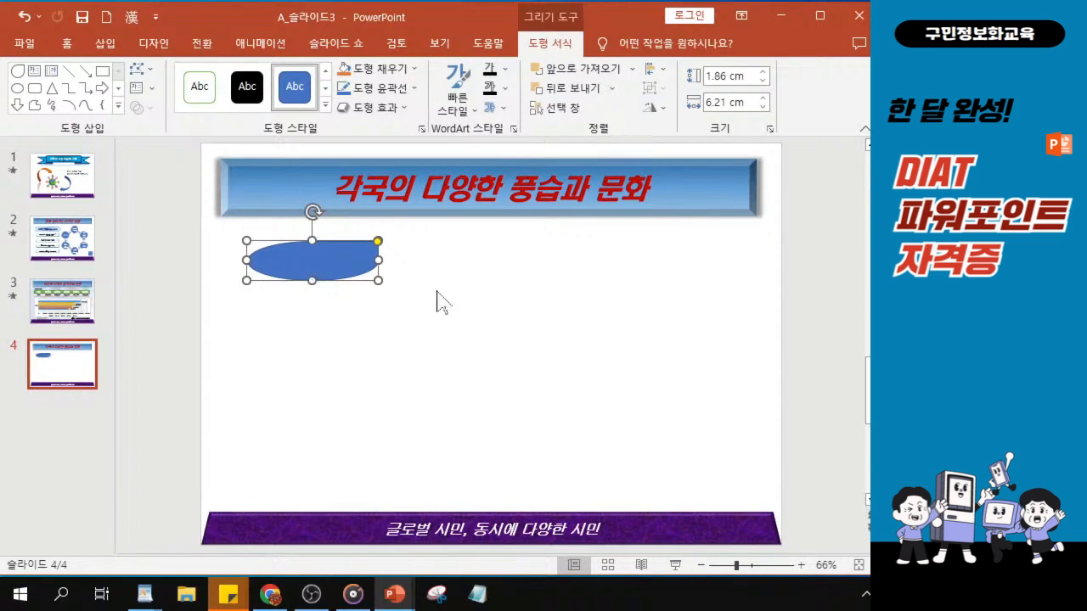
pyautogui.moveTo(378, 260); pyautogui.dragTo(397, 262)
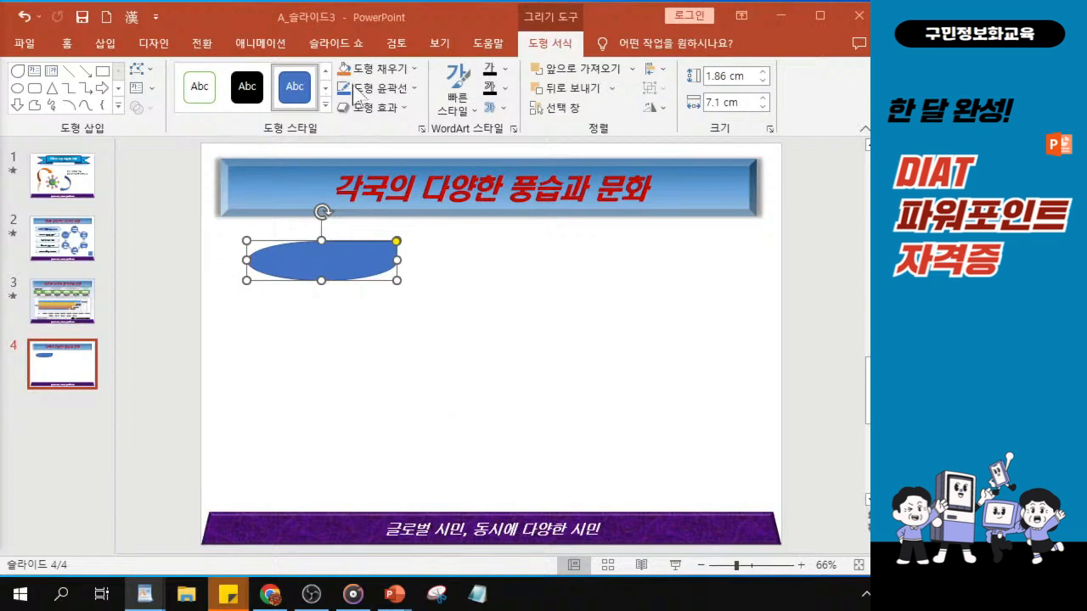
# Fill the teardrop shape with standard green and apply the dark gradient variation that radiates from the centre
pyautogui.click(380, 70)
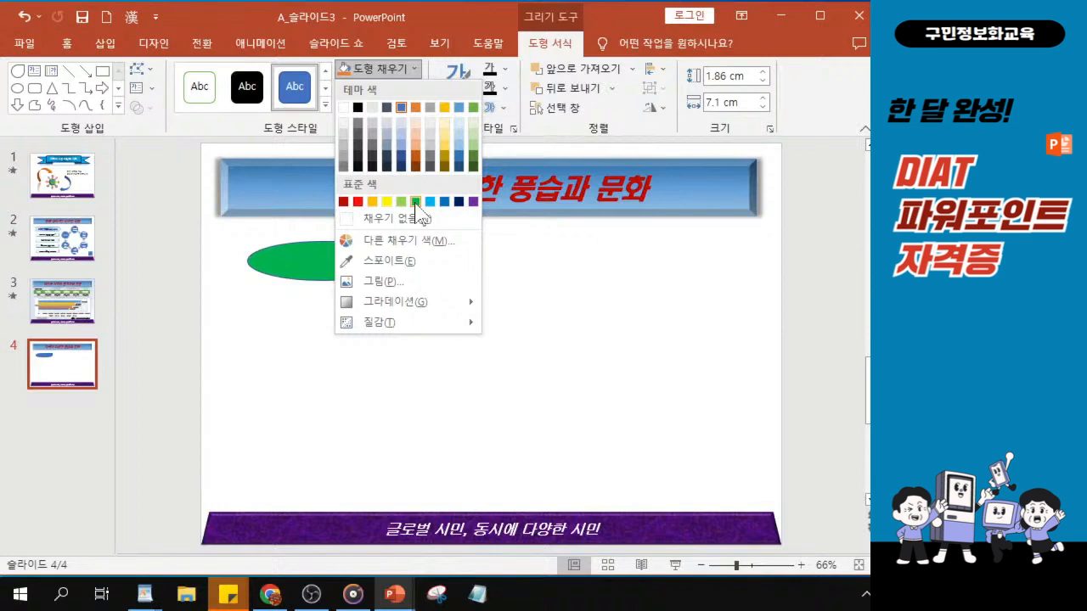
pyautogui.click(416, 209)
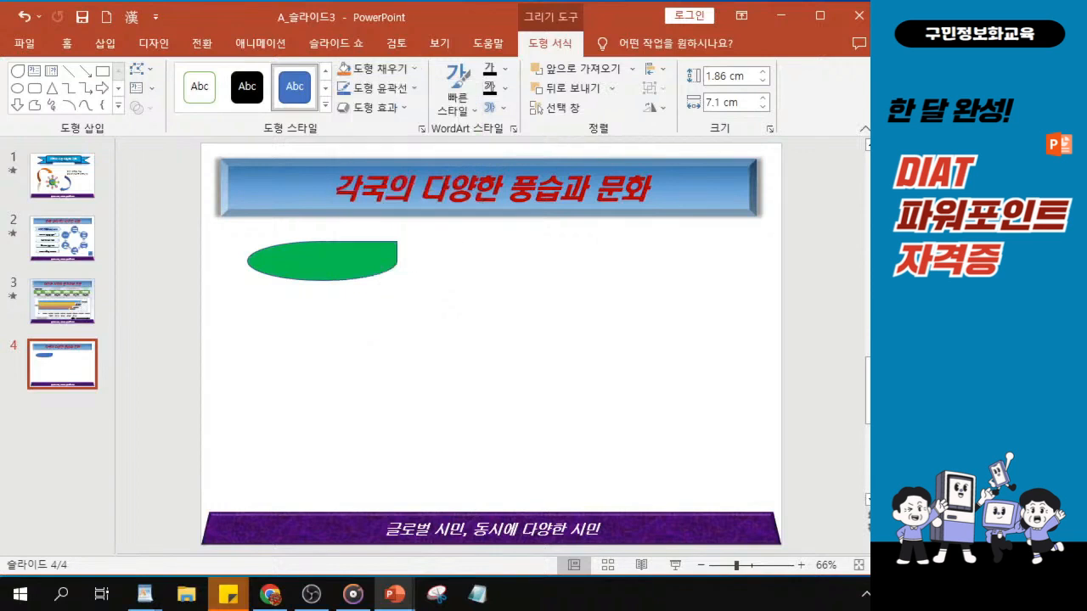
pyautogui.click(378, 71)
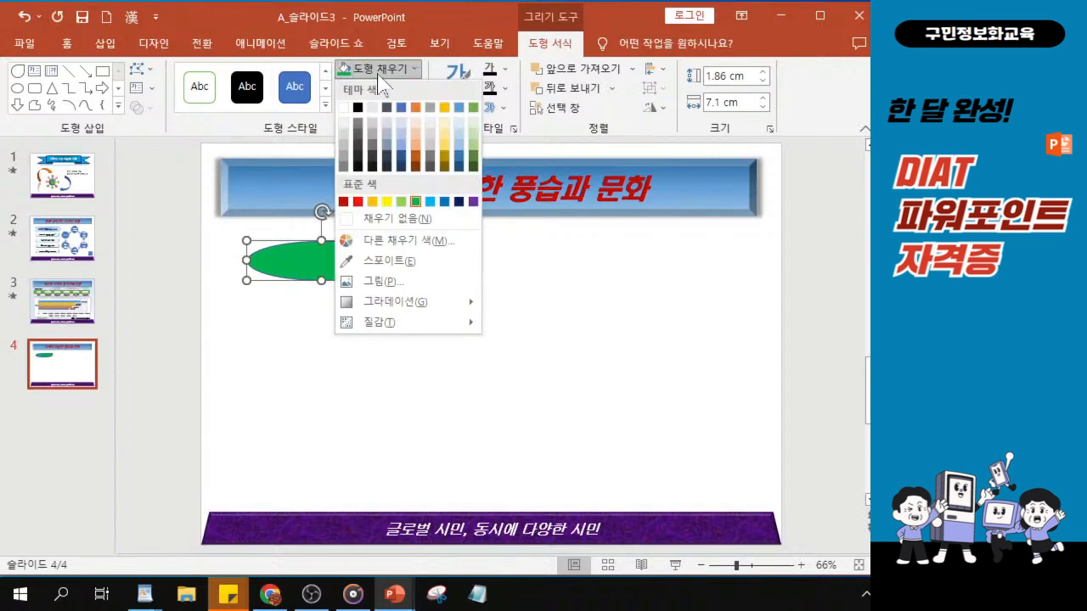
pyautogui.moveTo(410, 311)
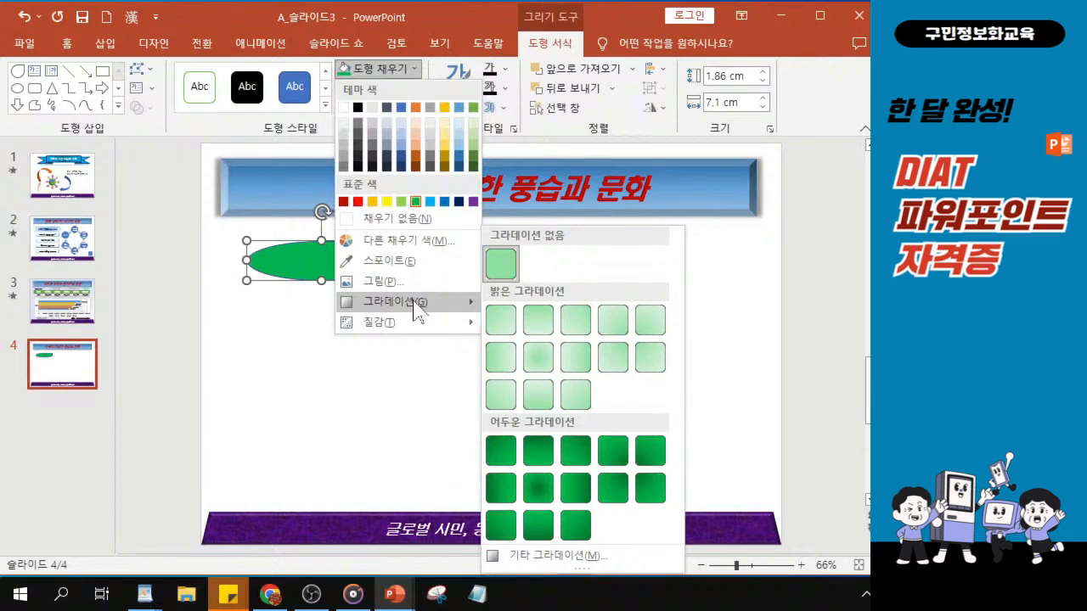
pyautogui.click(536, 491)
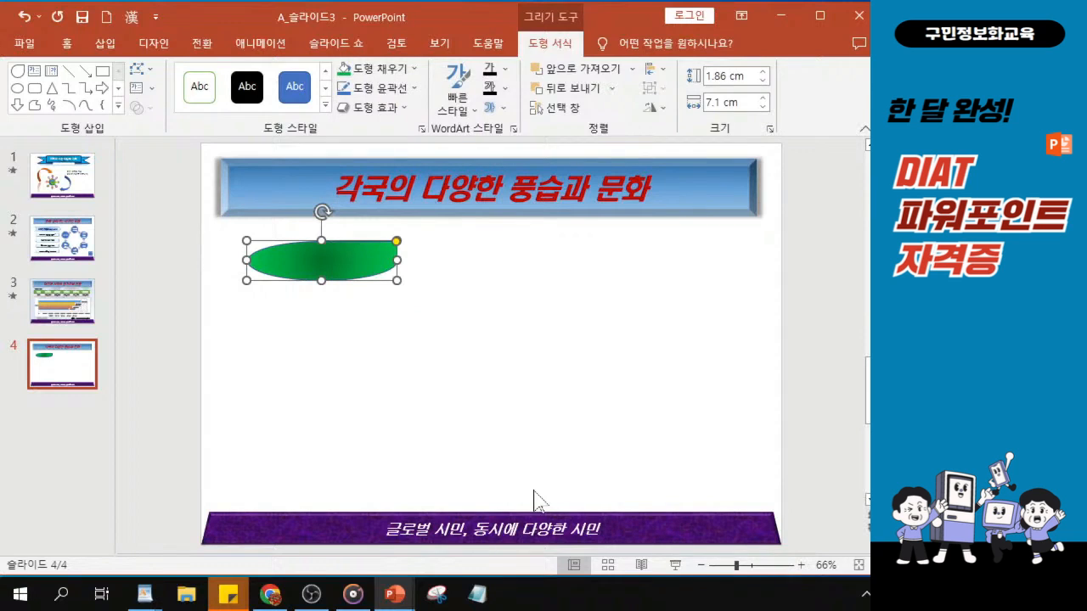
# Remove the outline from the green teardrop shape
pyautogui.click(376, 94)
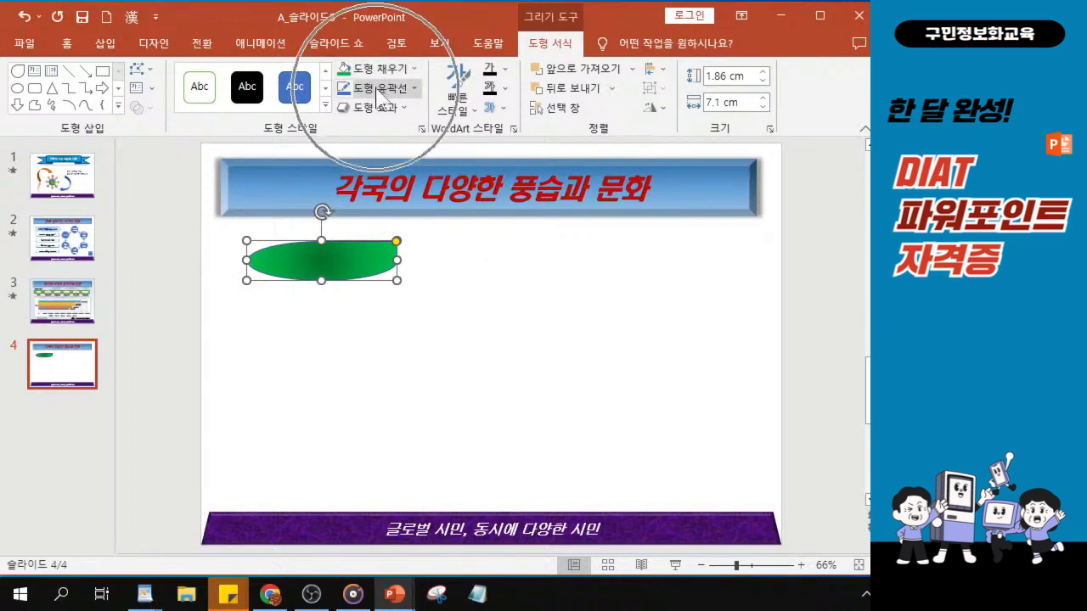
pyautogui.click(377, 90)
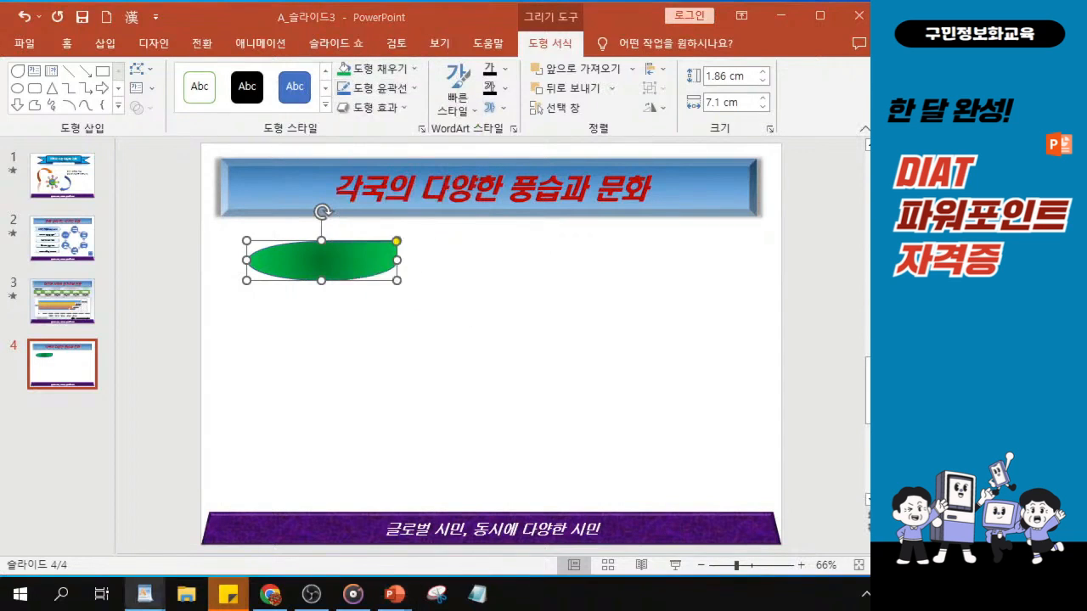
pyautogui.click(384, 90)
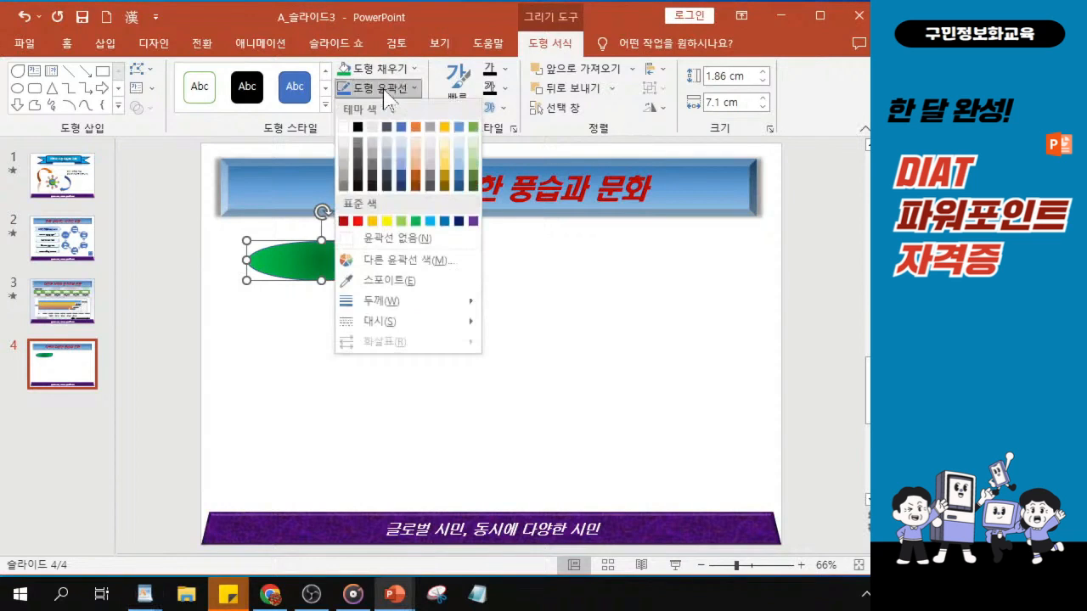
pyautogui.click(396, 239)
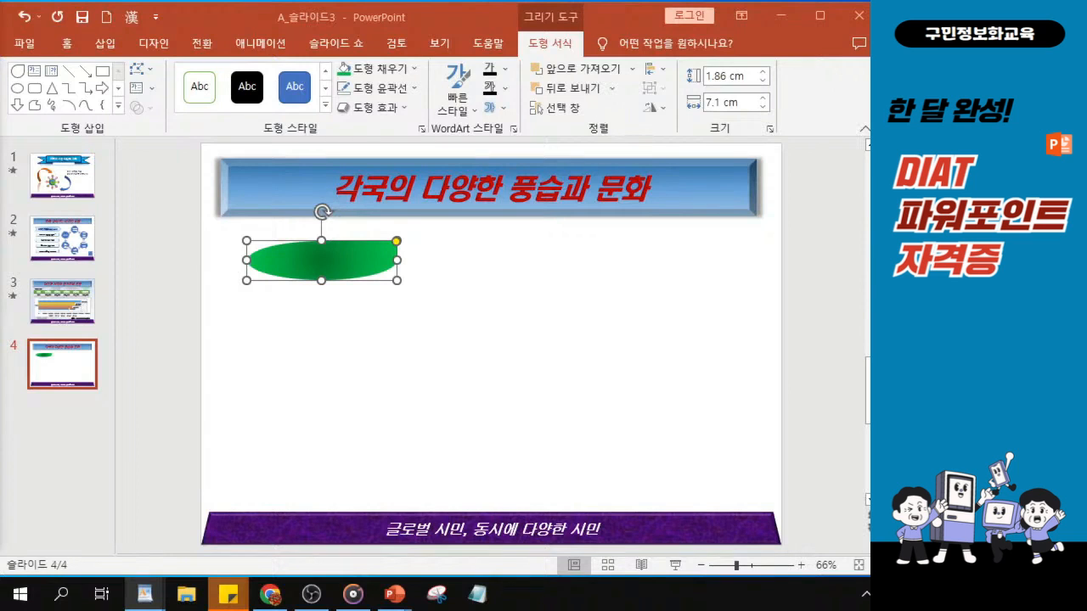
# Add an outer shadow falling straight downward to the teardrop shape
pyautogui.click(394, 110)
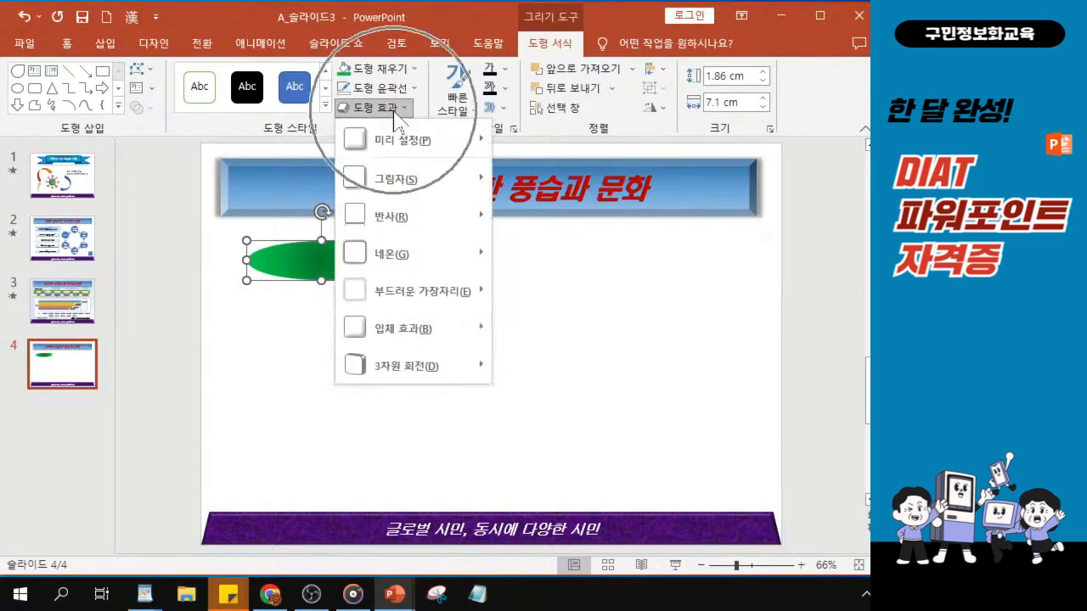
pyautogui.click(423, 181)
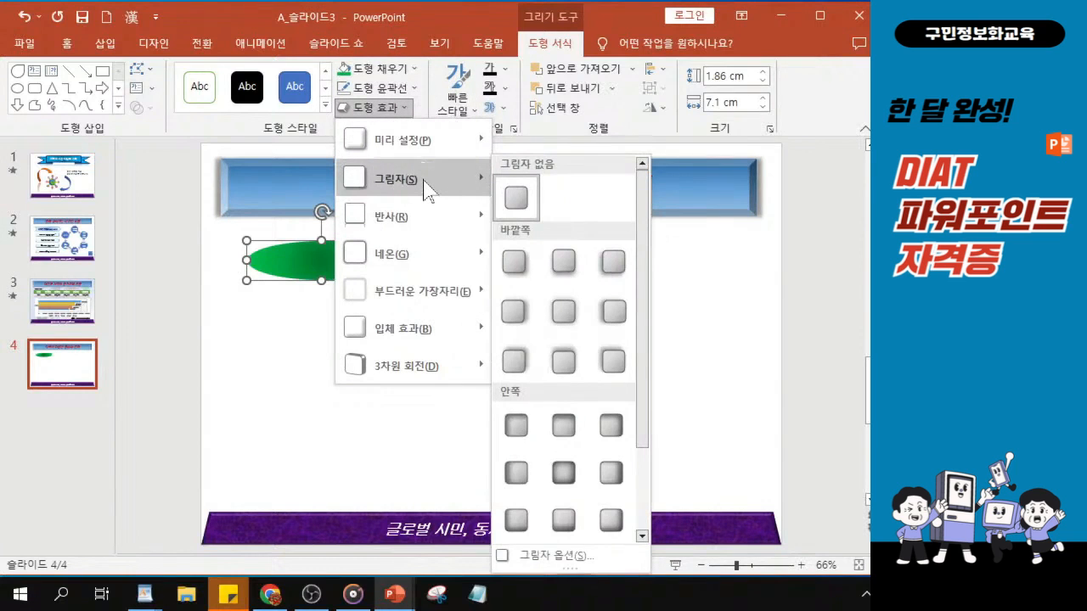
pyautogui.click(566, 269)
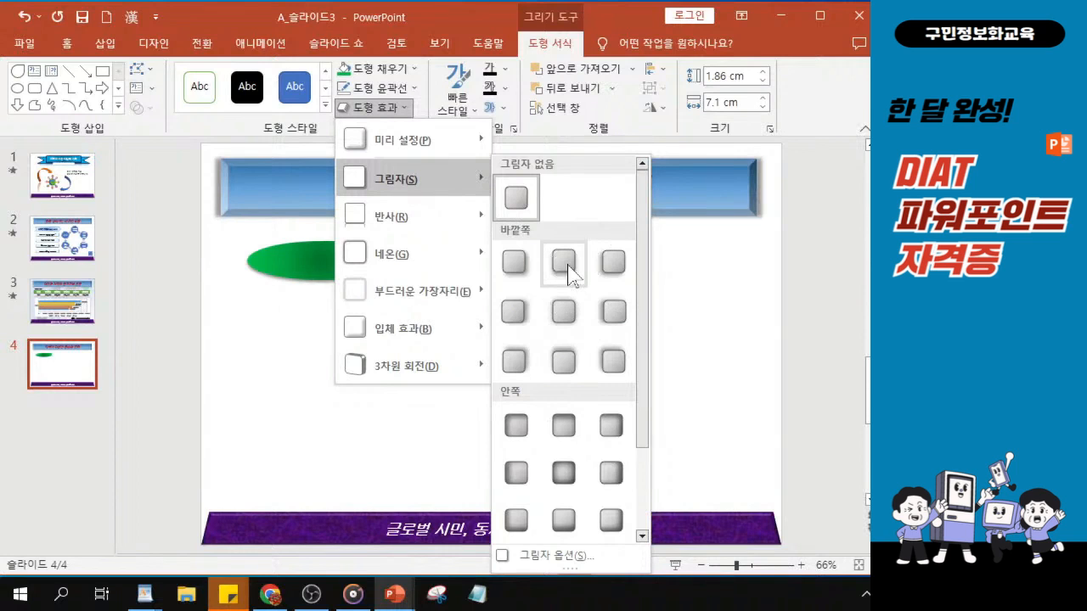
pyautogui.click(567, 267)
pyautogui.click(567, 267)
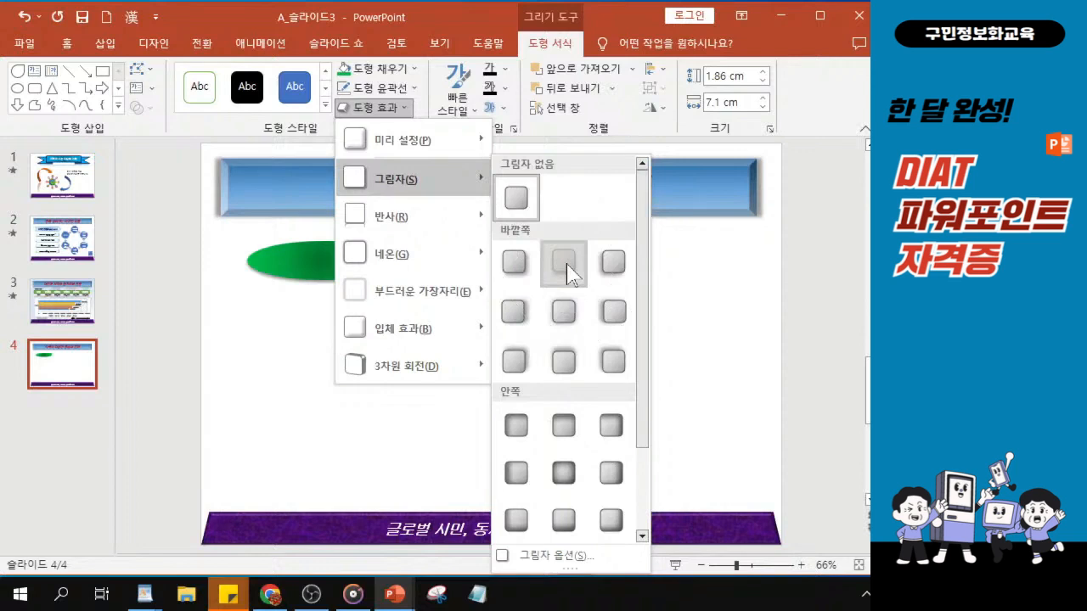
pyautogui.click(567, 265)
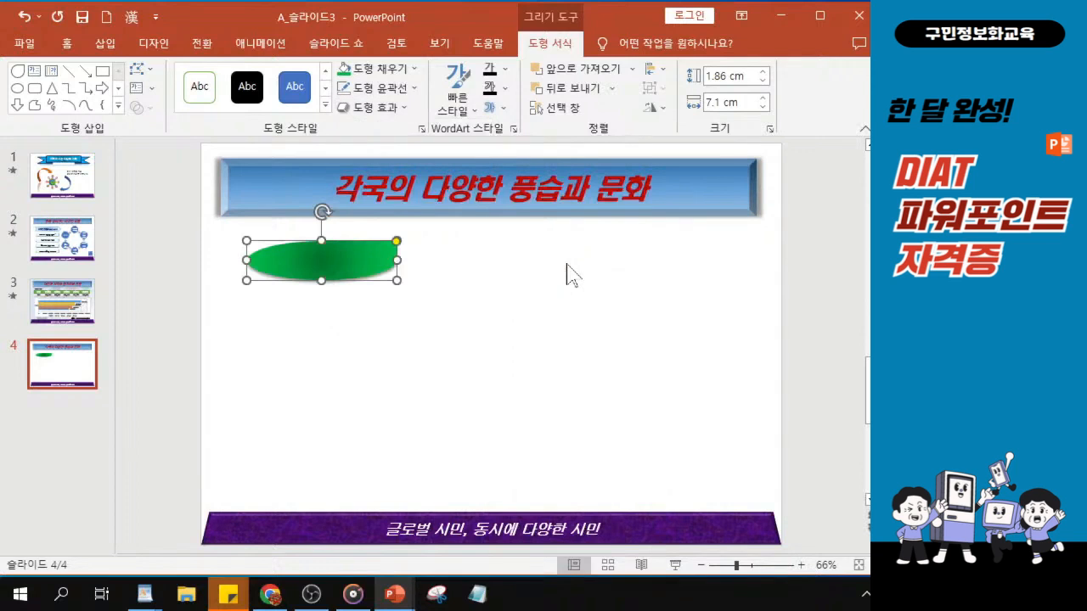
# Apply the rounded bevel preset immediately following 각지게 (Angle) to the green teardrop shape
pyautogui.click(374, 108)
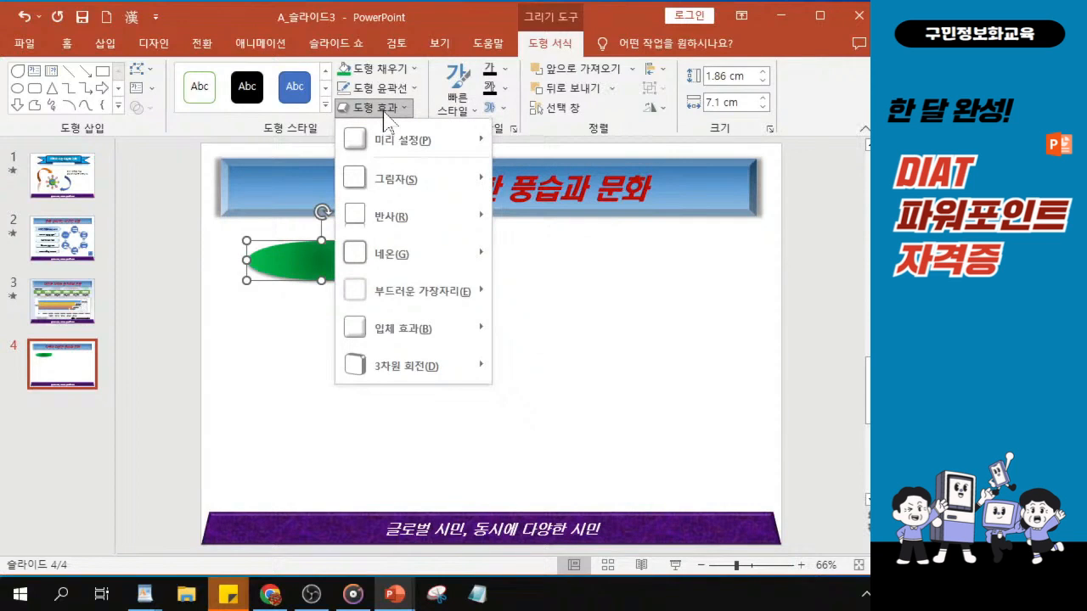
pyautogui.moveTo(445, 337)
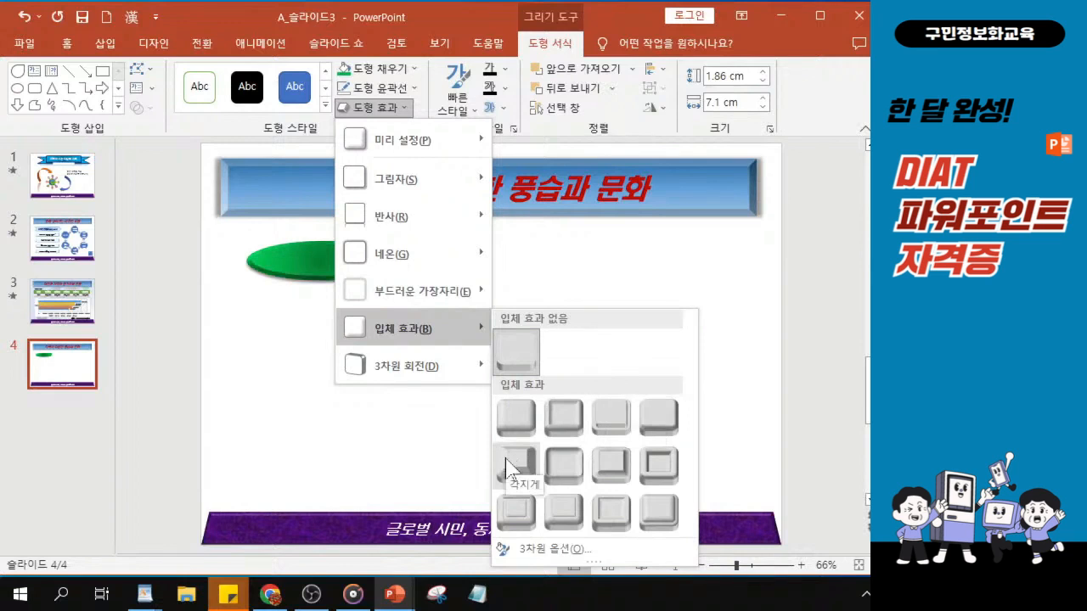
pyautogui.click(574, 471)
pyautogui.press('ctrl')
pyautogui.press('ctrl')
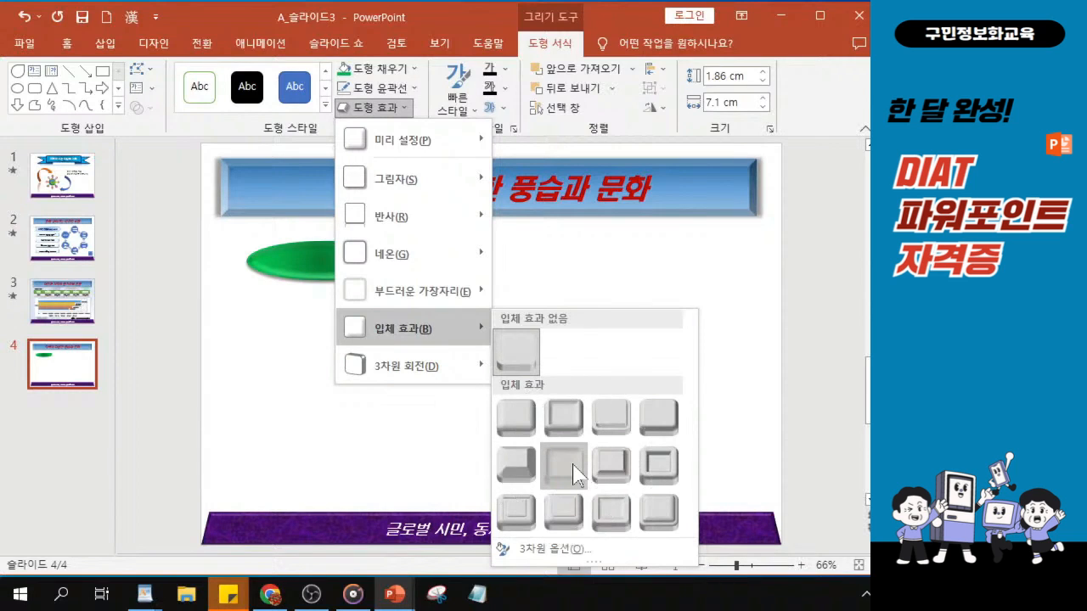
pyautogui.press('ctrl')
pyautogui.press('ctrl')
pyautogui.press('Escape')
pyautogui.press('Escape')
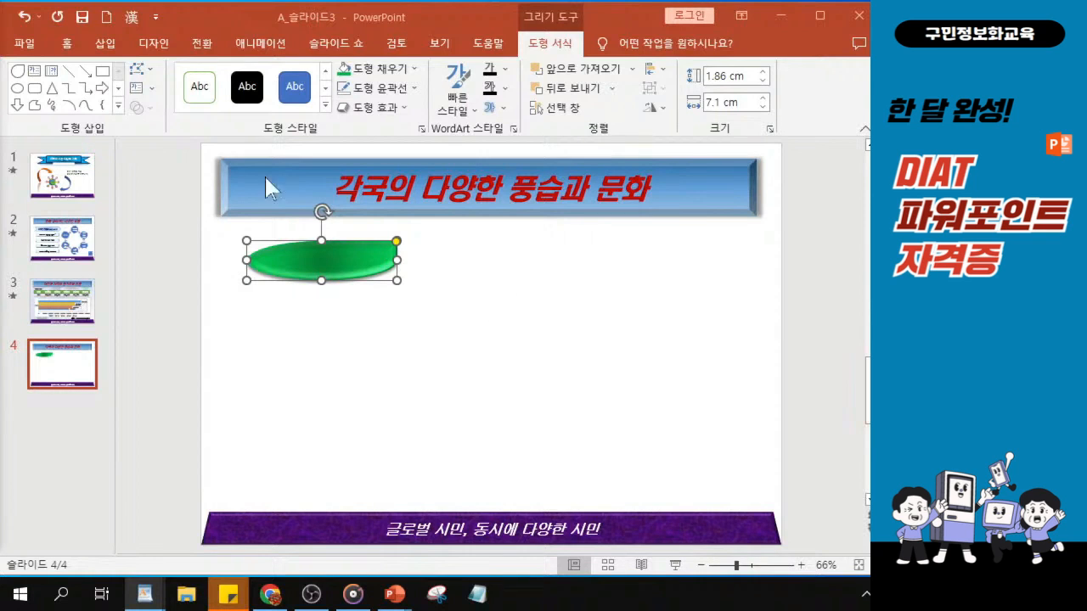
# Set the teardrop shape's text font to HY견고딕
pyautogui.click(70, 44)
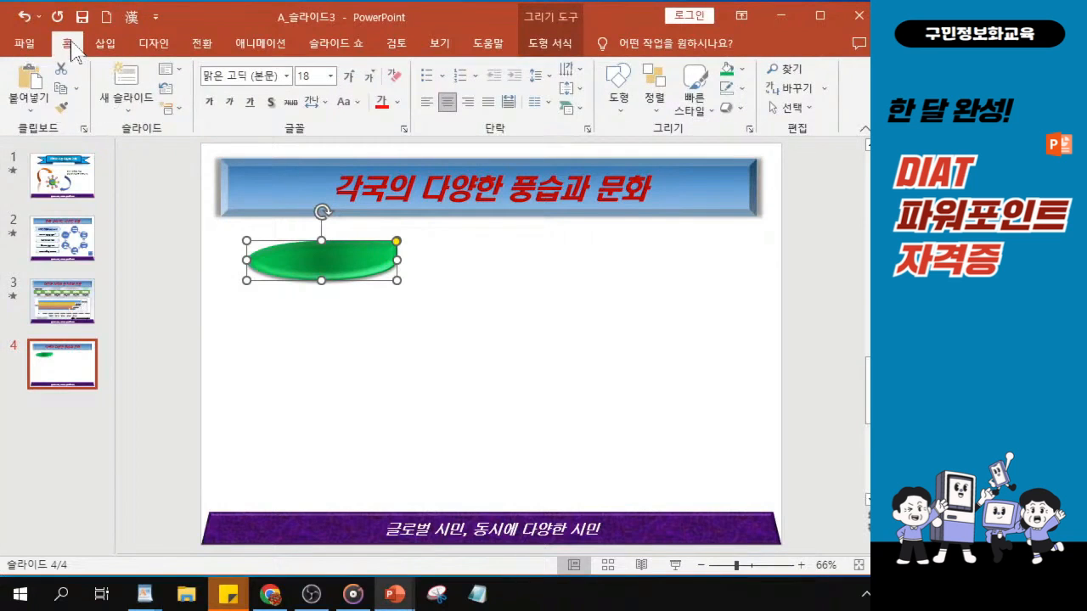
pyautogui.click(288, 76)
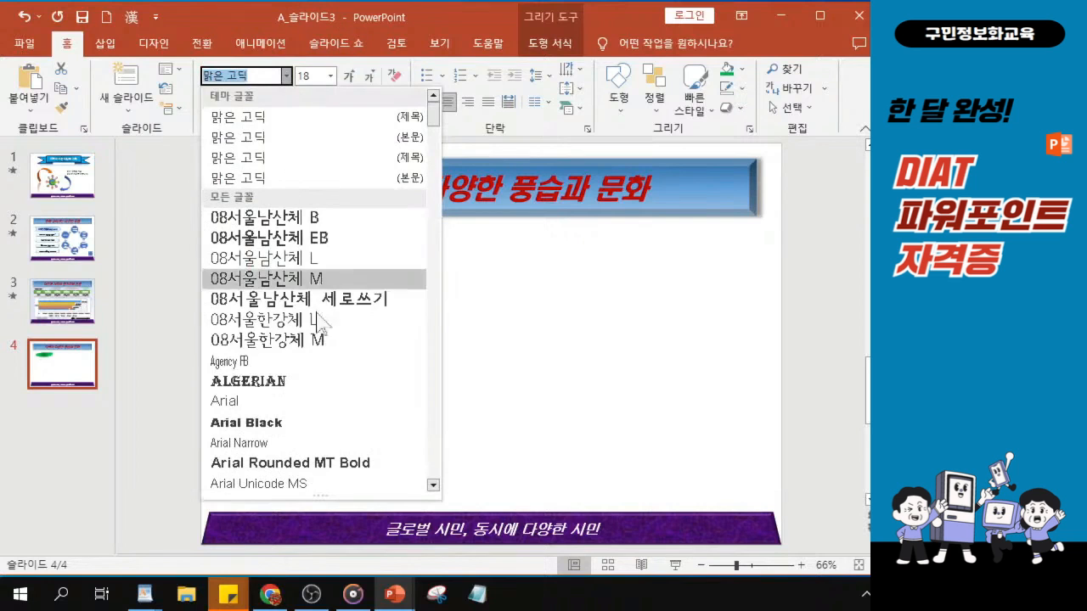
pyautogui.scroll(-4, 311, 367)
pyautogui.scroll(-9, 303, 349)
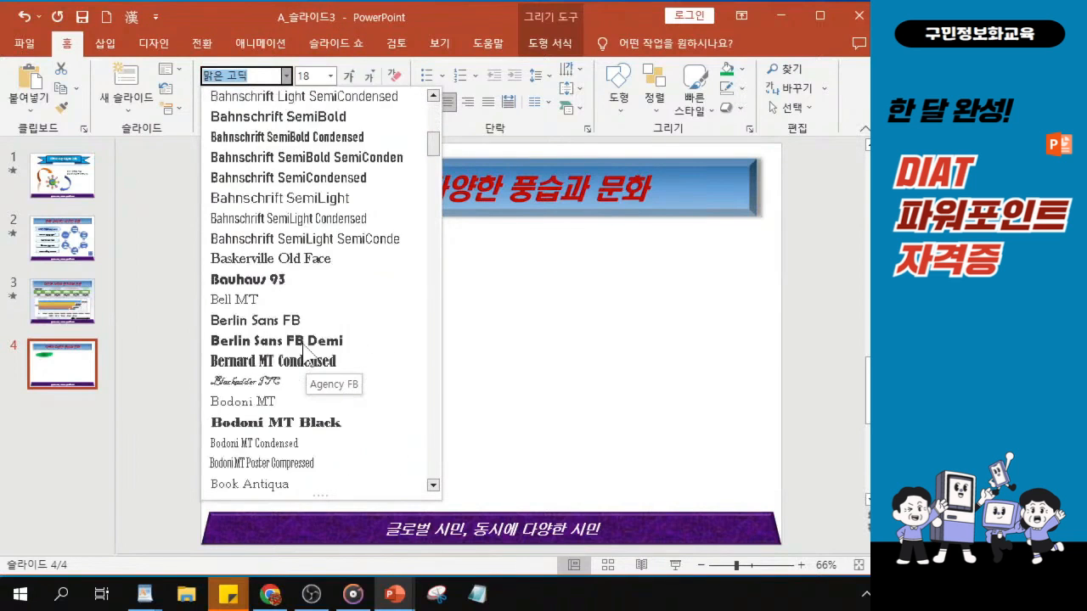
pyautogui.scroll(-8, 303, 348)
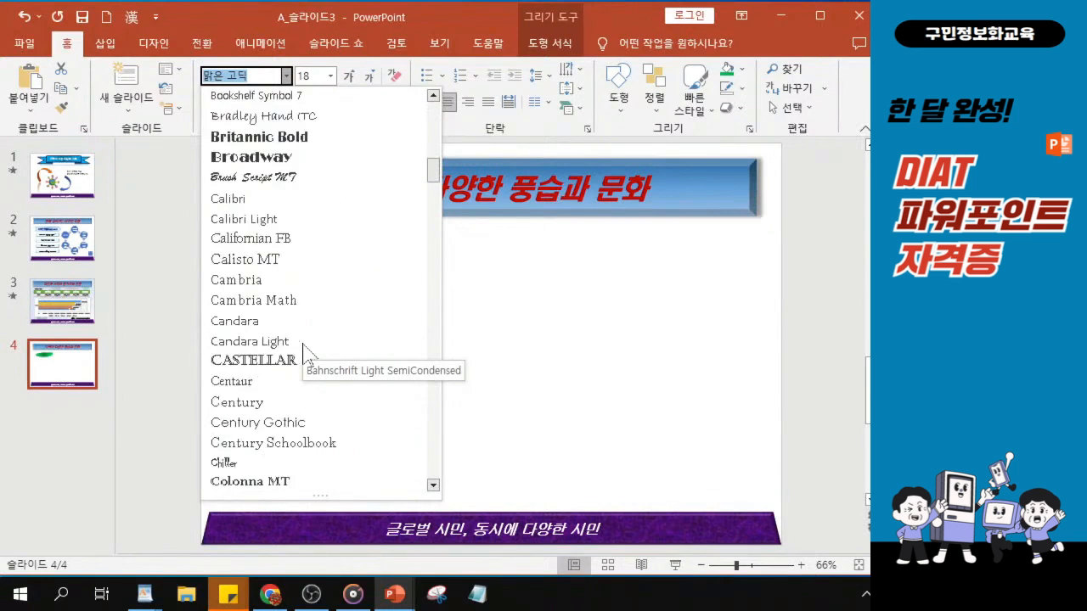
pyautogui.scroll(-8, 303, 349)
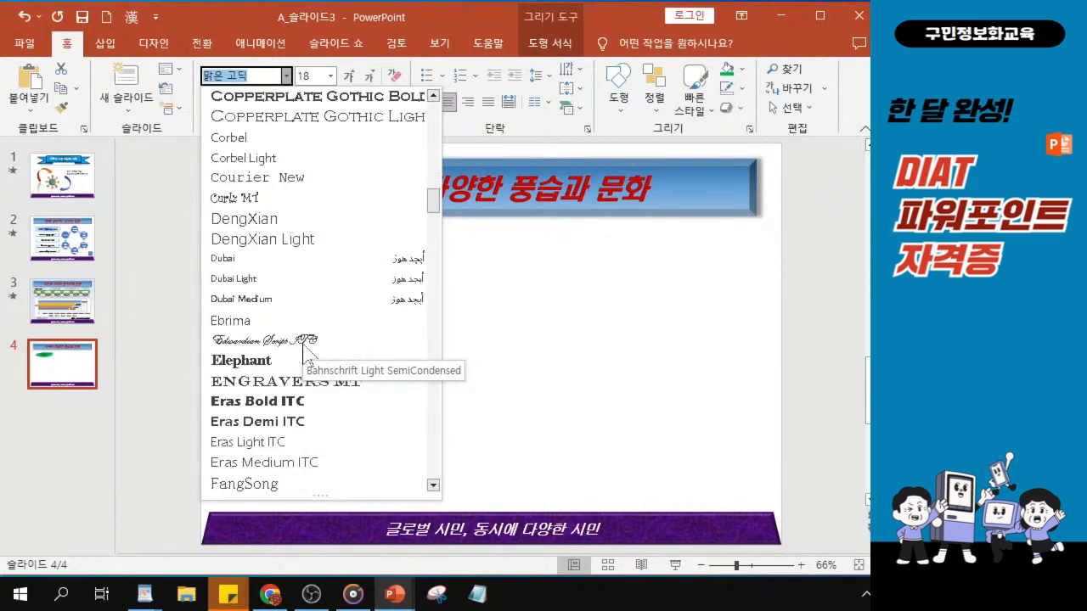
pyautogui.scroll(-8, 303, 348)
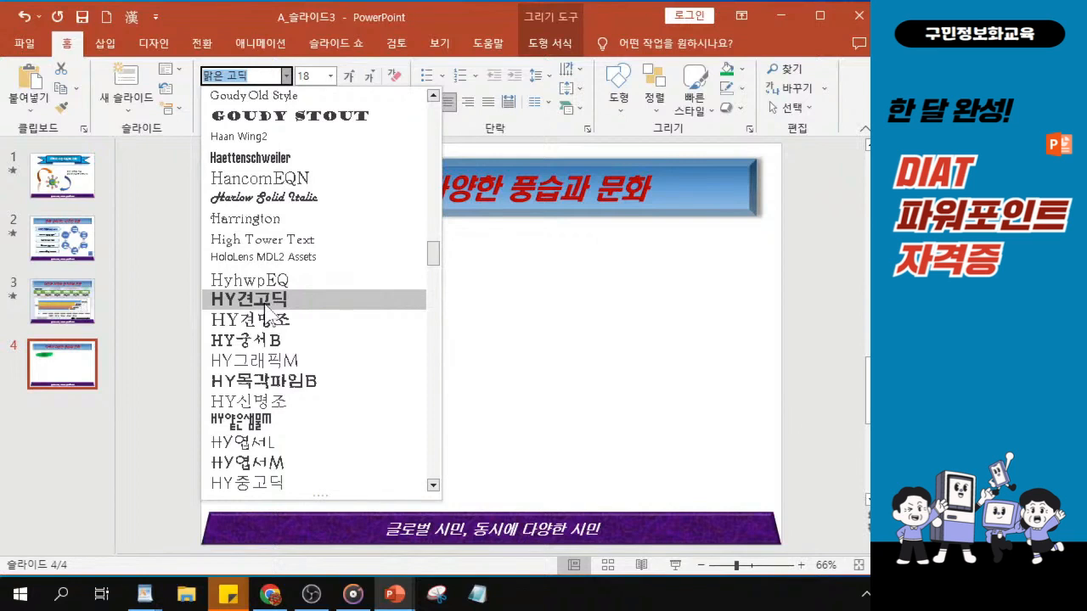
pyautogui.click(264, 313)
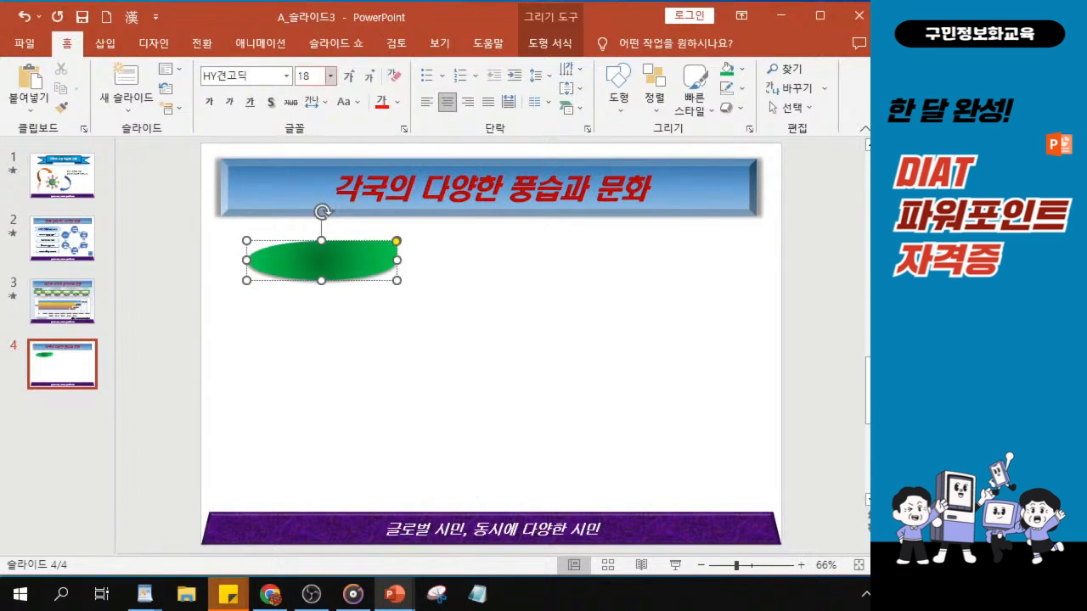
# Set the teardrop shape's font size to 22
pyautogui.click(307, 76)
pyautogui.write('22')
pyautogui.press('Return')
pyautogui.press('ctrl')
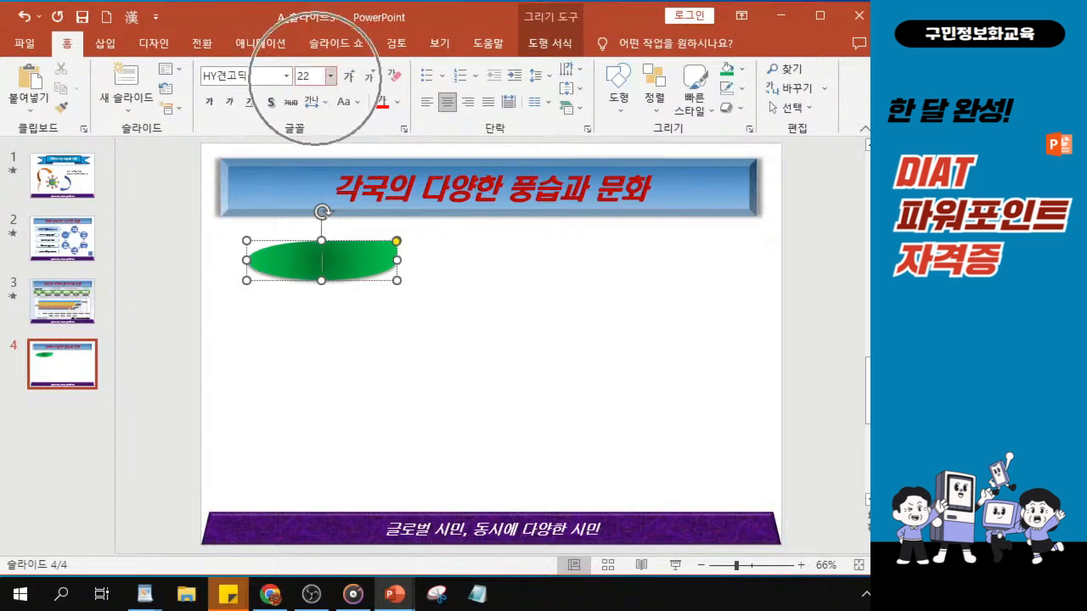
pyautogui.press('ctrl')
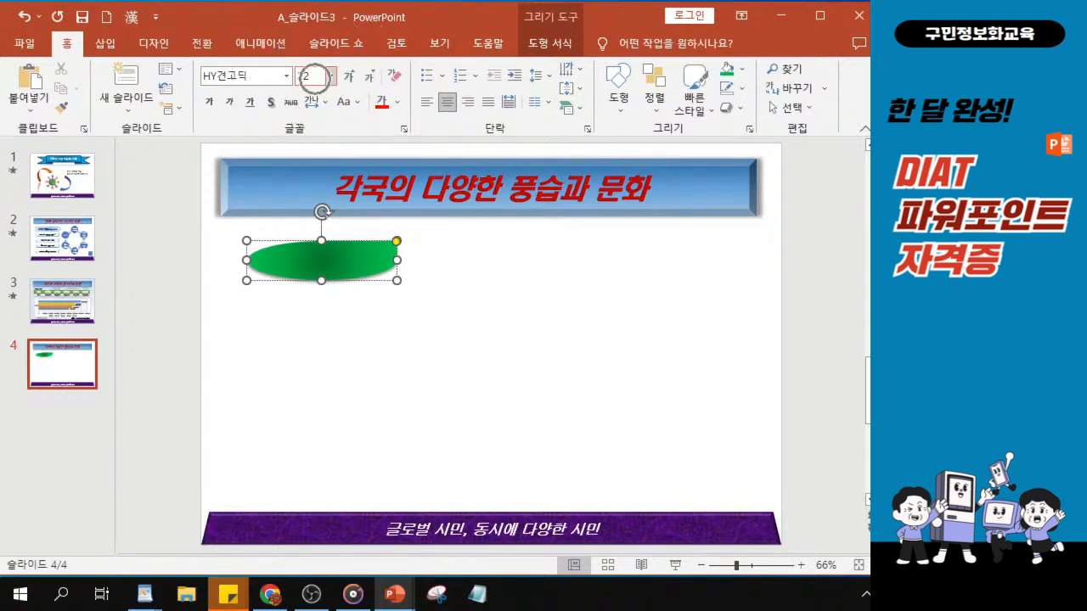
# Turn on italic and text shadow for the teardrop shape's text
pyautogui.click(230, 103)
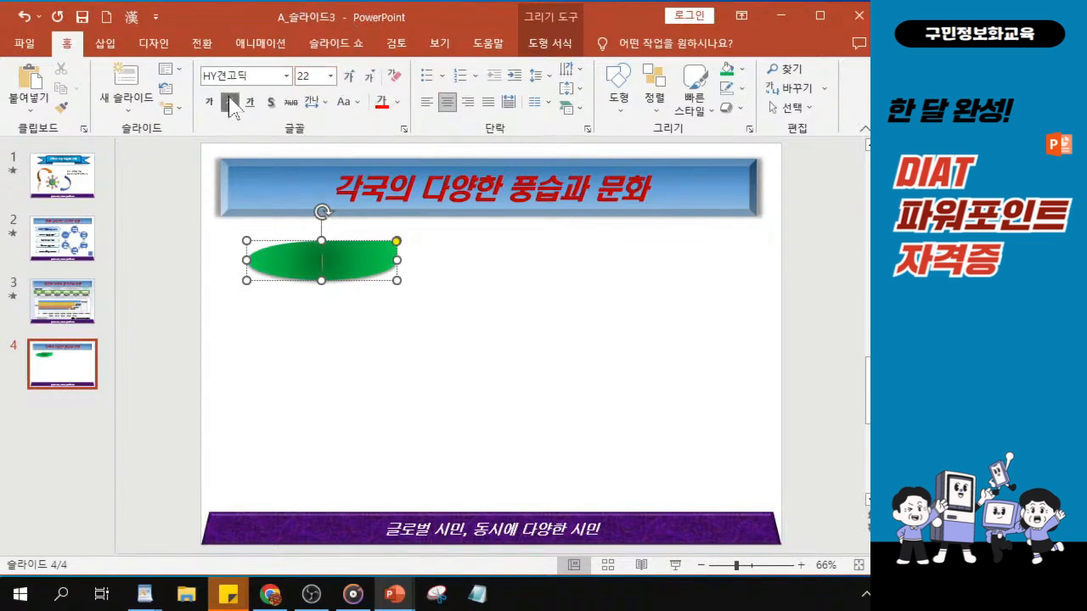
pyautogui.click(271, 102)
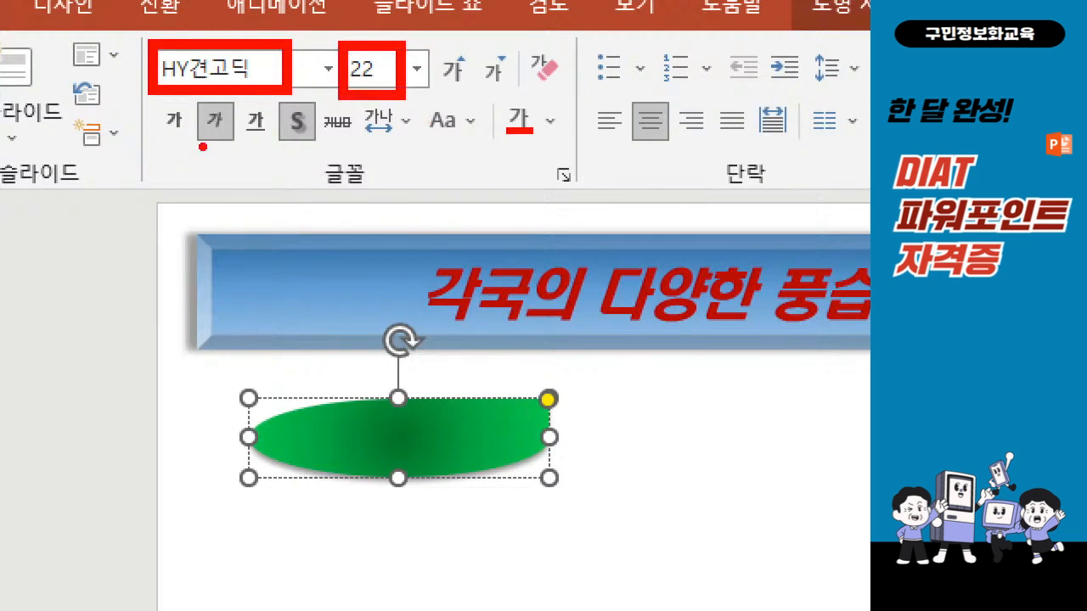
pyautogui.moveTo(192, 150); pyautogui.dragTo(317, 154)
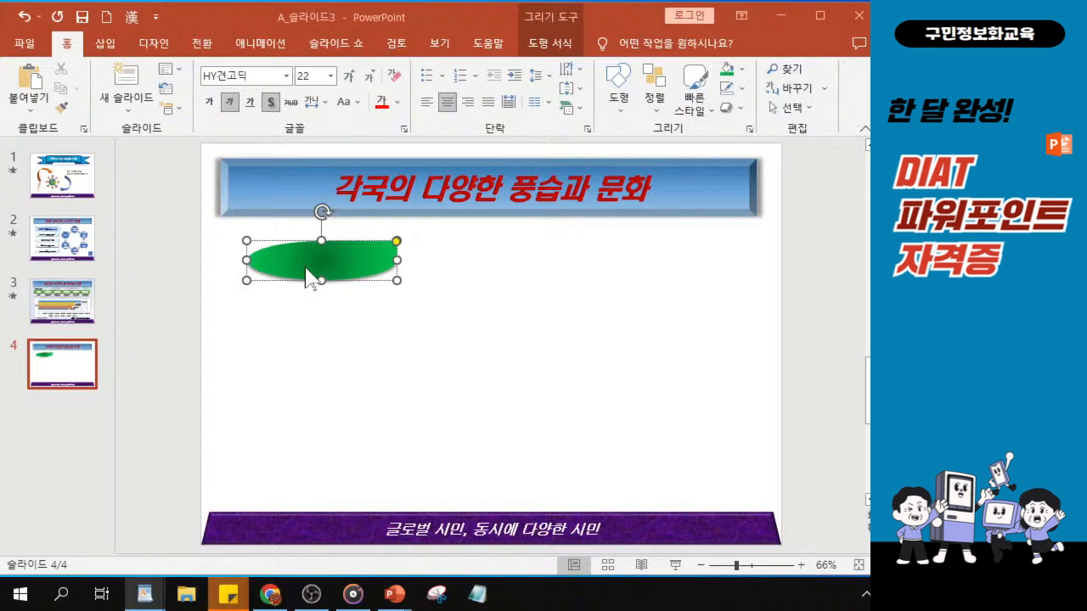
# Narrow the slide thumbnail pane and enter the text 인도네시아 in the teardrop shape
pyautogui.click(117, 304)
pyautogui.moveTo(113, 315); pyautogui.dragTo(91, 315)
pyautogui.scroll(6, 327, 280)
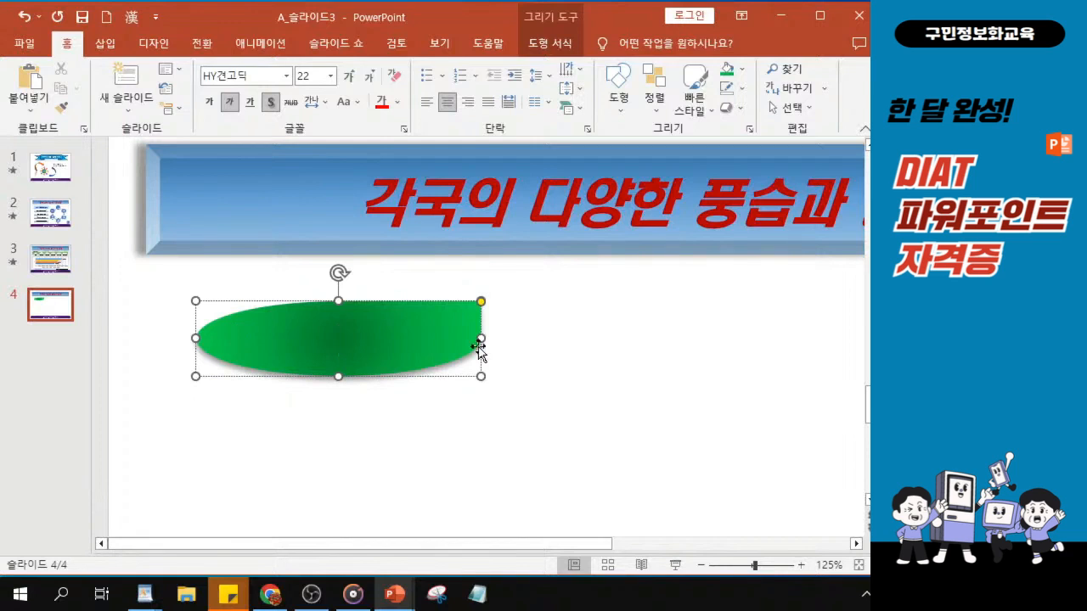
pyautogui.write('ㅇ인도넷')
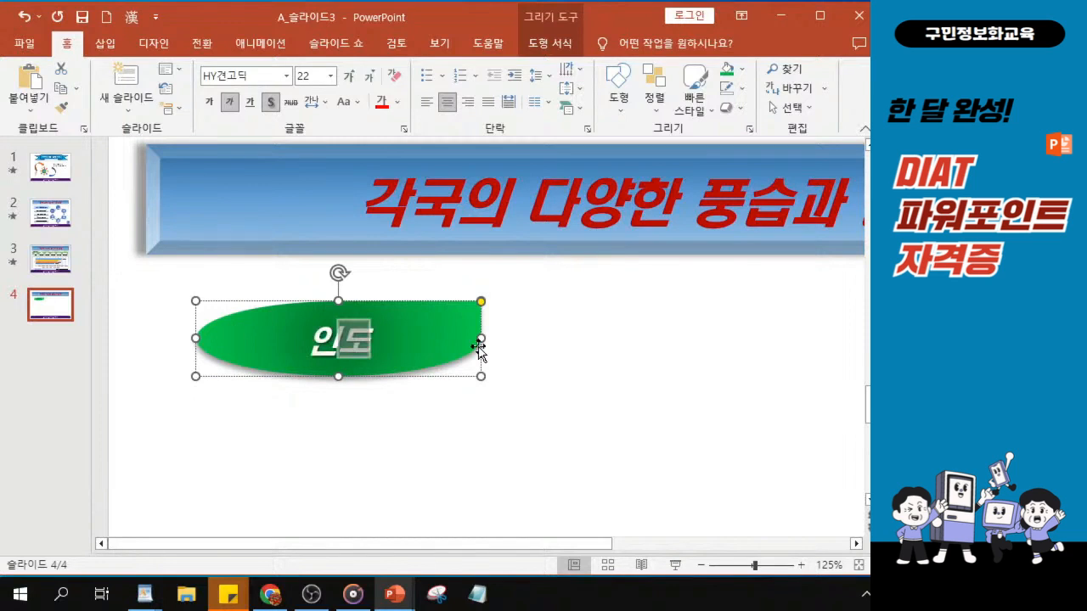
pyautogui.write('시아')
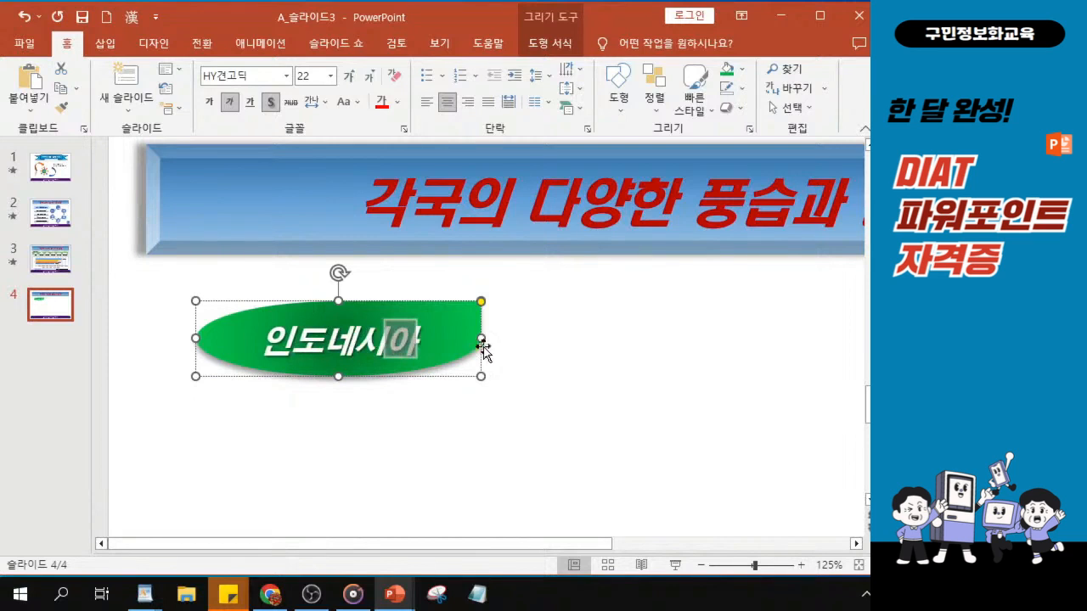
# Narrow the 인도네시아 teardrop shape from its right edge and make it slightly taller from its bottom edge
pyautogui.moveTo(481, 336); pyautogui.dragTo(451, 340)
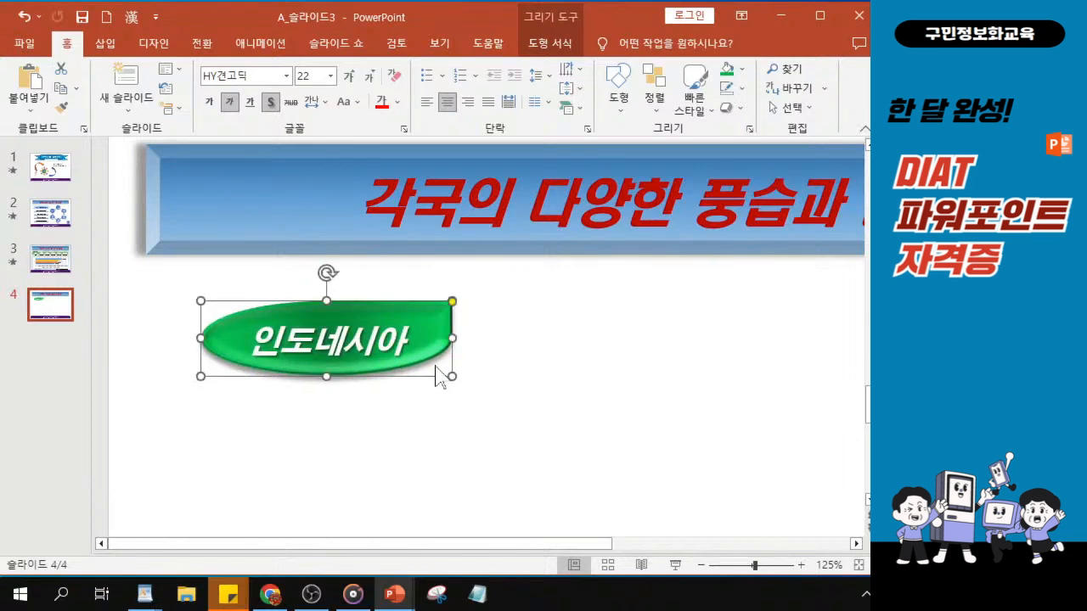
pyautogui.scroll(-5, 436, 376)
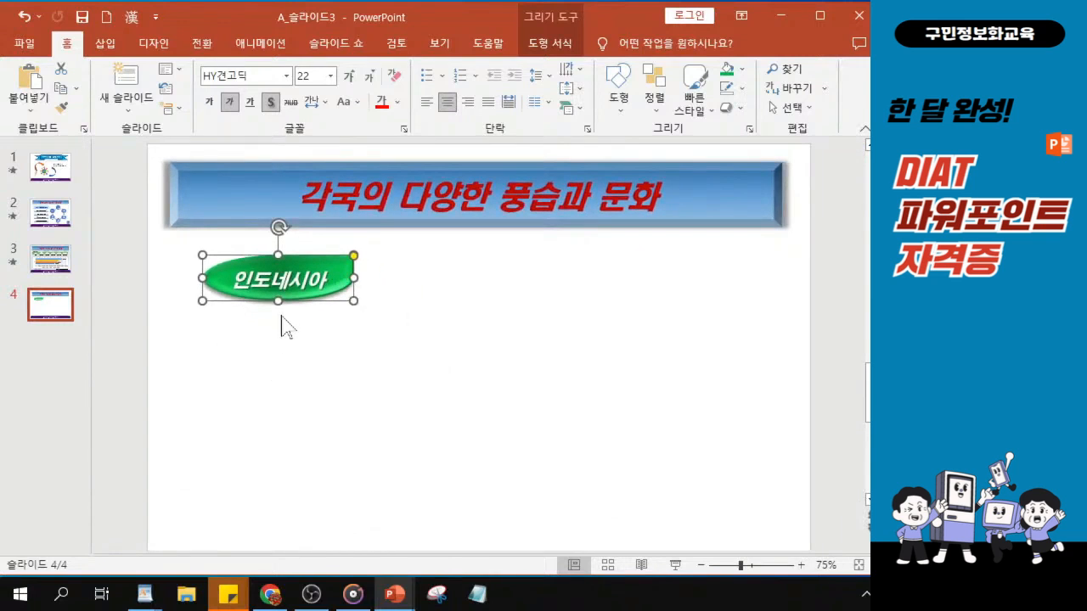
pyautogui.moveTo(278, 301); pyautogui.dragTo(285, 304)
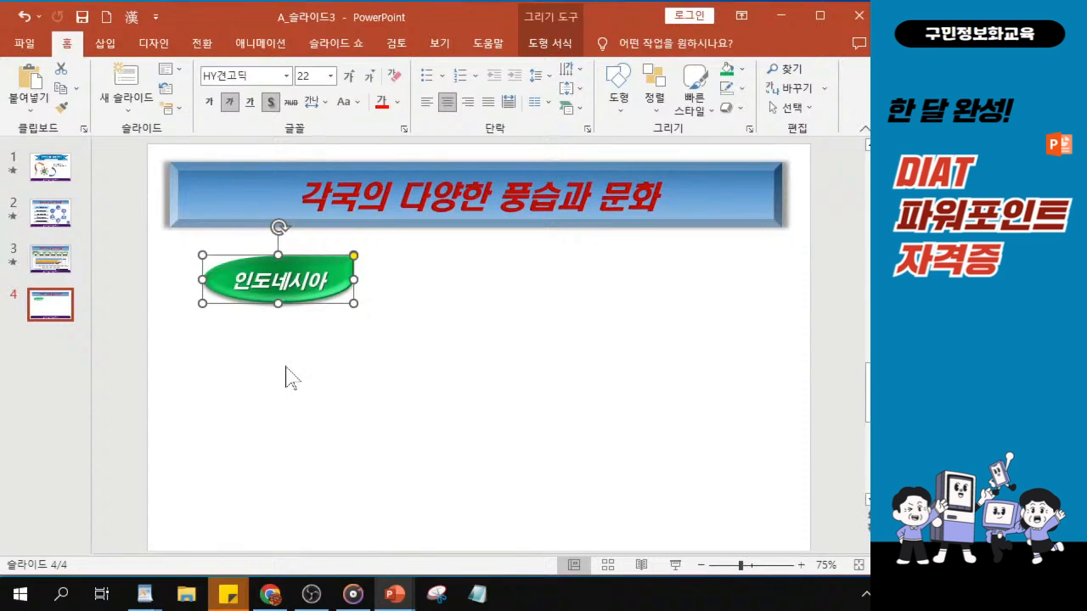
pyautogui.click(280, 294)
pyautogui.scroll(-1, 281, 364)
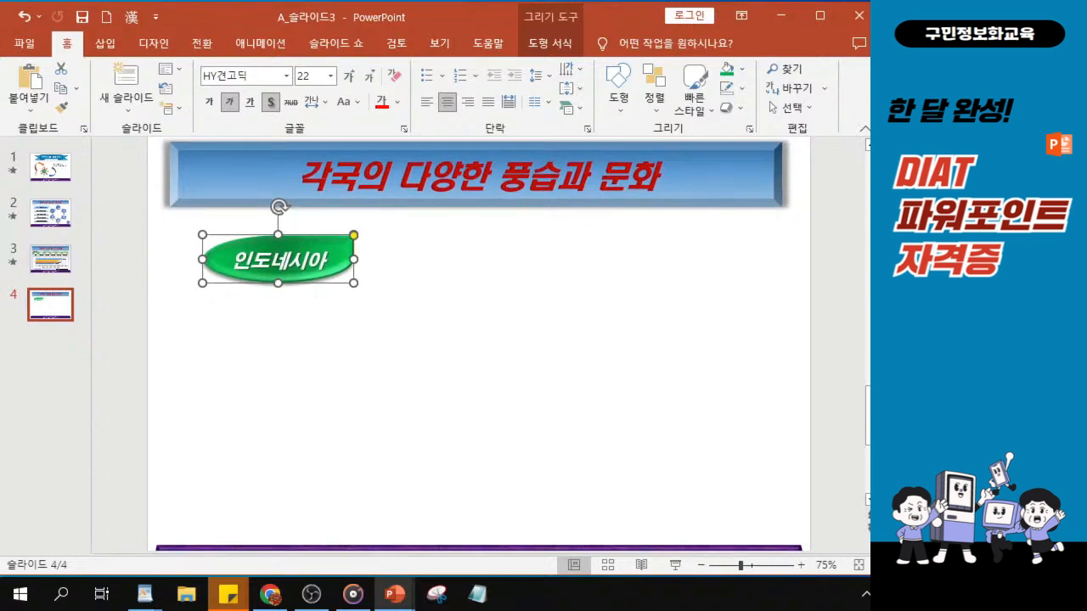
pyautogui.press('ctrl')
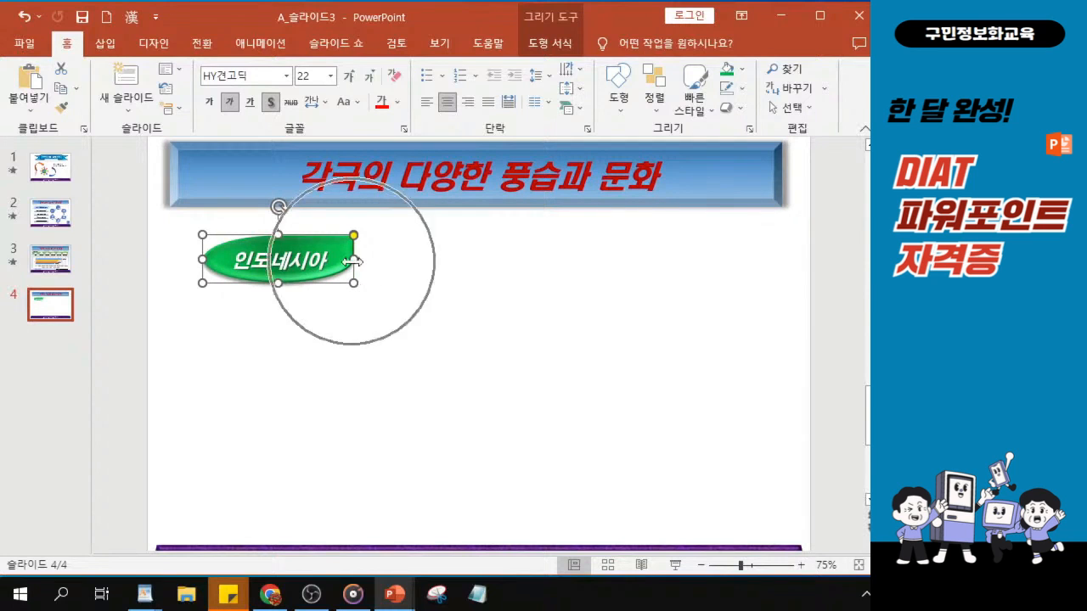
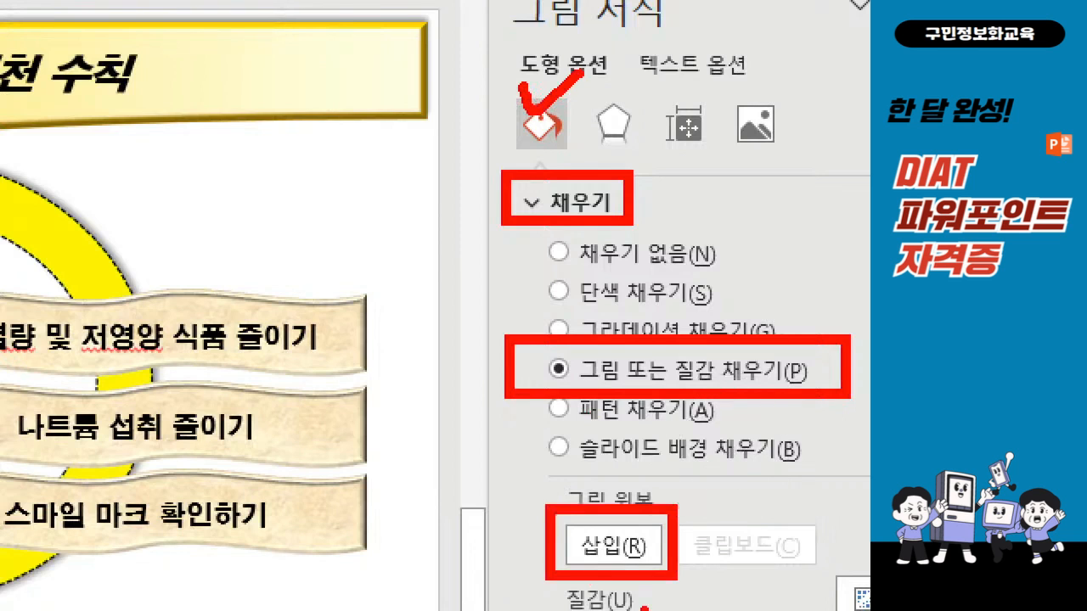
# Replace the picture fill of the oval below the pink banners with the image file B_그림 3
pyautogui.press('Escape')
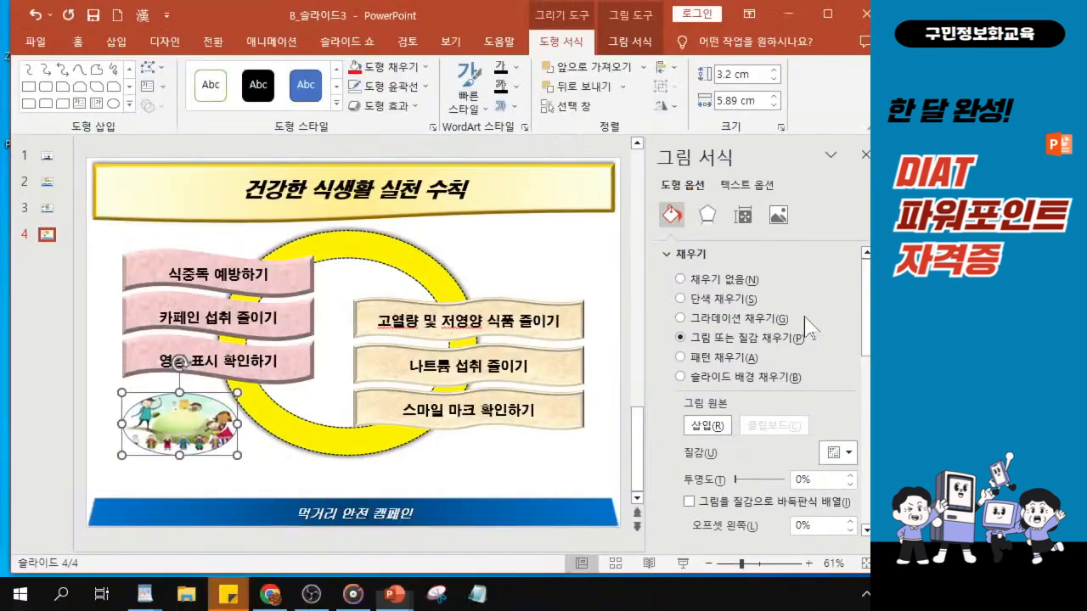
pyautogui.click(708, 425)
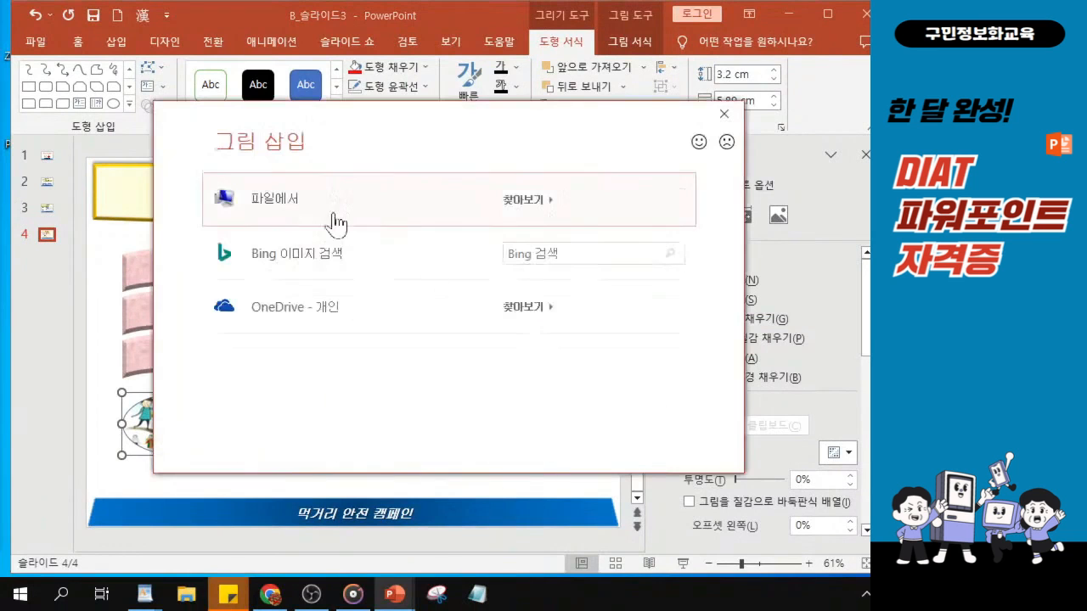
pyautogui.click(286, 211)
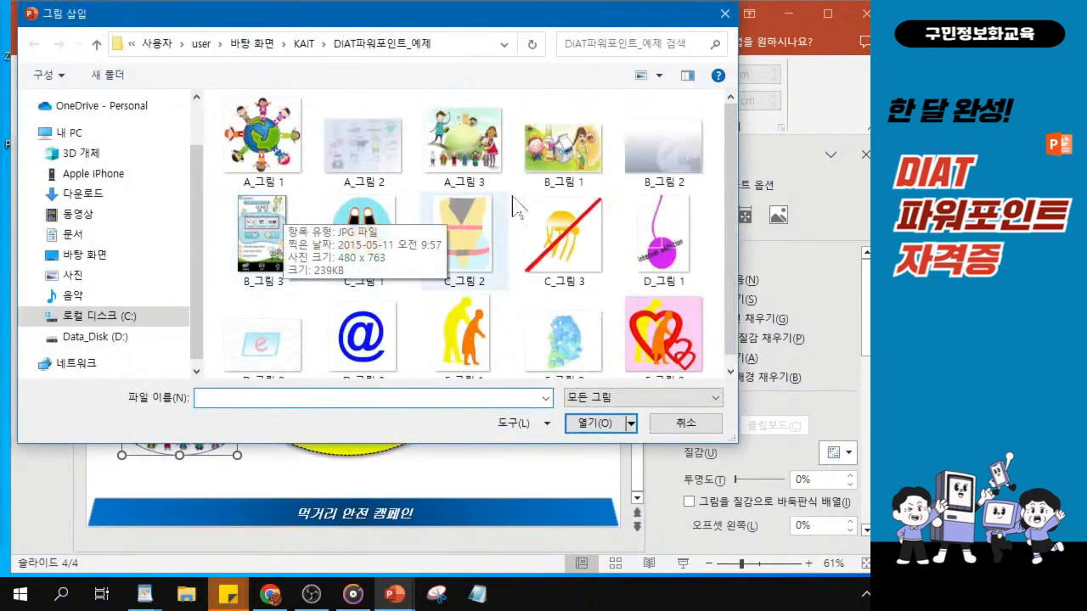
pyautogui.click(276, 261)
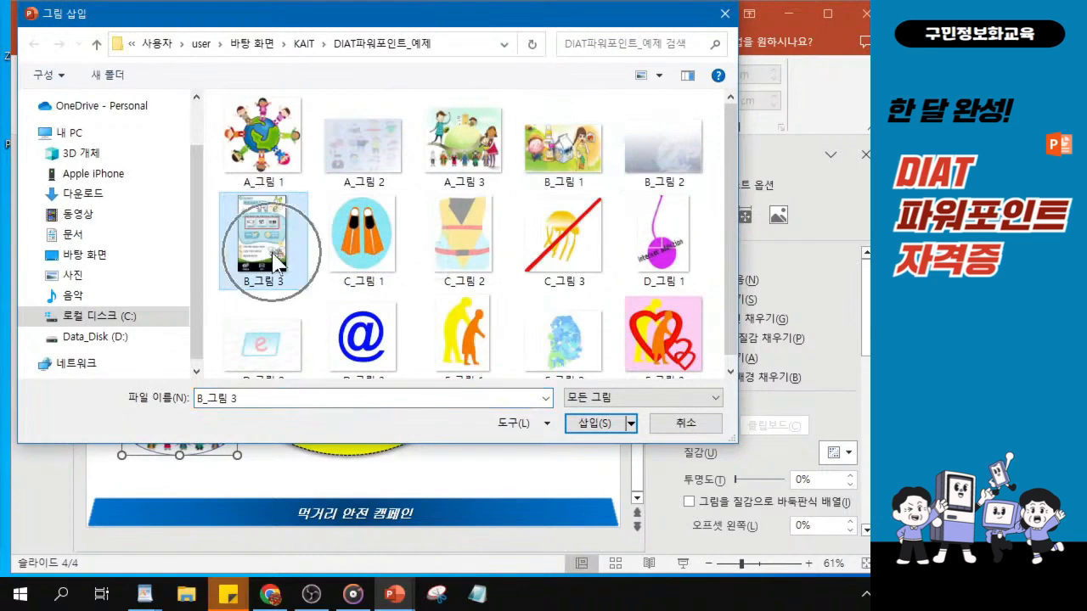
pyautogui.hotkey('alt', 'Tab')
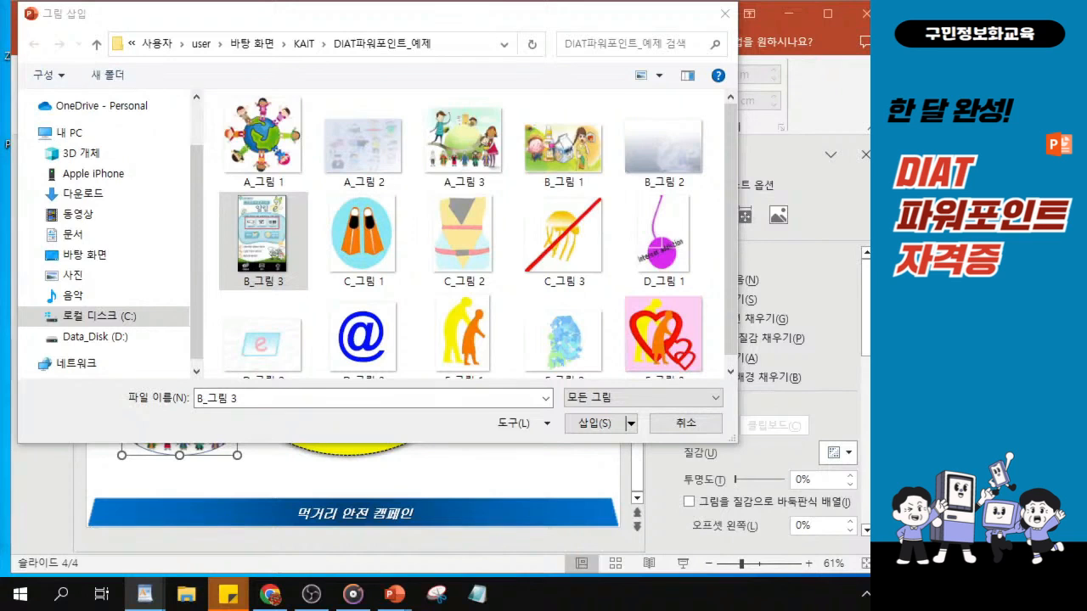
pyautogui.click(594, 425)
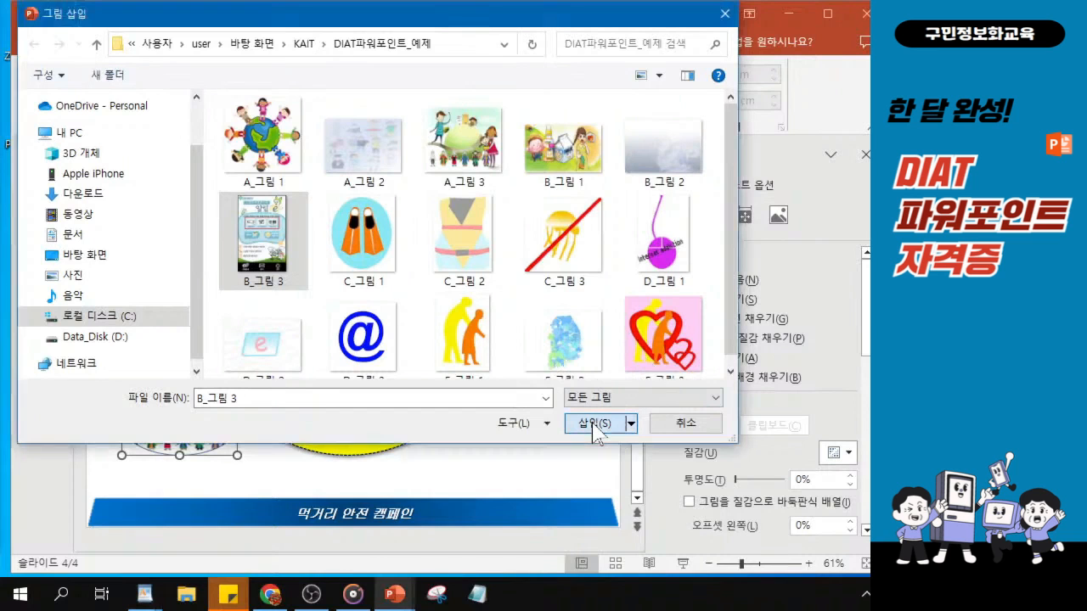
pyautogui.click(594, 425)
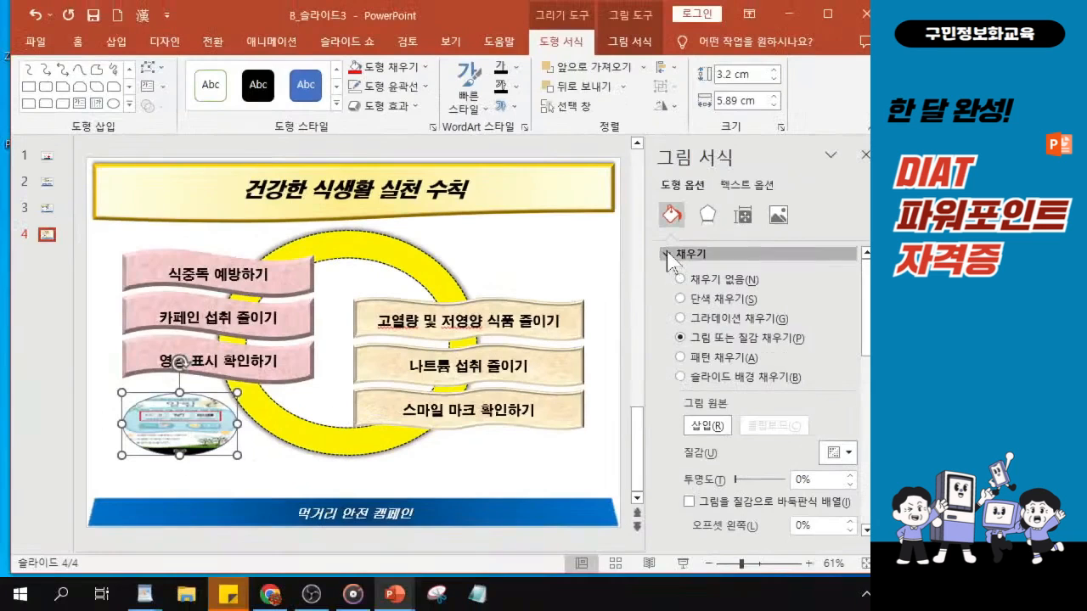
# Remove the outline from the picture-filled oval
pyautogui.click(671, 253)
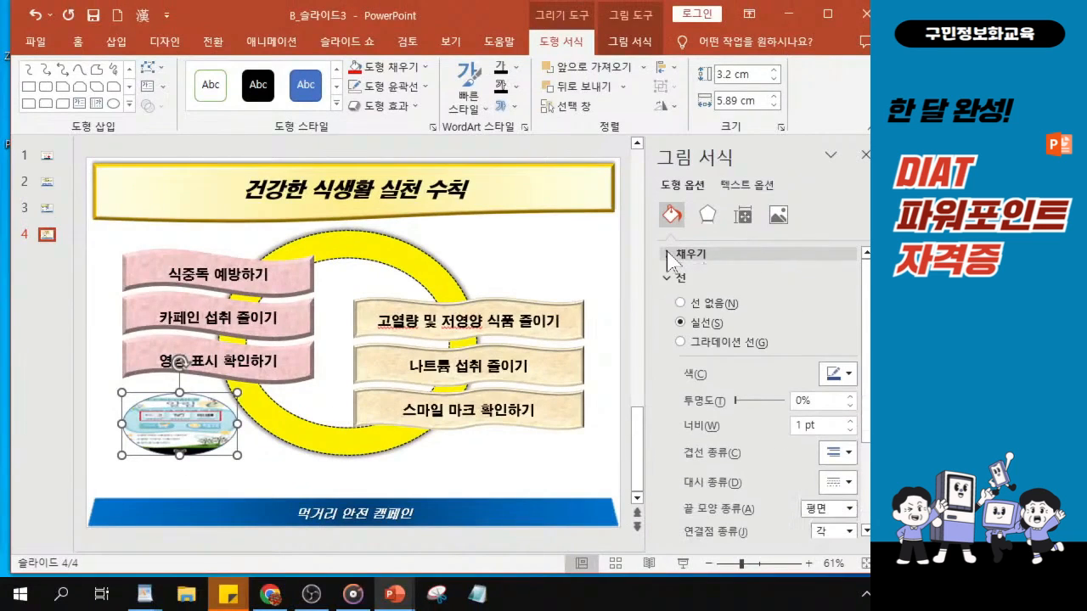
pyautogui.click(680, 304)
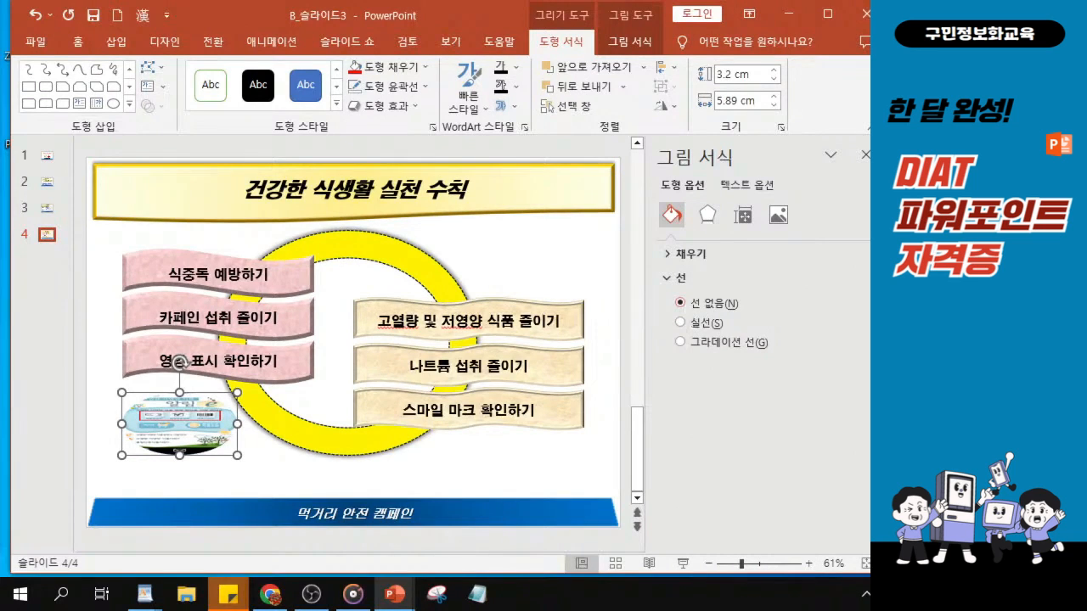
pyautogui.hotkey('alt', 'Tab')
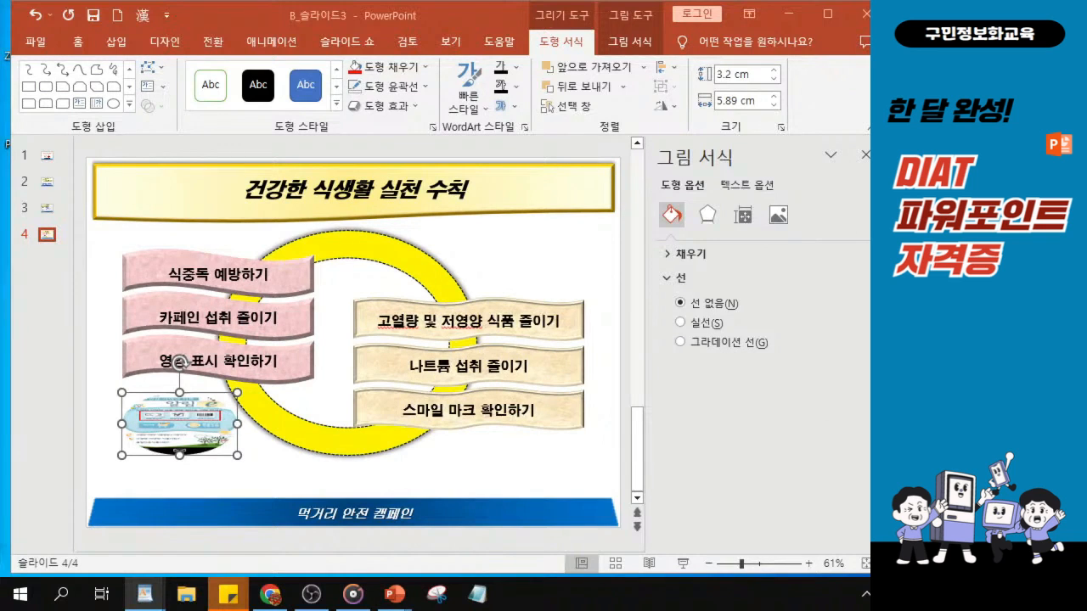
pyautogui.press('ctrl')
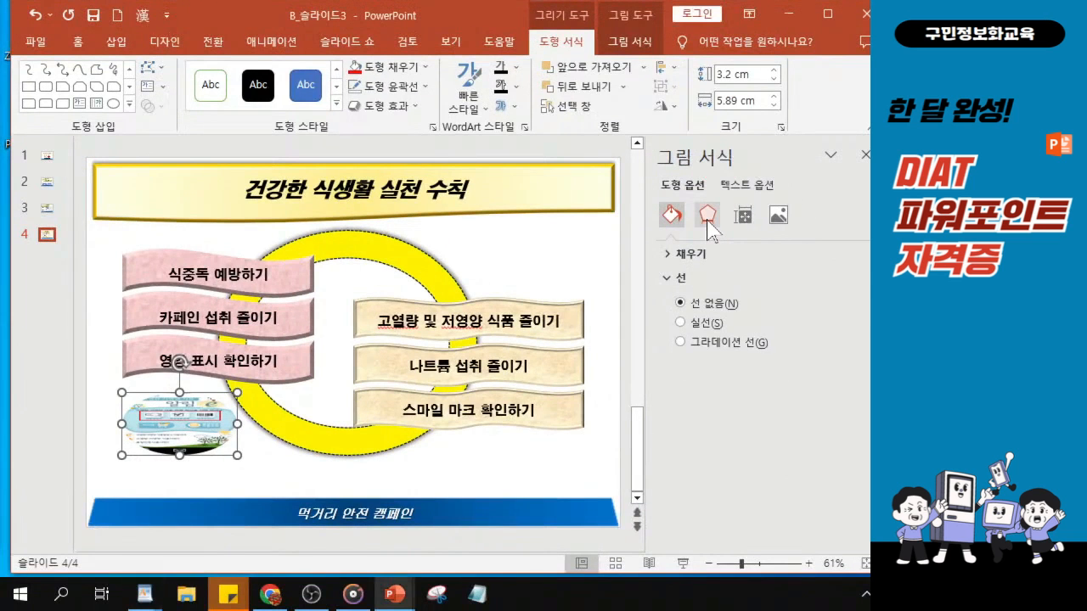
# Give the picture-filled oval a top bevel using the first preset in the bevel gallery's last row, 11 pt wide and 11 pt high
pyautogui.click(708, 222)
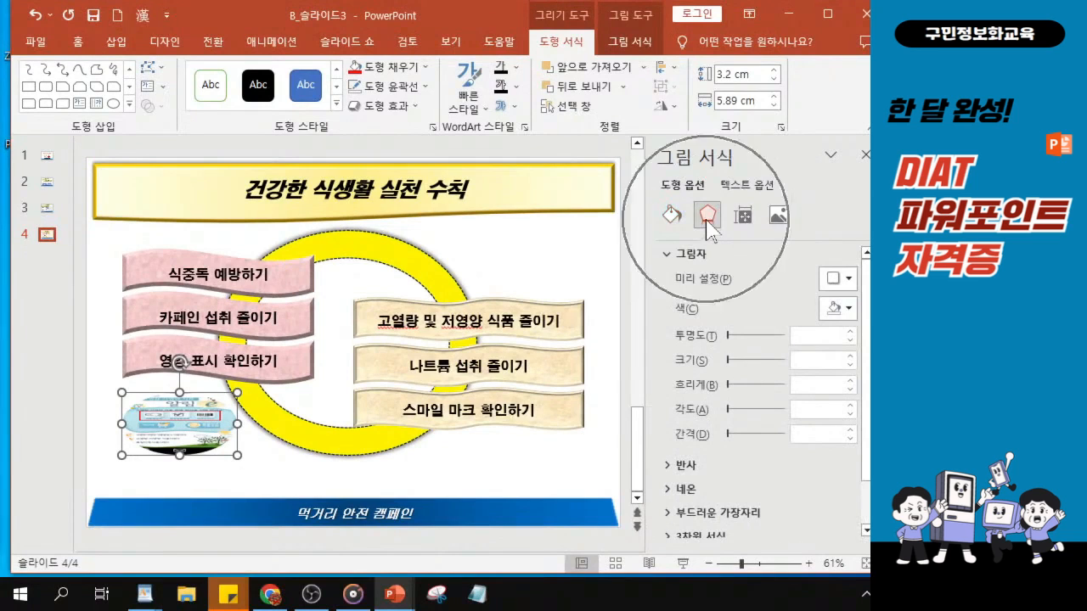
pyautogui.click(664, 256)
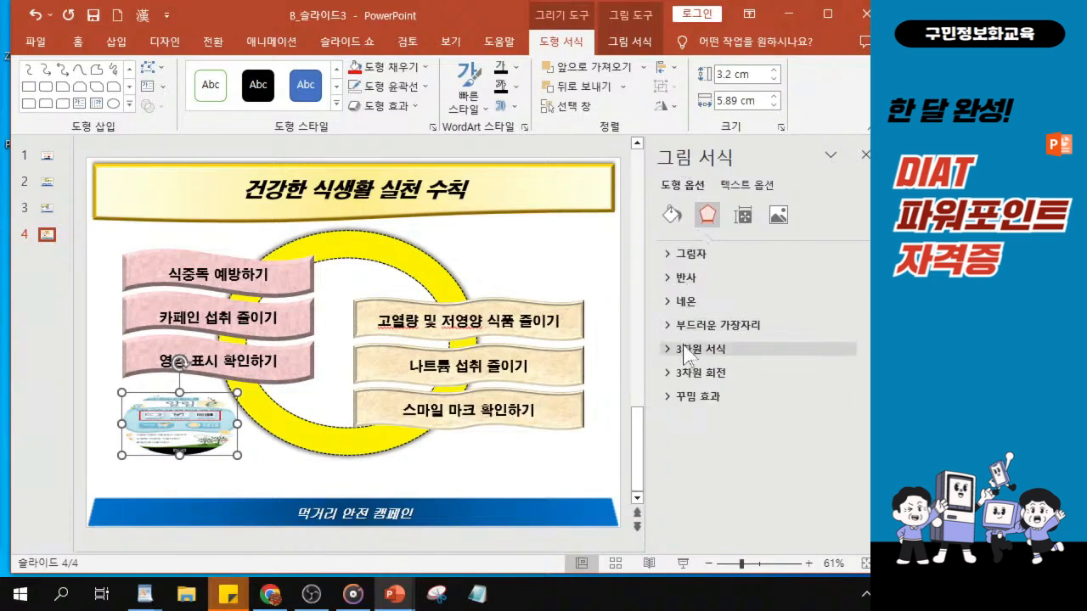
pyautogui.moveTo(367, 17); pyautogui.dragTo(229, 8)
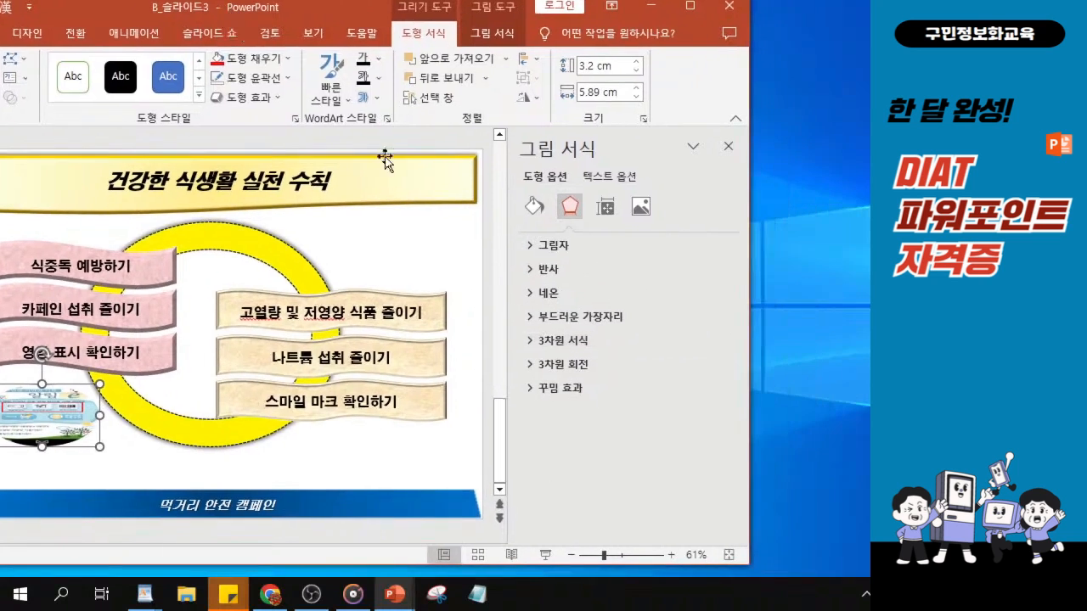
pyautogui.click(533, 341)
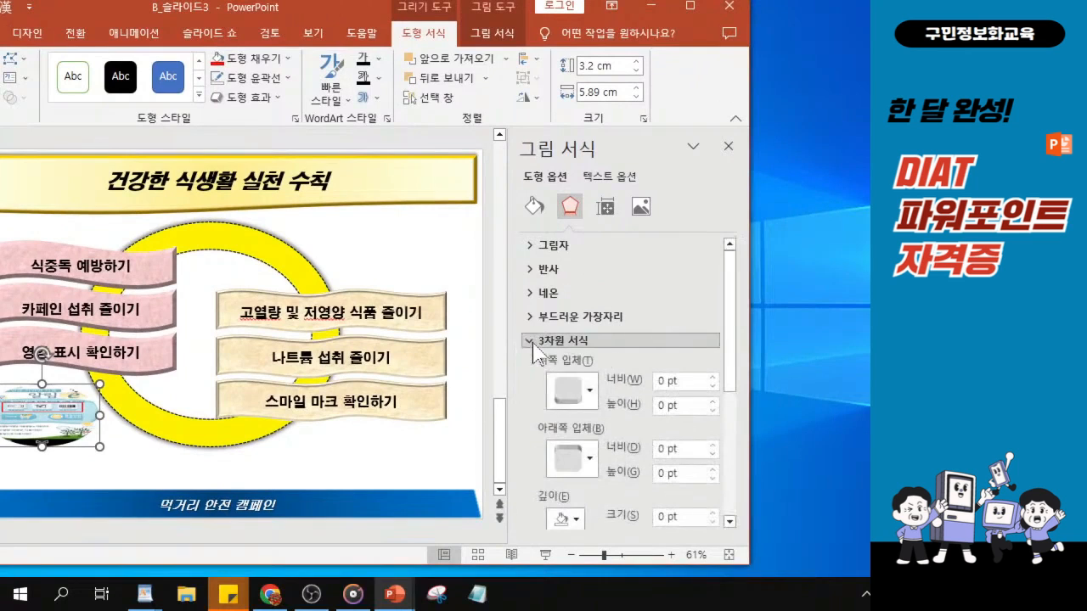
pyautogui.click(579, 399)
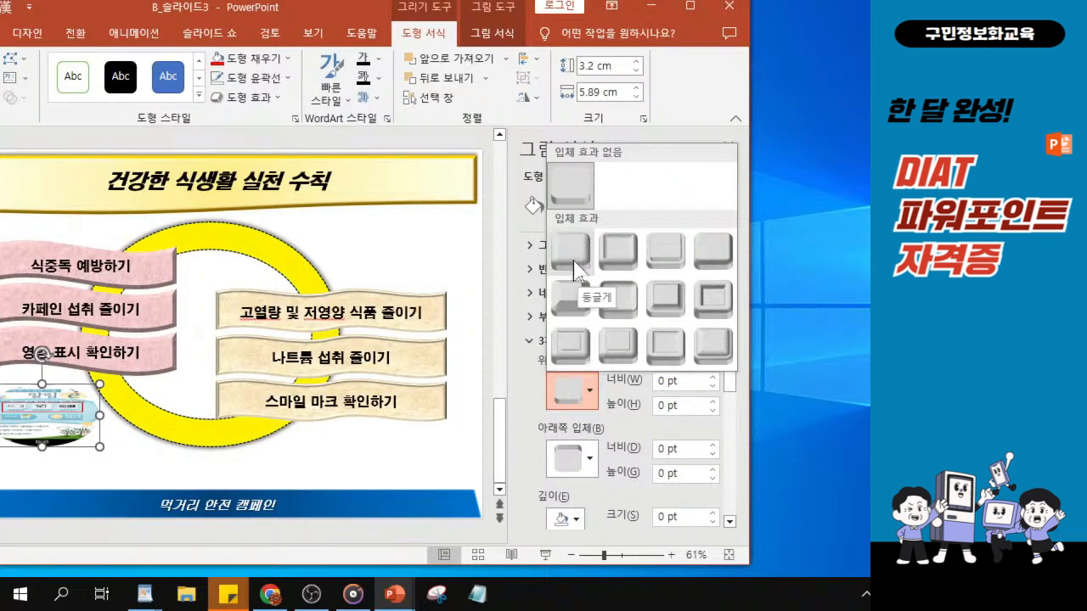
pyautogui.click(562, 355)
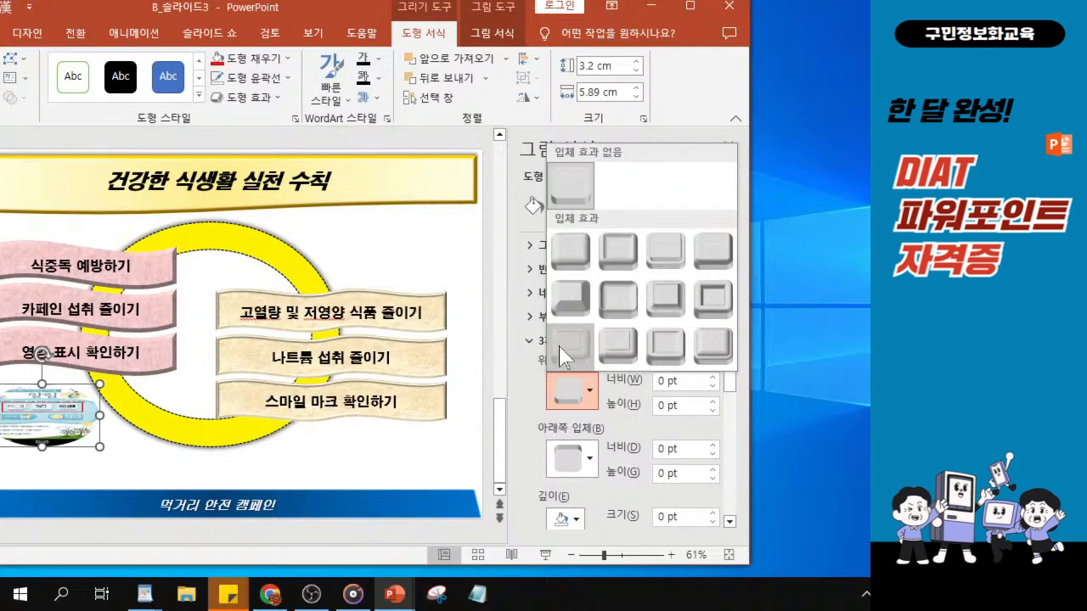
pyautogui.press('ctrl')
pyautogui.press('ctrl')
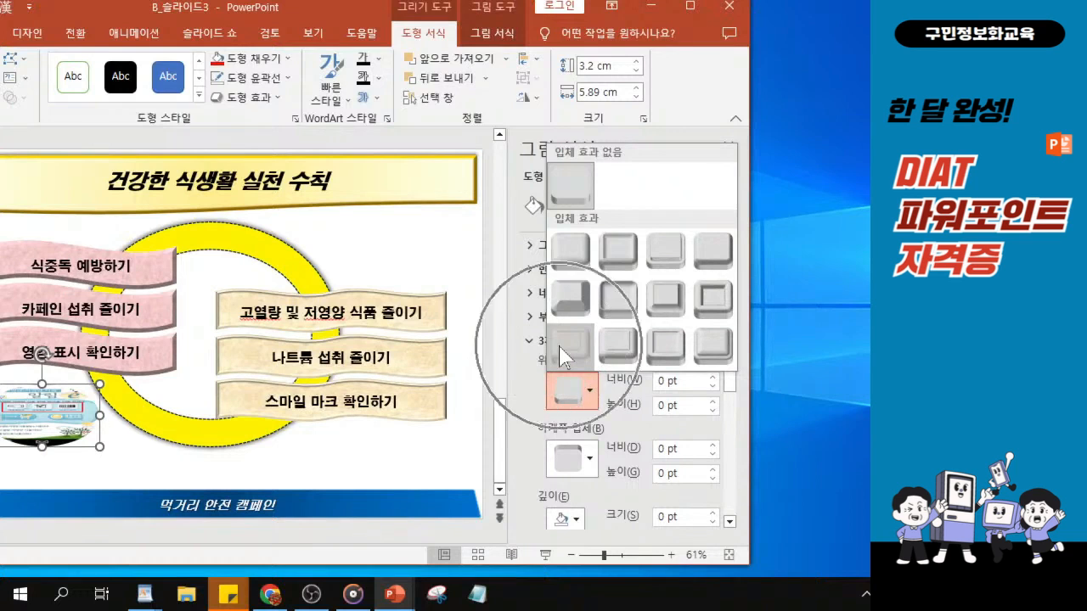
pyautogui.press('ctrl')
pyautogui.press('ctrl')
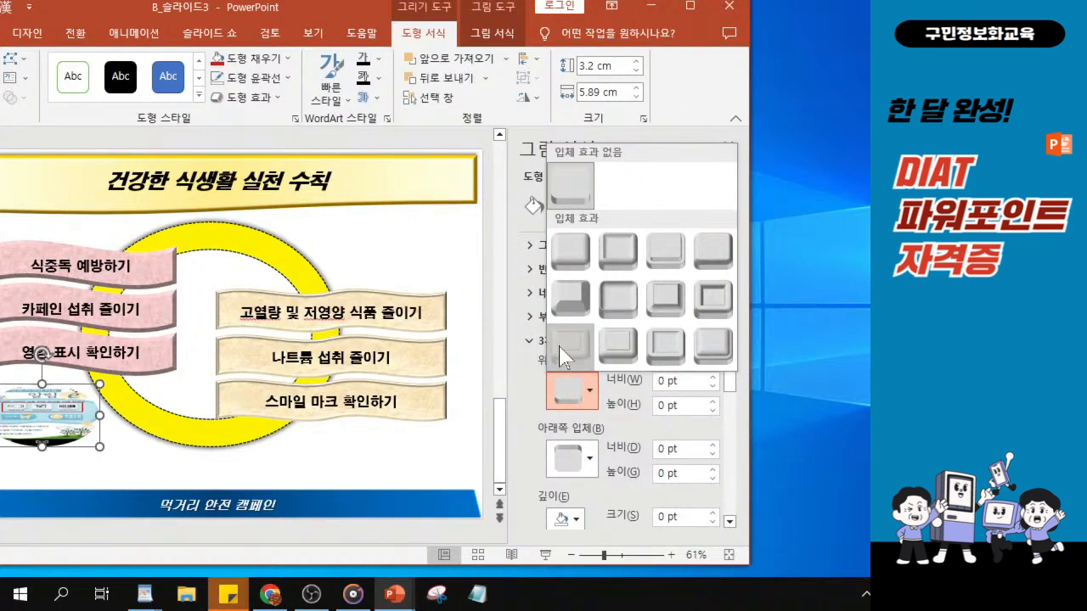
pyautogui.click(560, 346)
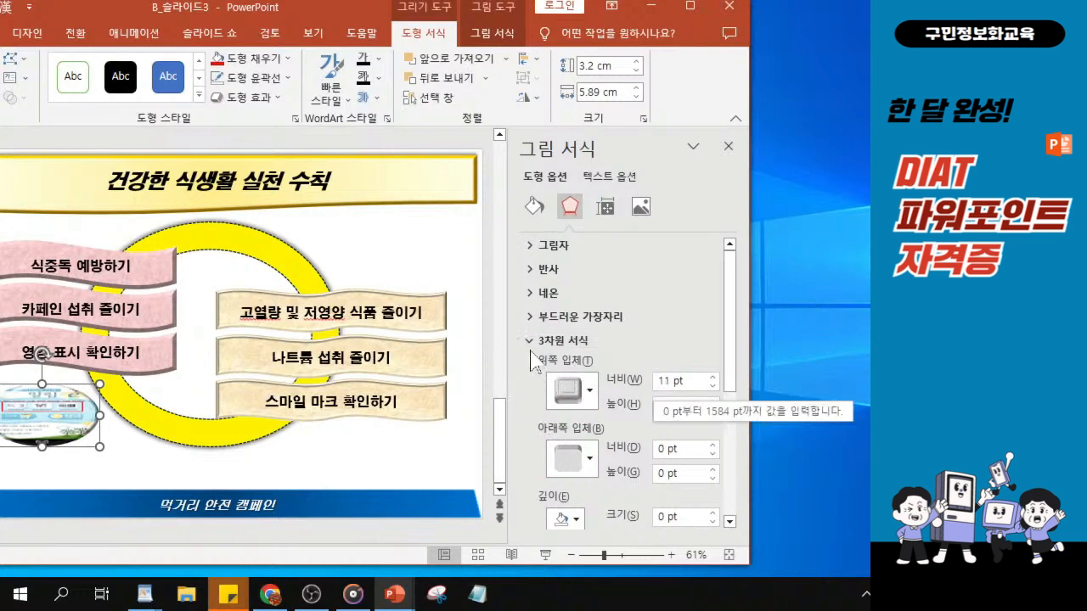
pyautogui.press('ctrl')
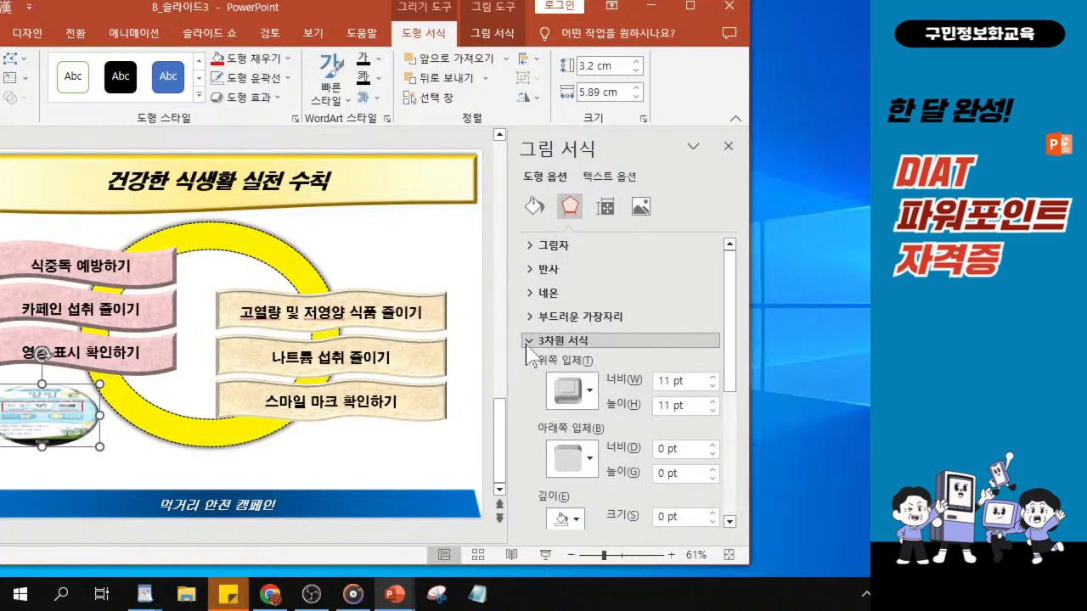
pyautogui.click(529, 342)
pyautogui.press('ctrl')
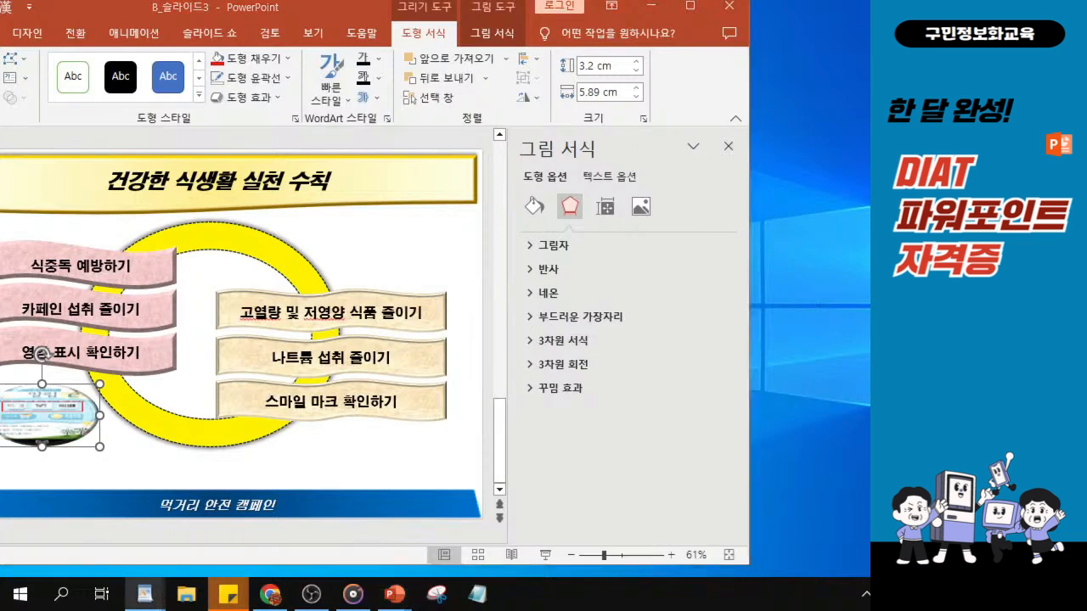
# Apply the parallel 3-D rotation preset 축 분리 2 with X 26° and Y 18° to the picture-filled oval
pyautogui.click(531, 365)
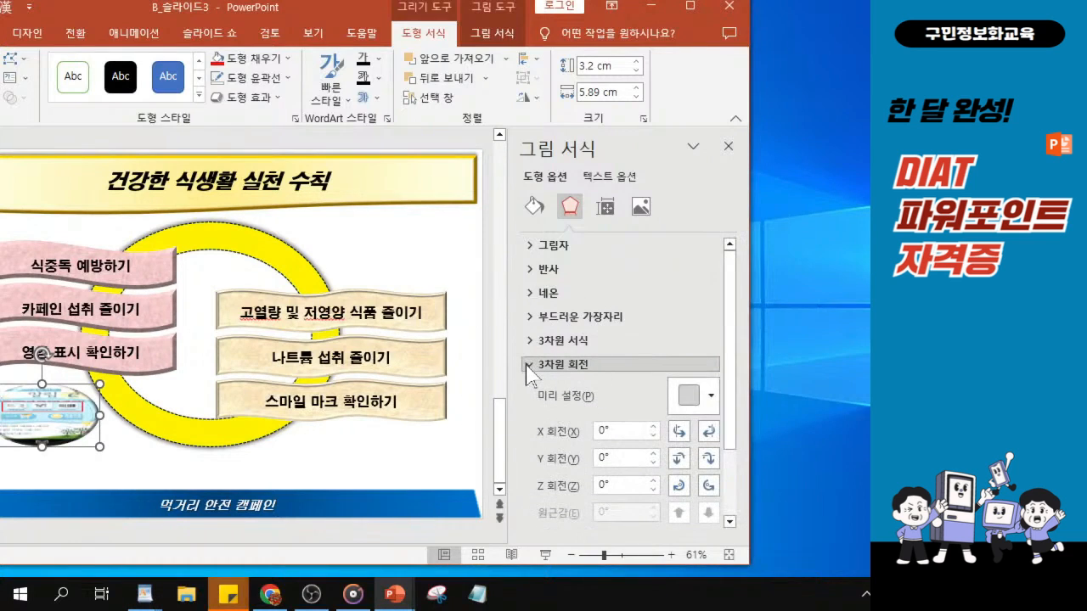
pyautogui.scroll(-2, 529, 371)
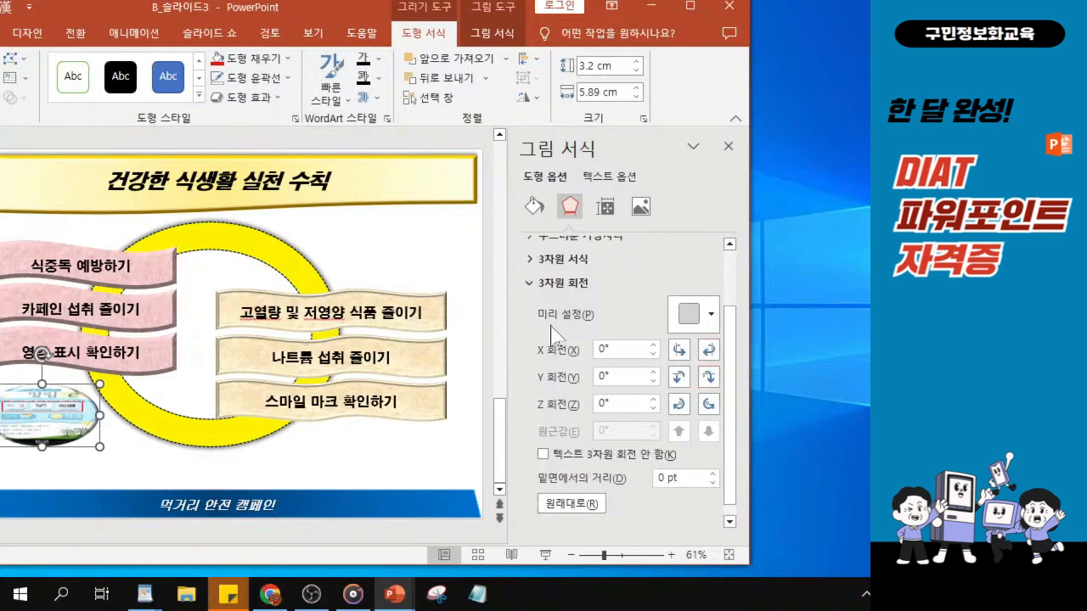
pyautogui.click(531, 285)
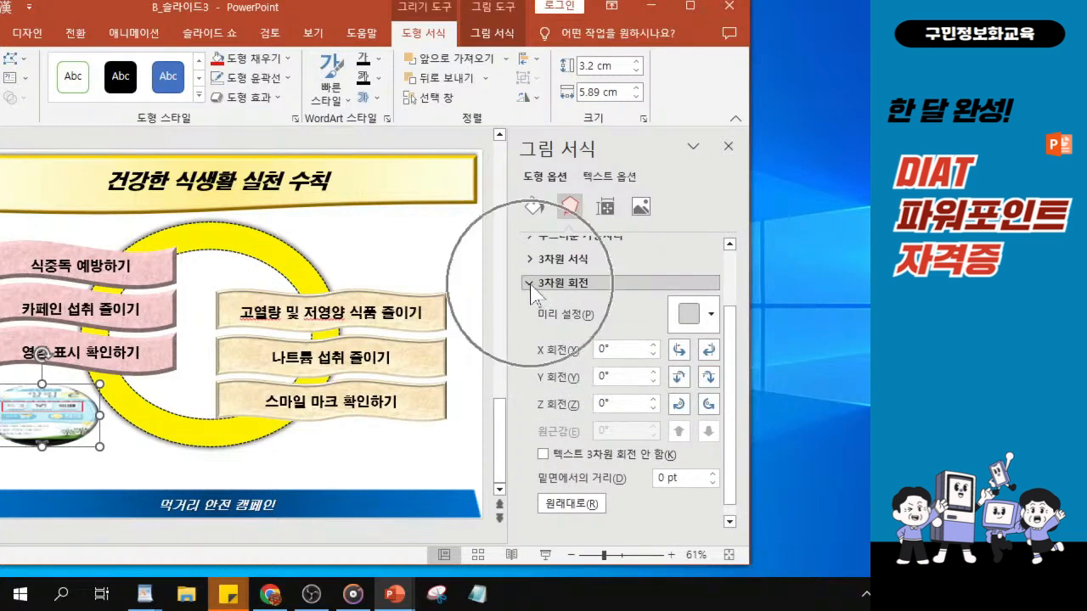
pyautogui.click(690, 319)
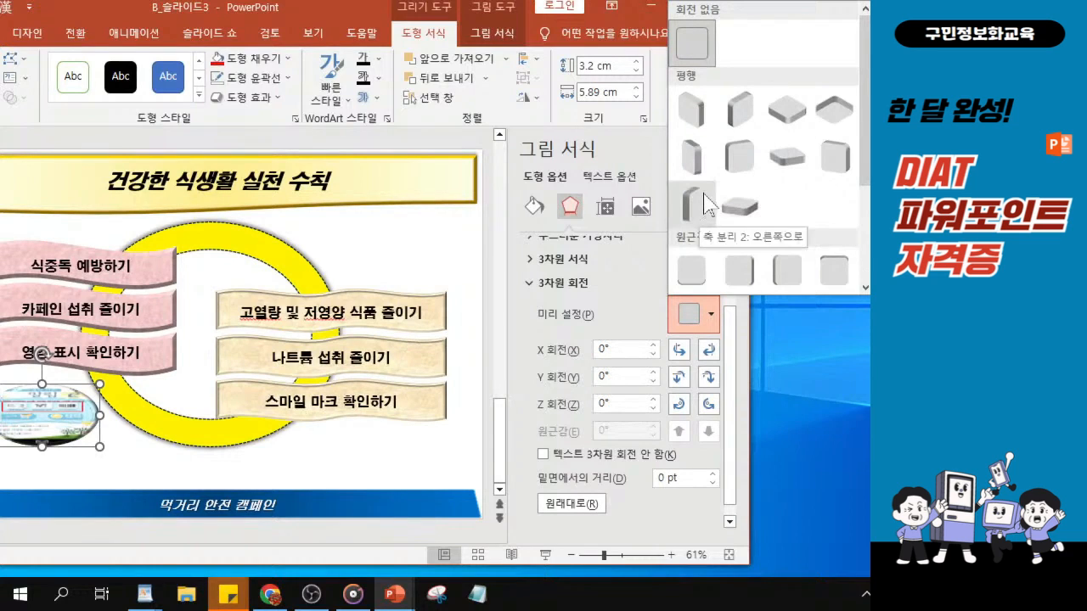
pyautogui.click(832, 165)
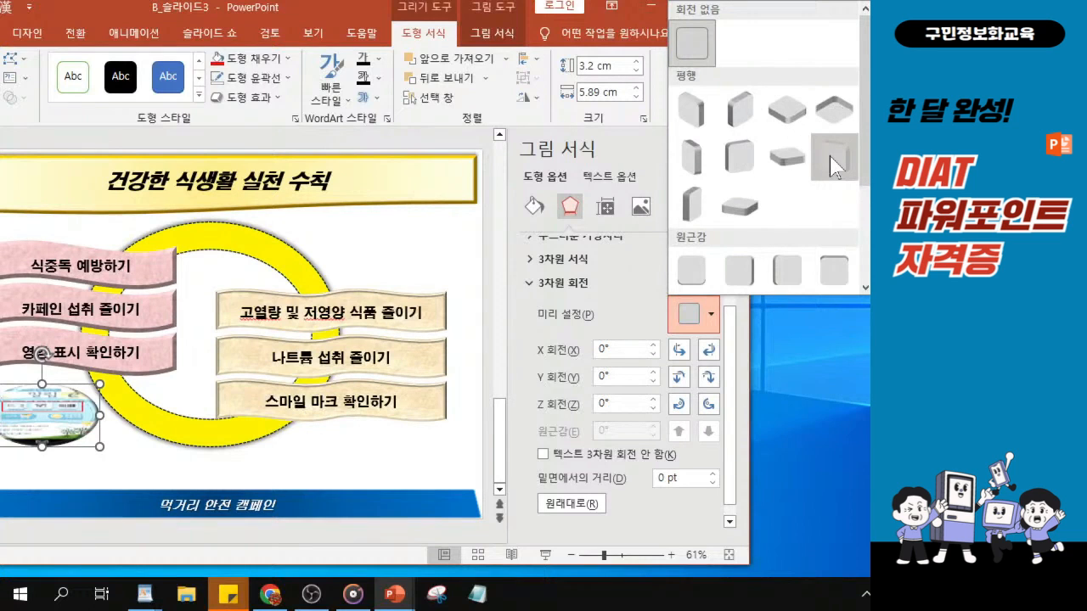
pyautogui.click(831, 158)
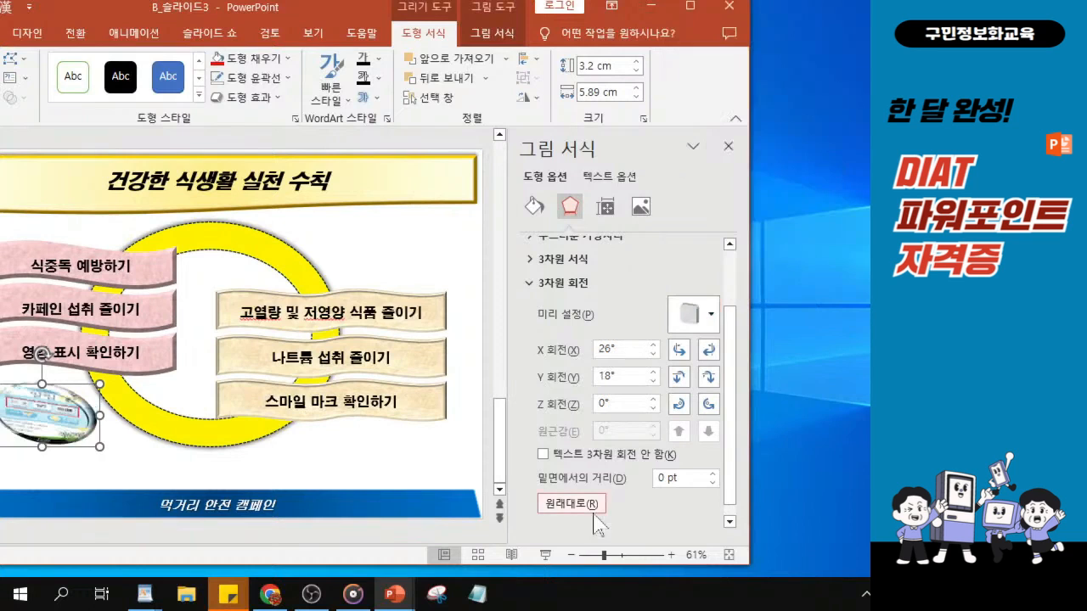
pyautogui.click(525, 285)
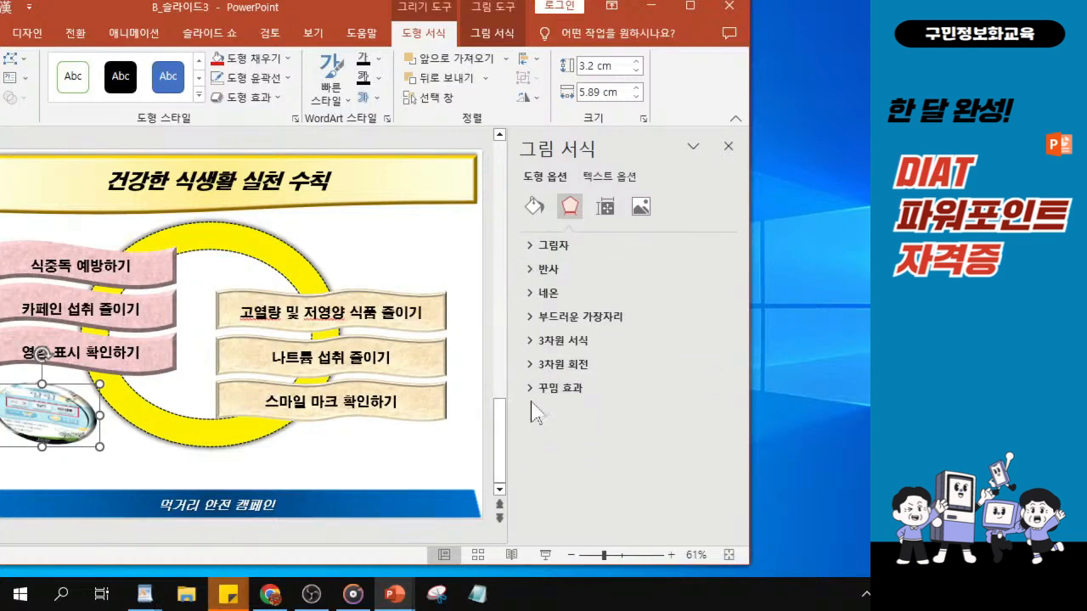
# Close the picture formatting pane and move the presentation window so the whole slide is in view
pyautogui.click(728, 147)
pyautogui.click(729, 147)
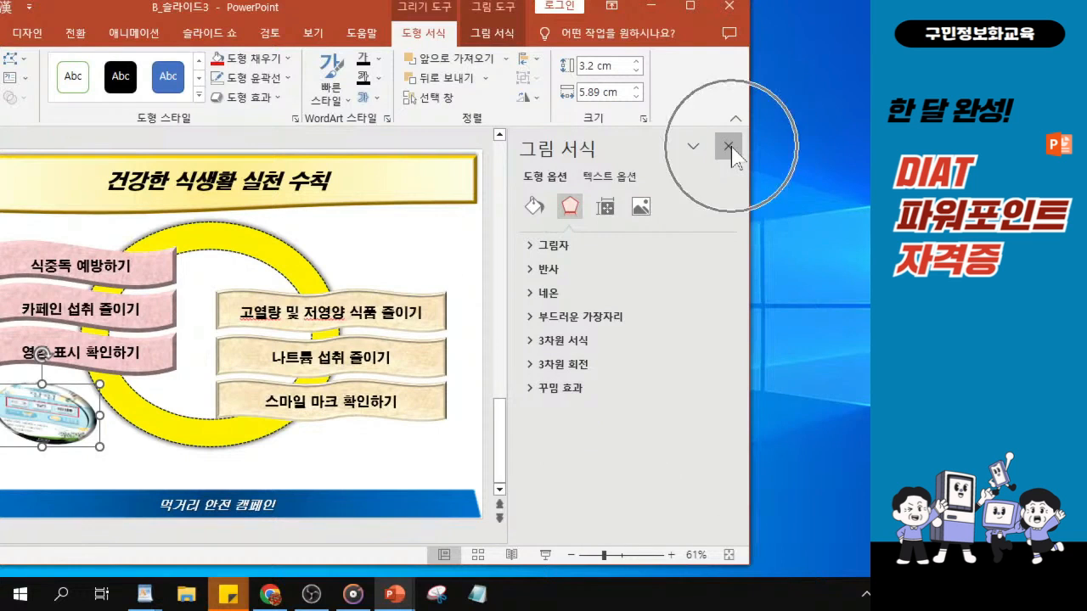
pyautogui.moveTo(310, 21); pyautogui.dragTo(398, 25)
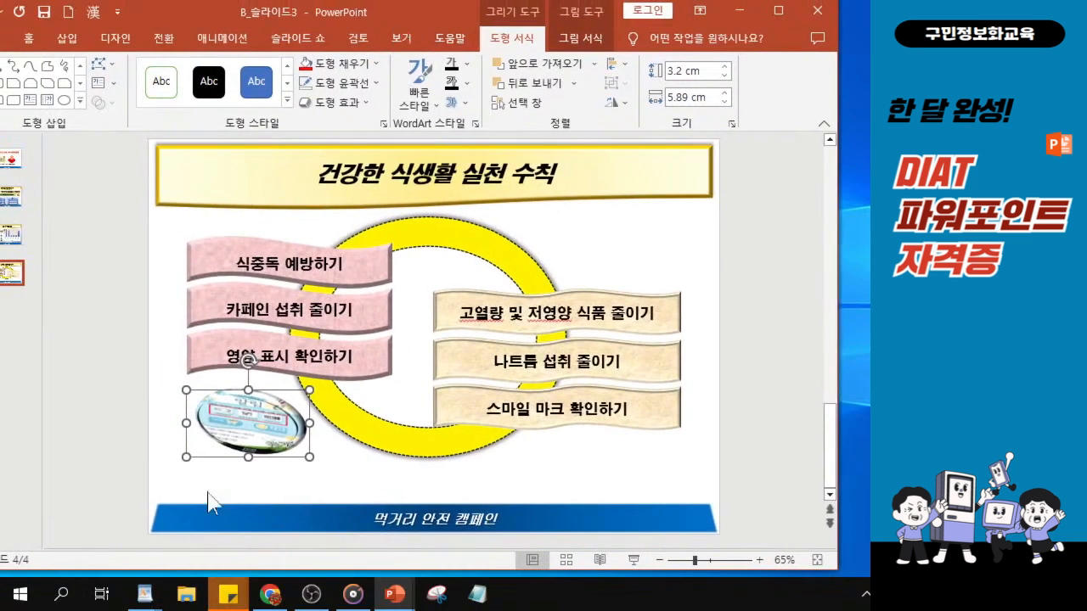
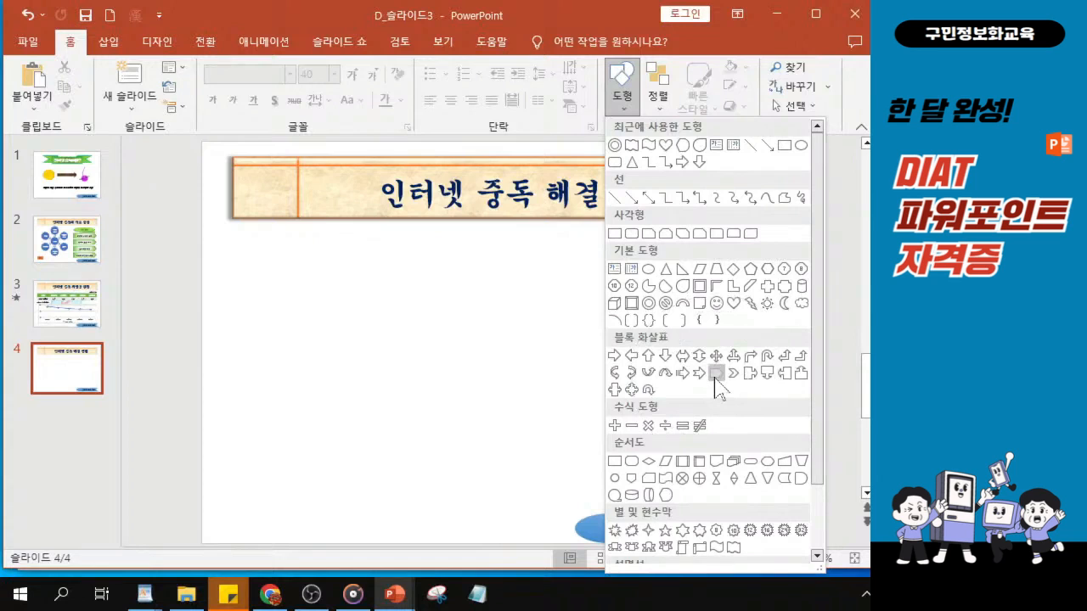
# Draw a pentagon block arrow about 8.87 cm wide and 1.94 cm high below the slide title
pyautogui.click(716, 374)
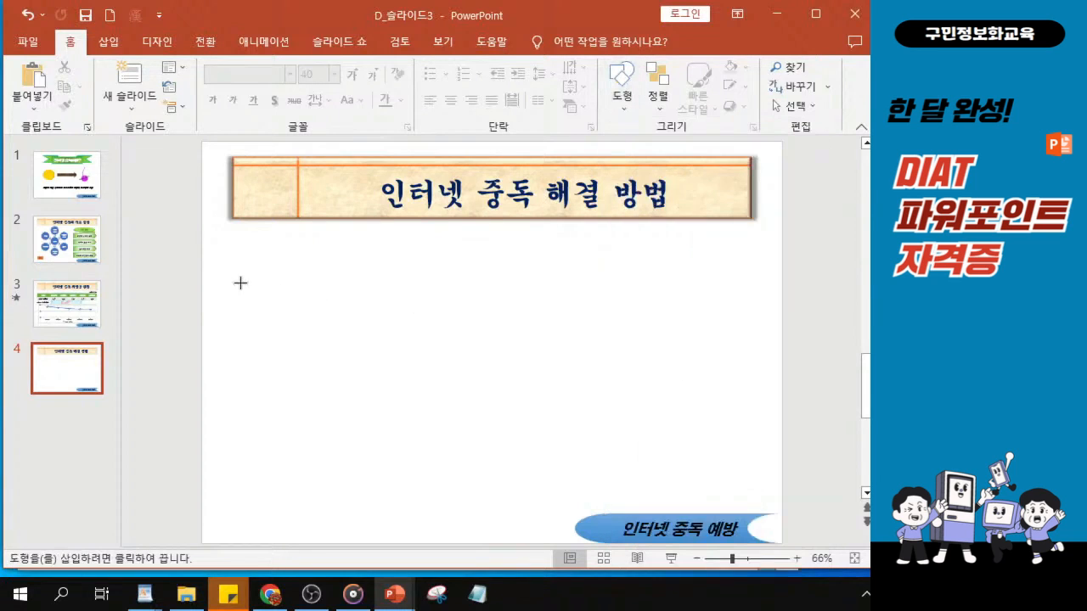
pyautogui.moveTo(255, 265); pyautogui.dragTo(426, 308)
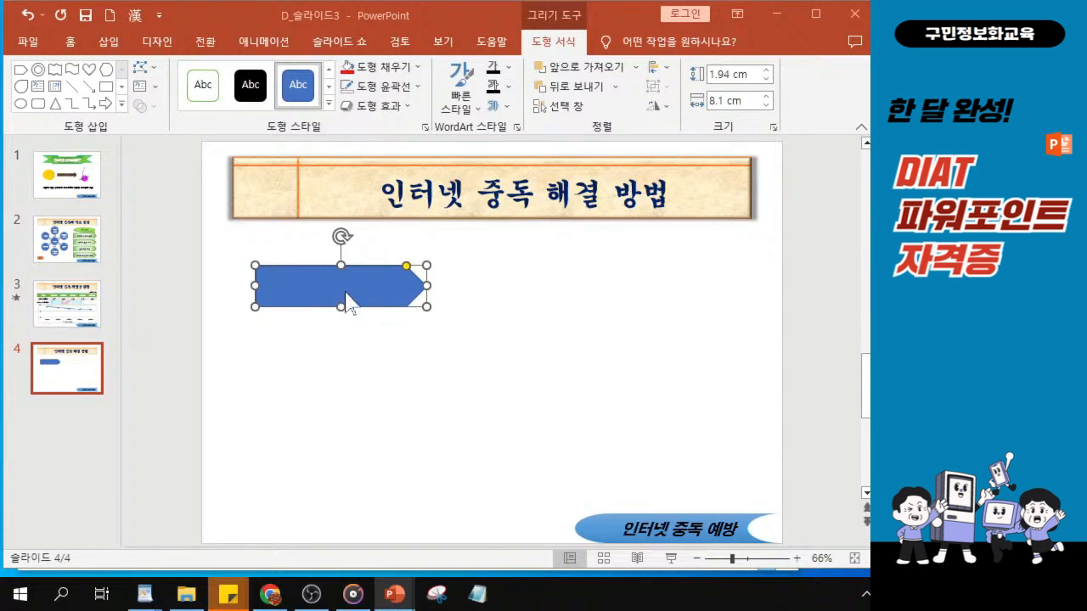
pyautogui.moveTo(427, 286); pyautogui.dragTo(442, 289)
pyautogui.moveTo(336, 293); pyautogui.dragTo(339, 316)
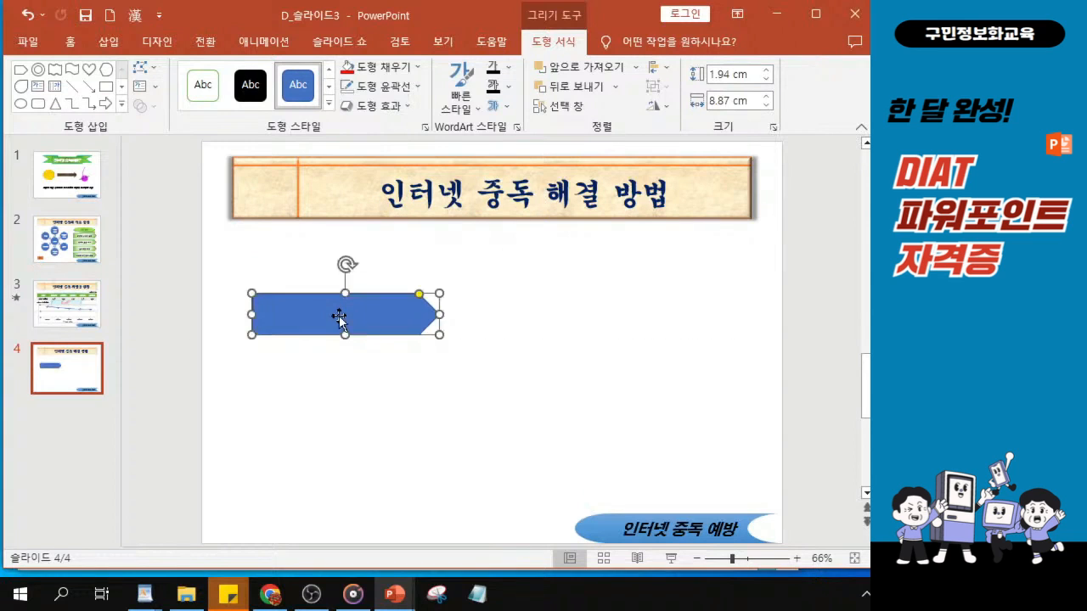
pyautogui.press('ctrl')
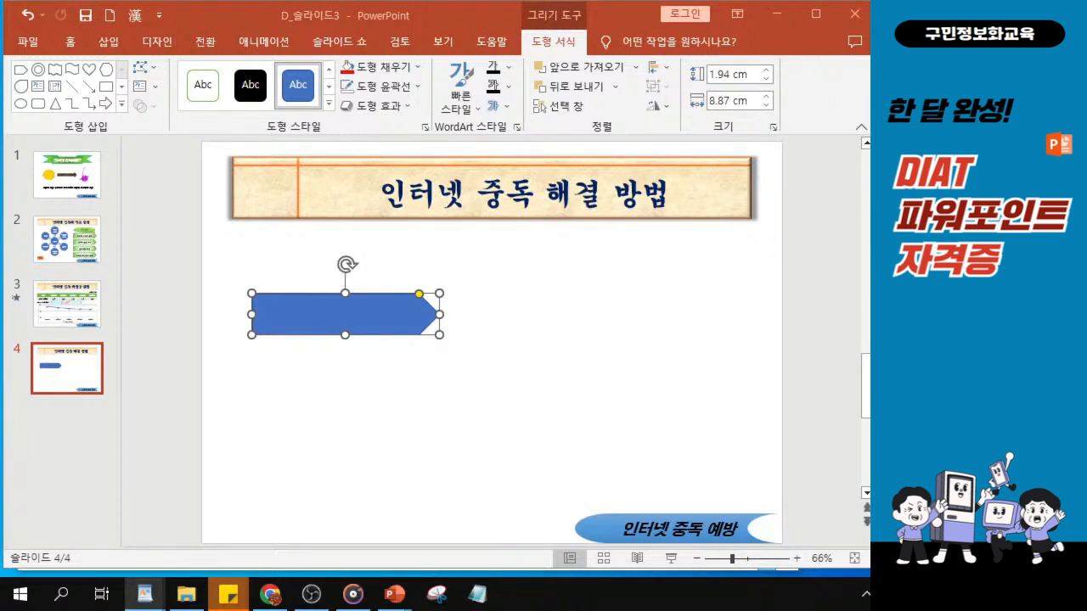
# Fill the pentagon arrow with the standard light green colour
pyautogui.click(401, 74)
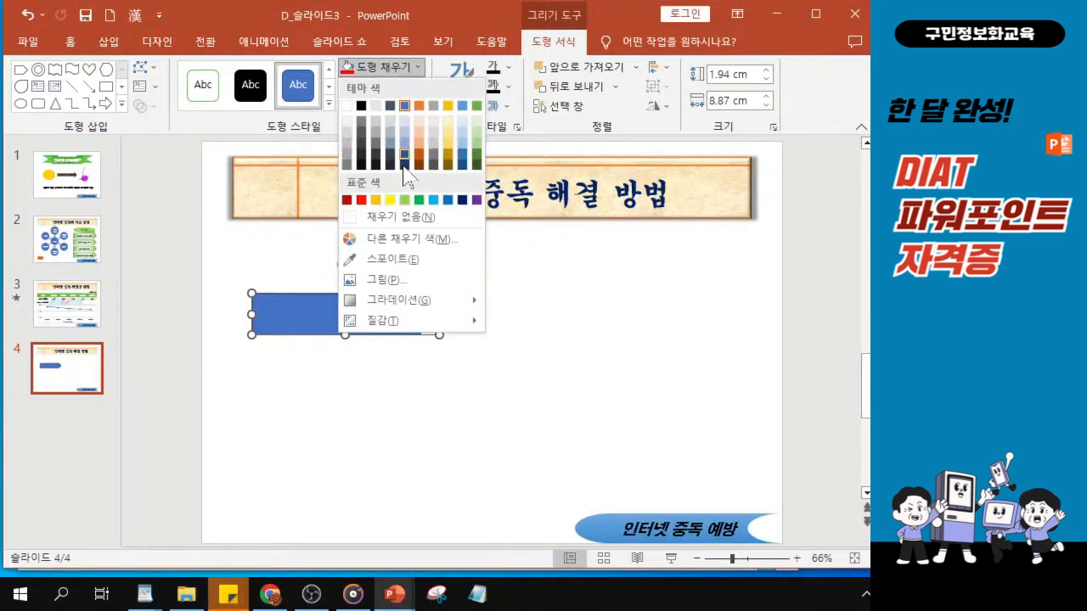
pyautogui.click(405, 201)
pyautogui.press('ctrl')
pyautogui.press('ctrl')
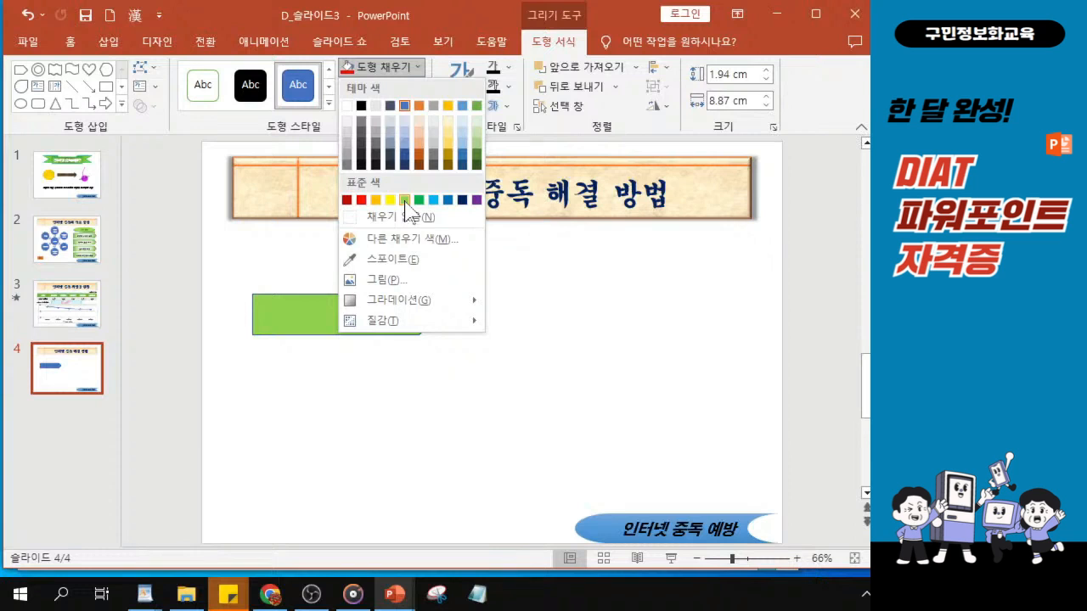
pyautogui.click(405, 201)
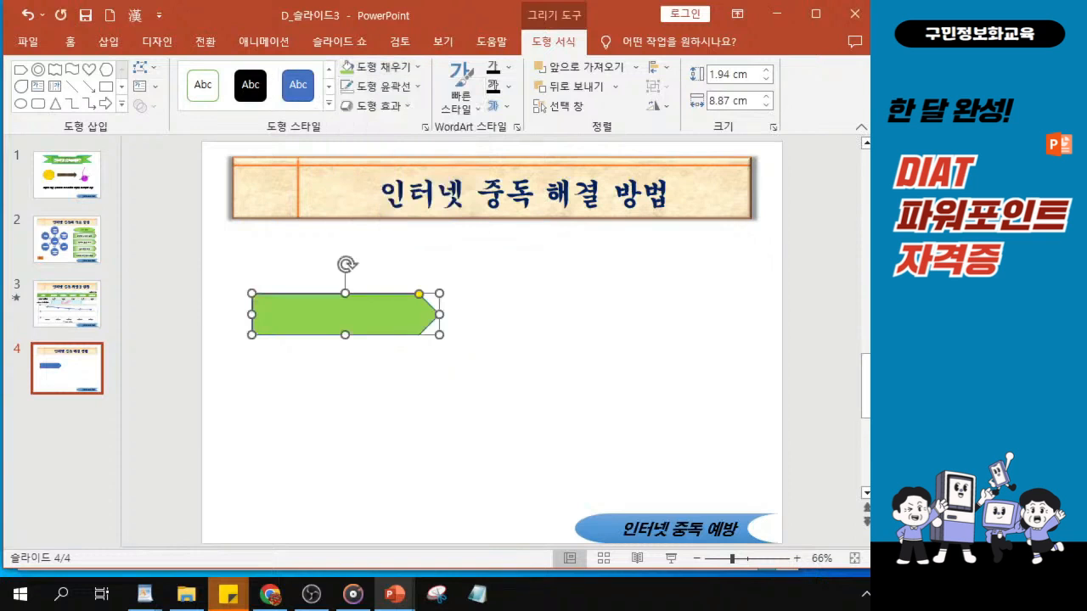
# Apply the dark gradient variation that radiates from the center to the pentagon arrow's fill
pyautogui.click(386, 75)
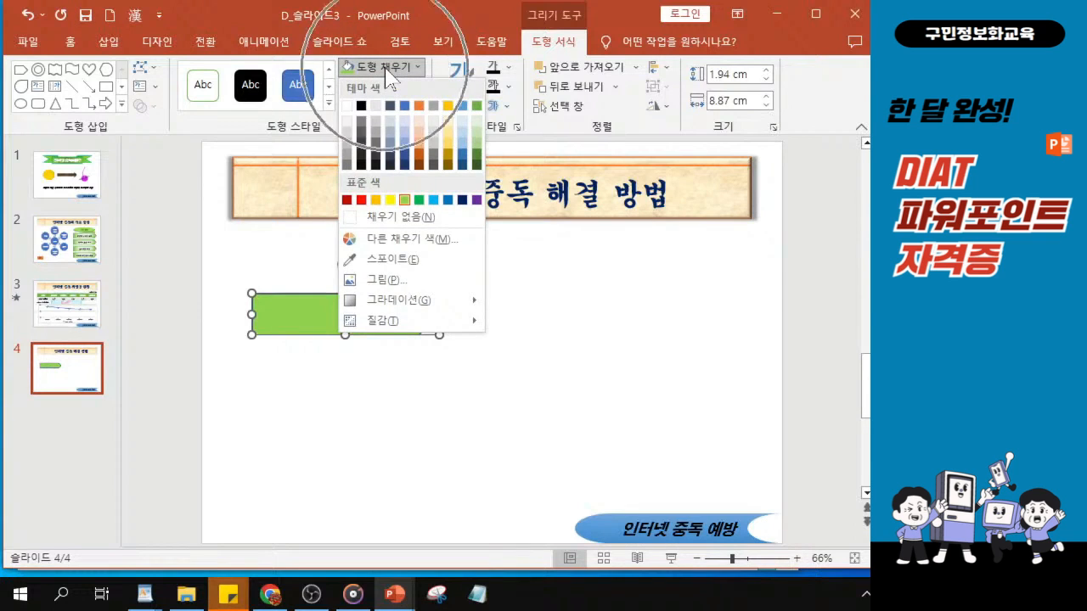
pyautogui.click(427, 312)
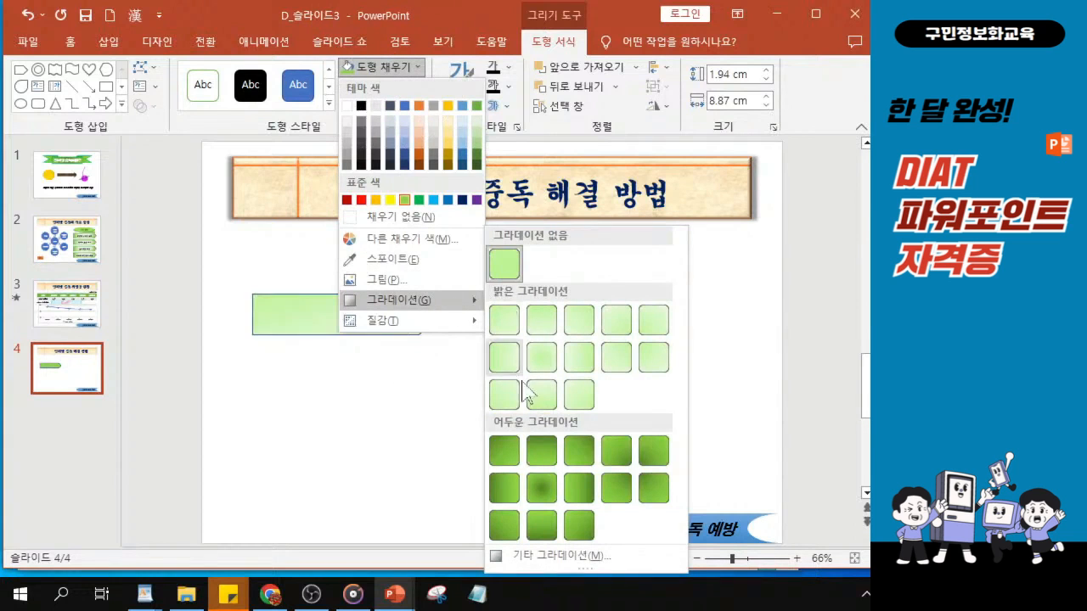
pyautogui.press('ctrl')
pyautogui.press('ctrl')
pyautogui.press('ctrl')
pyautogui.press('ctrl')
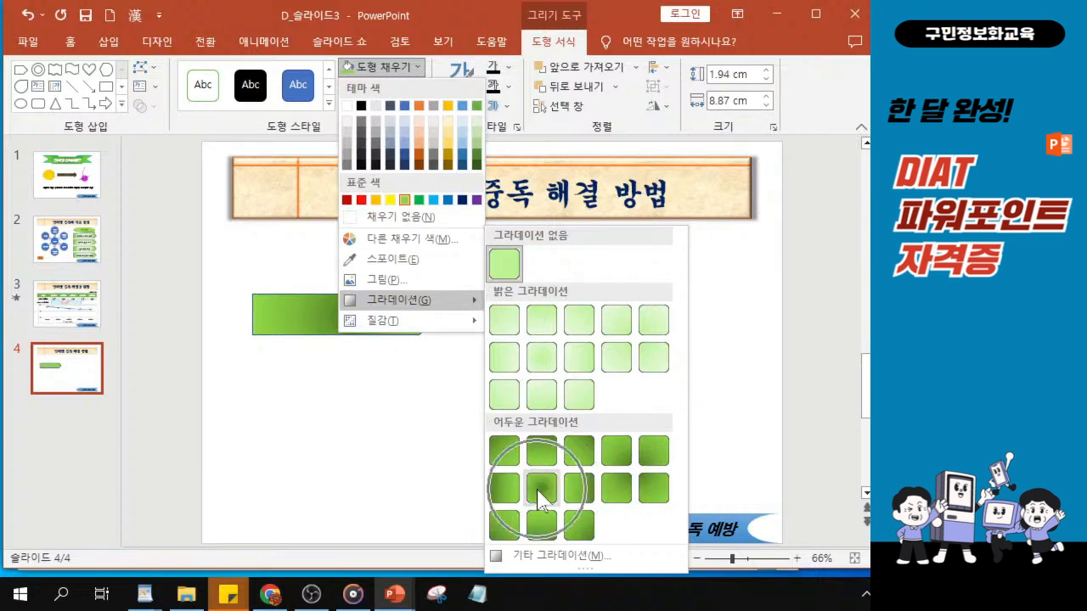
pyautogui.press('ctrl')
pyautogui.press('ctrl')
pyautogui.press('ctrl')
pyautogui.press('ctrl')
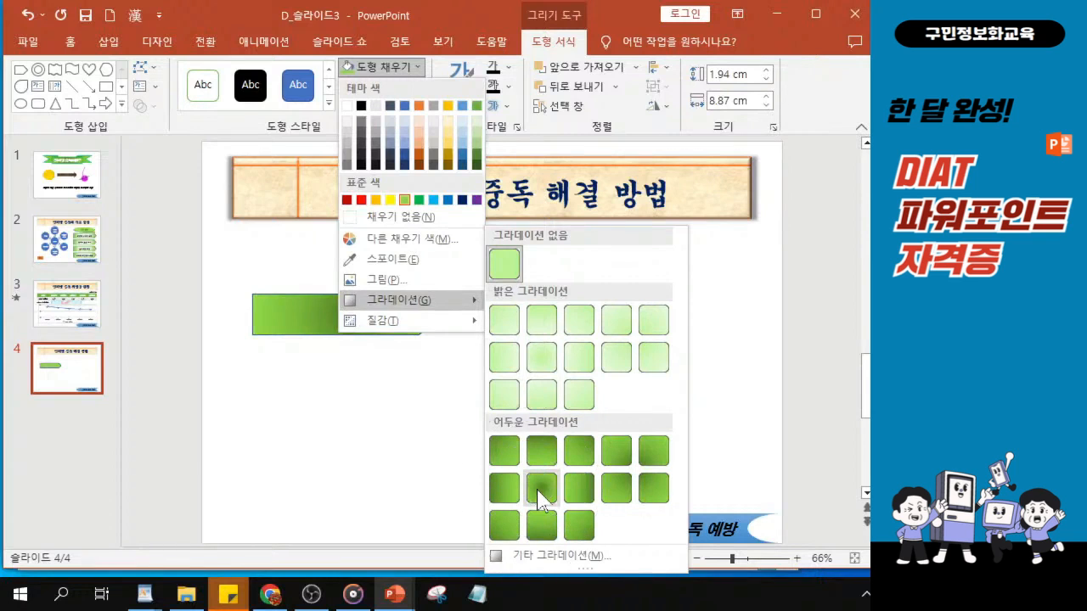
pyautogui.click(537, 490)
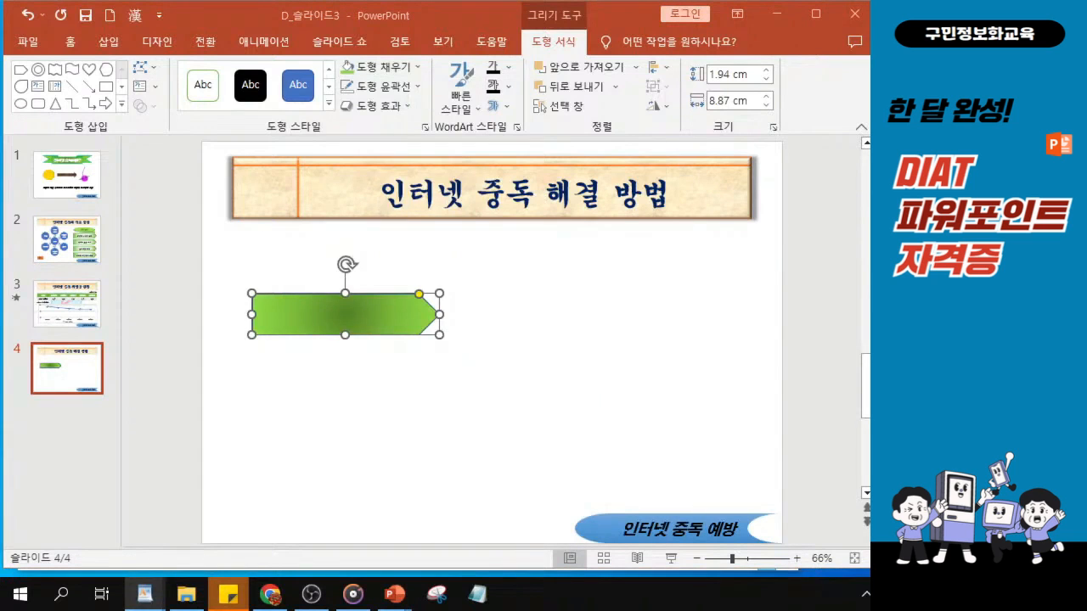
# Give the pentagon arrow a standard green outline with a 3 pt weight
pyautogui.click(391, 87)
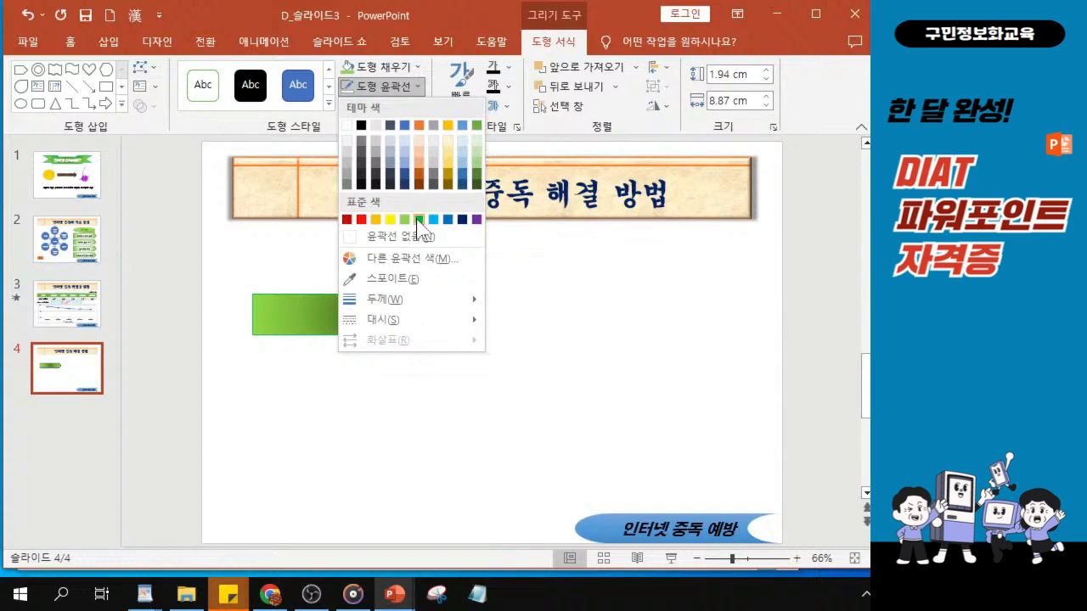
pyautogui.click(417, 221)
pyautogui.click(389, 90)
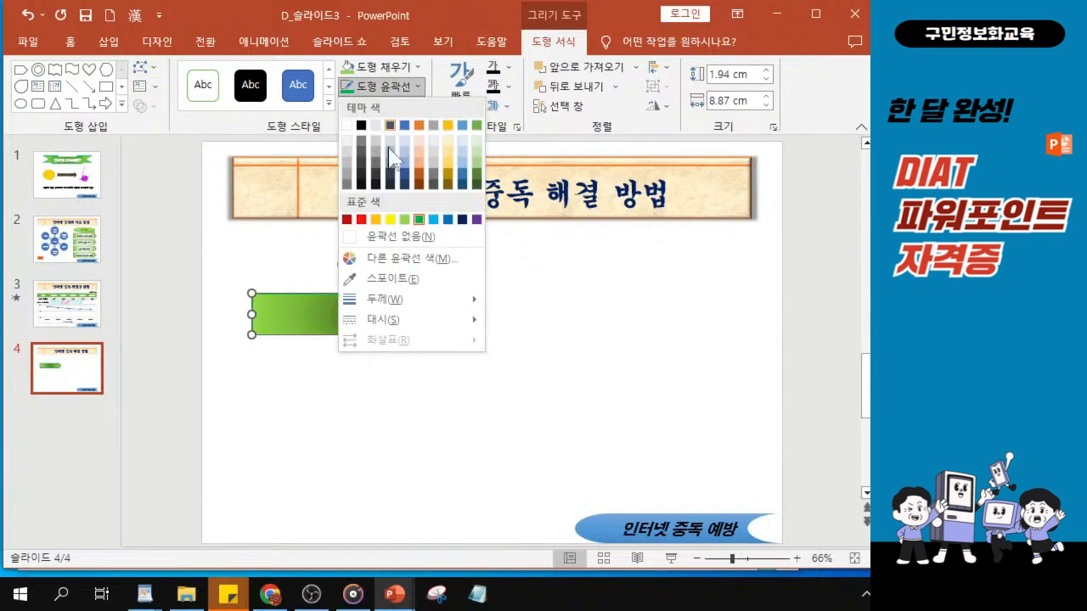
pyautogui.moveTo(426, 304)
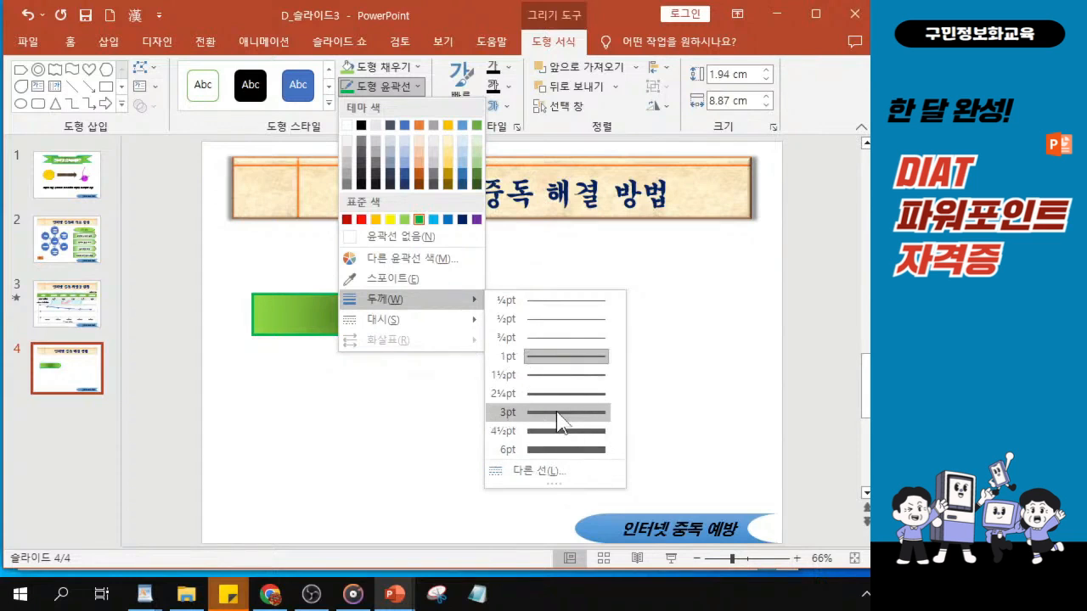
pyautogui.click(557, 414)
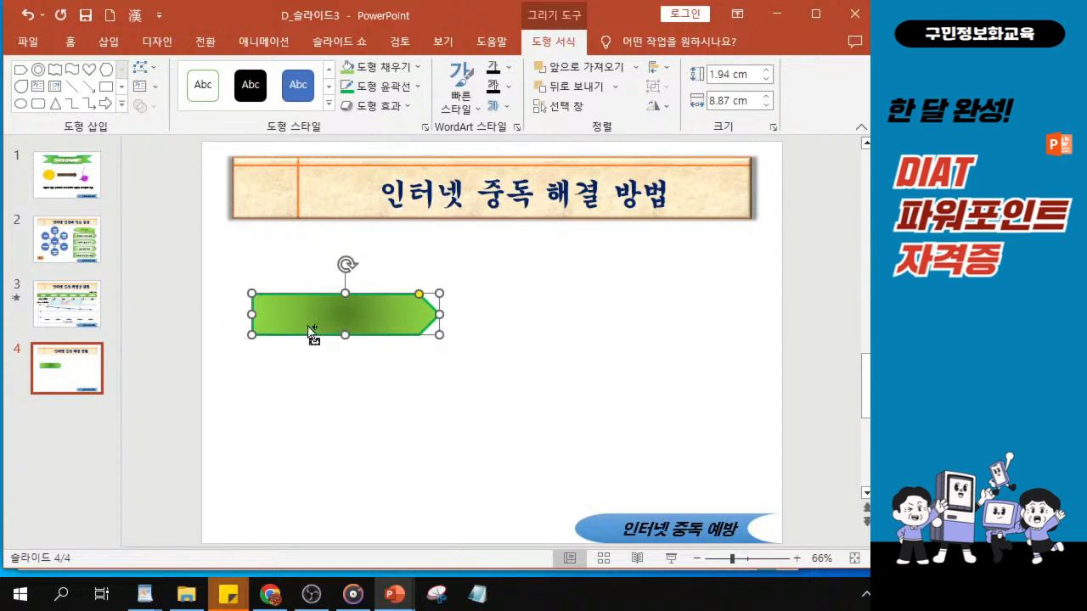
# Apply the outer shadow 오프셋: 왼쪽 to the pentagon arrow
pyautogui.hotkey('alt', 'Tab')
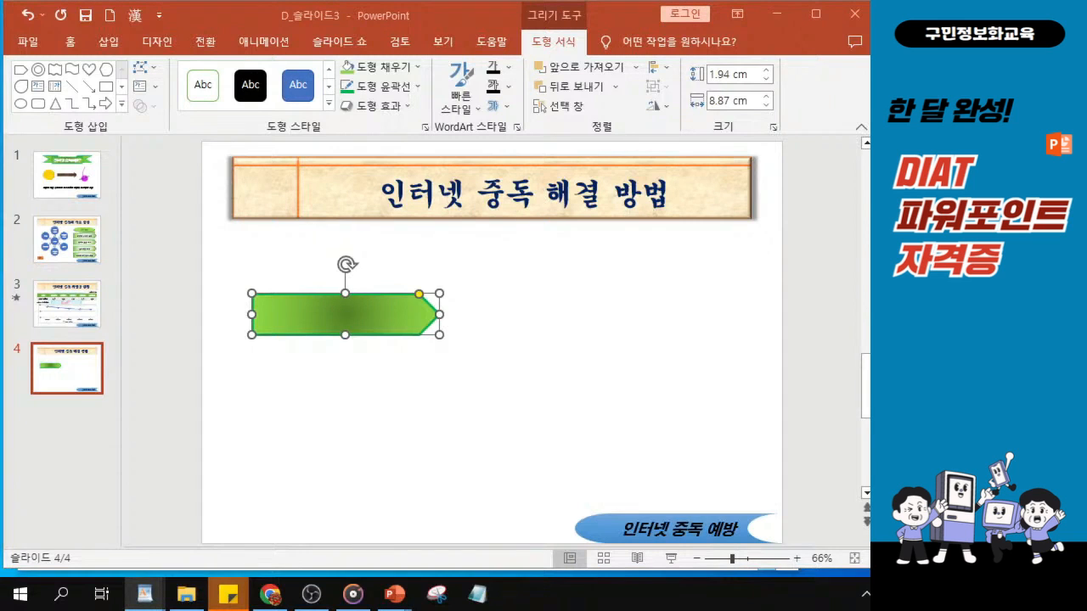
pyautogui.click(388, 113)
pyautogui.moveTo(393, 187)
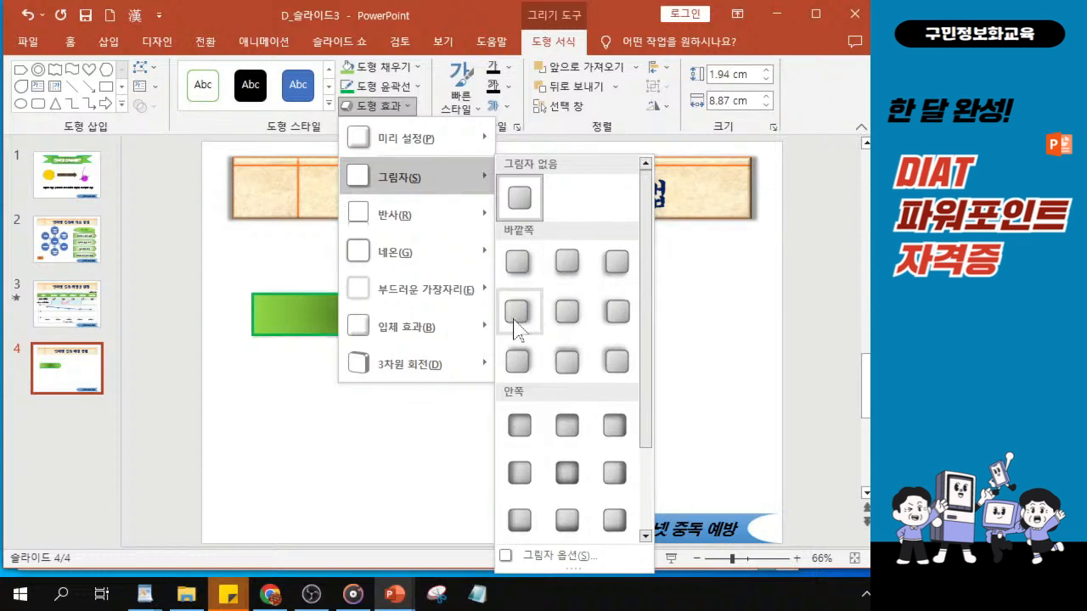
pyautogui.click(613, 315)
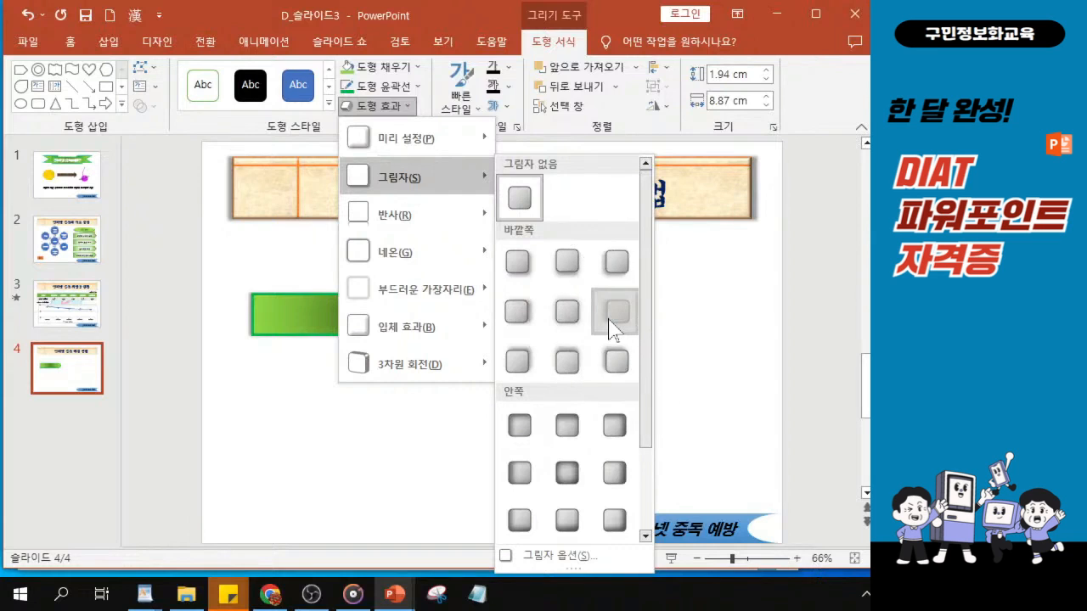
pyautogui.click(613, 315)
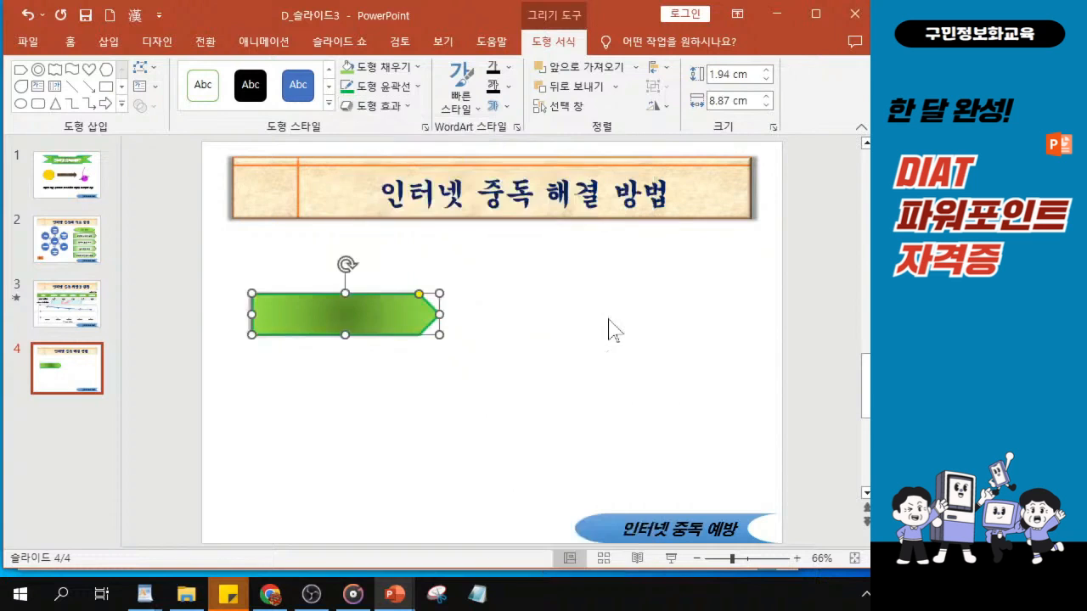
# Apply the last bevel preset in the gallery's first row to the pentagon arrow and widen the shape to 9.27 cm
pyautogui.click(380, 107)
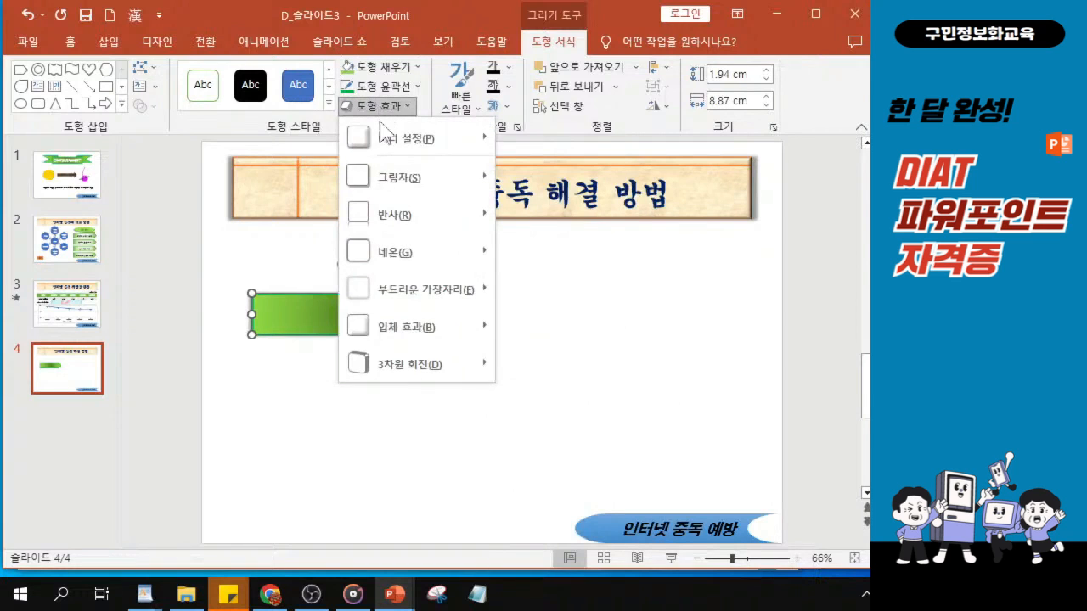
pyautogui.click(429, 338)
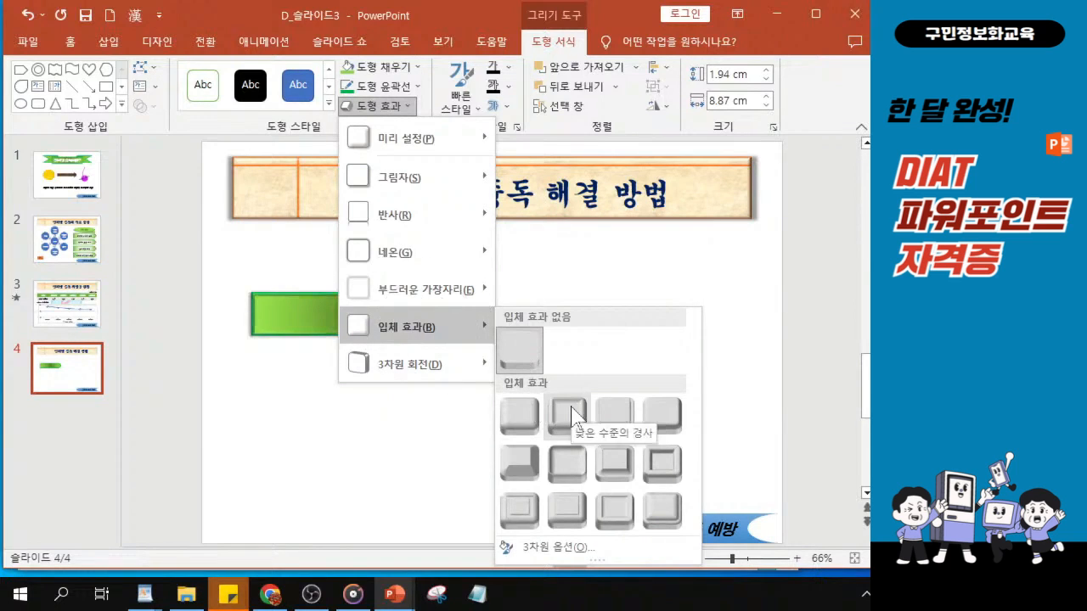
pyautogui.click(665, 416)
pyautogui.hotkey('shift', 'Right')
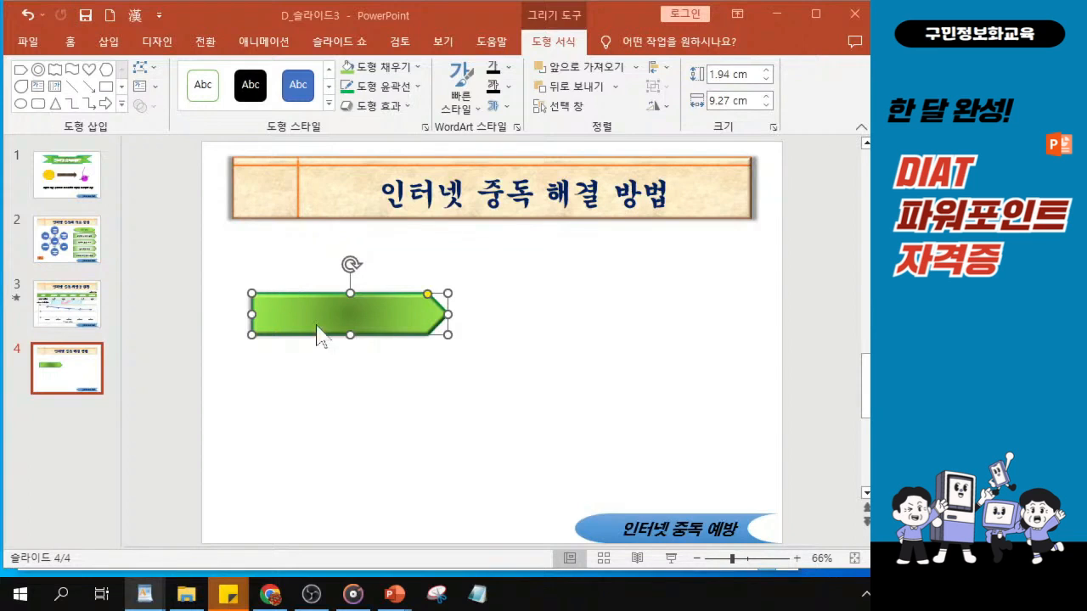
pyautogui.click(69, 42)
pyautogui.click(291, 76)
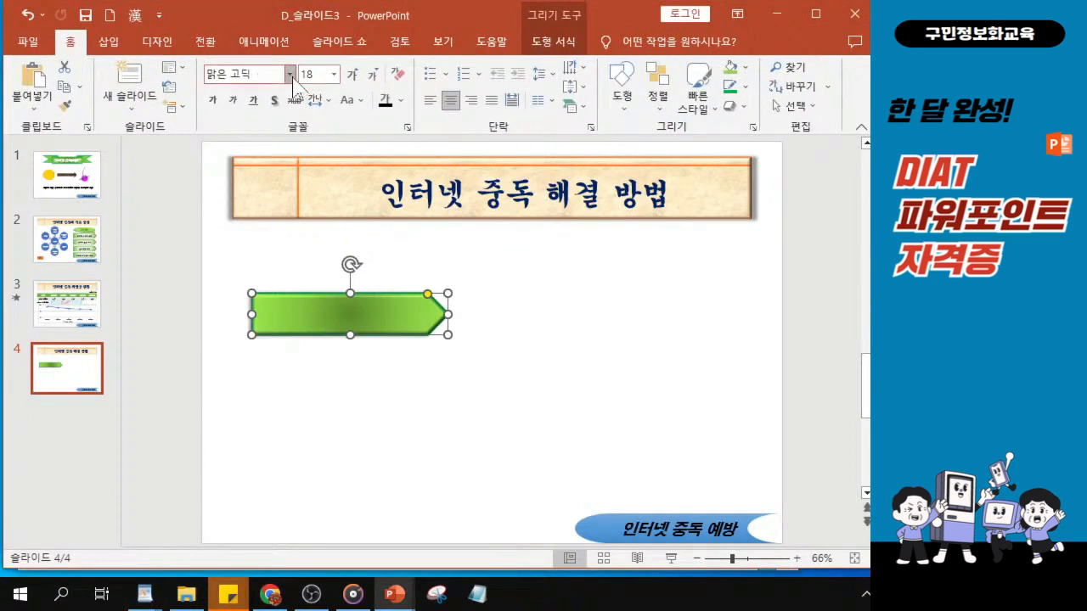
pyautogui.click(291, 76)
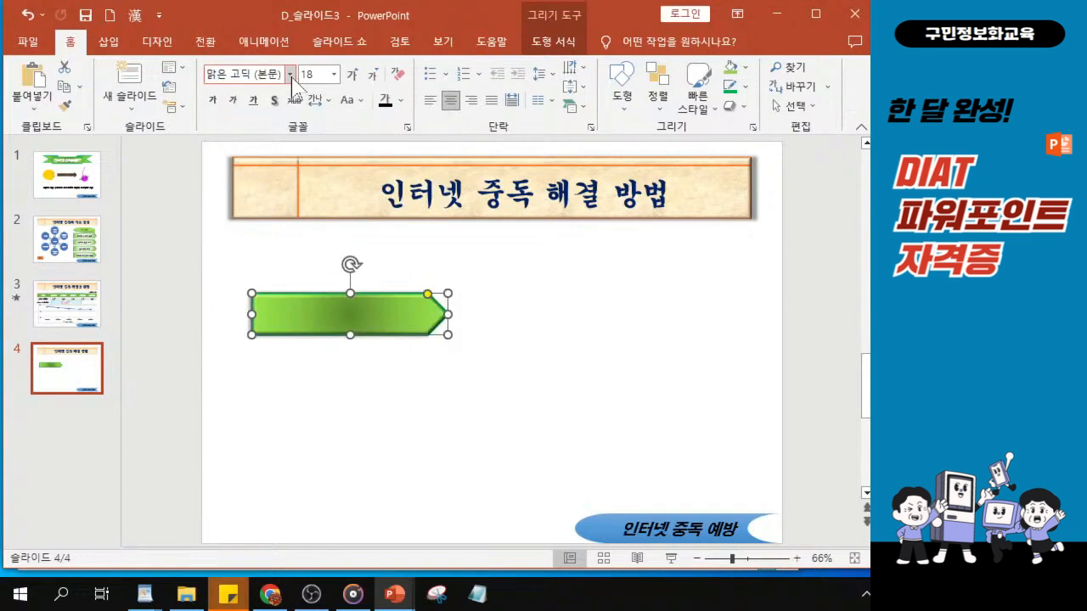
pyautogui.click(290, 76)
pyautogui.scroll(-9, 272, 334)
pyautogui.scroll(-14, 272, 334)
pyautogui.scroll(-12, 272, 334)
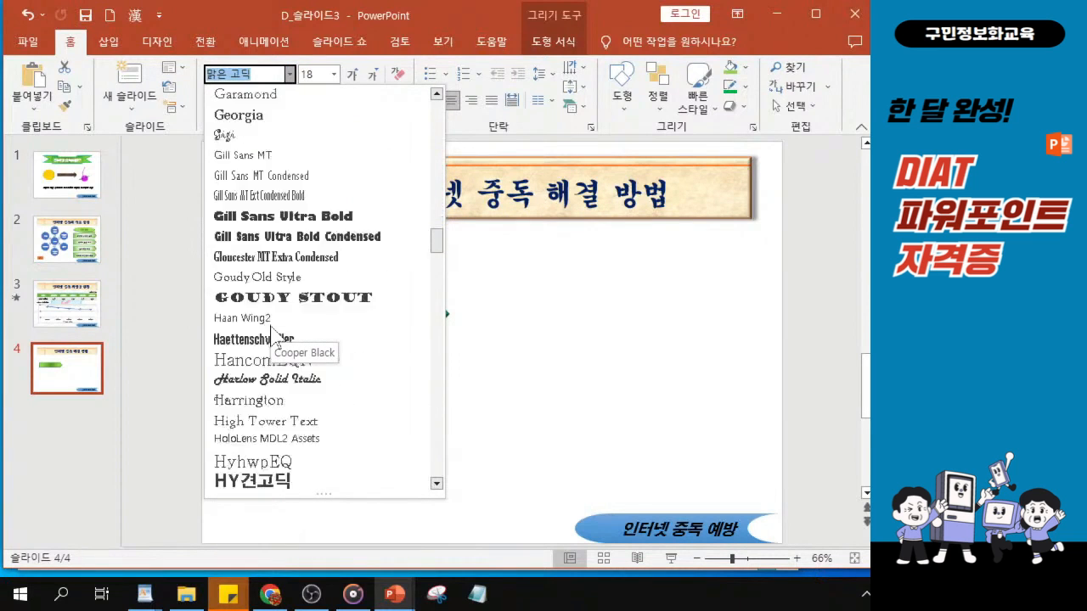
pyautogui.scroll(-4, 271, 331)
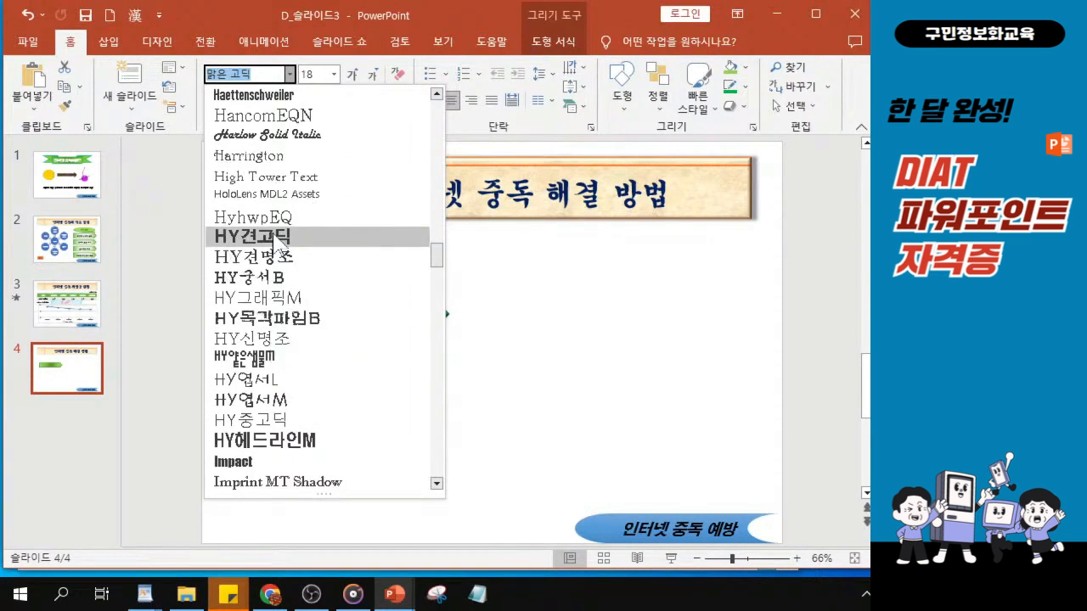
pyautogui.press('Escape')
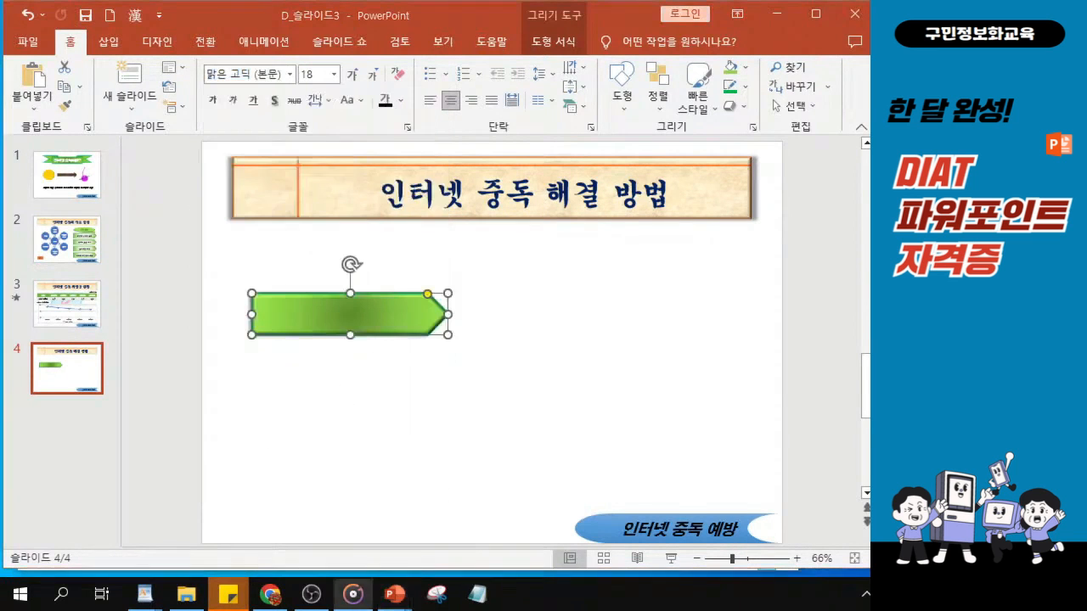
# Set the pentagon arrow's text font to HY견고딕 at size 24
pyautogui.click(290, 74)
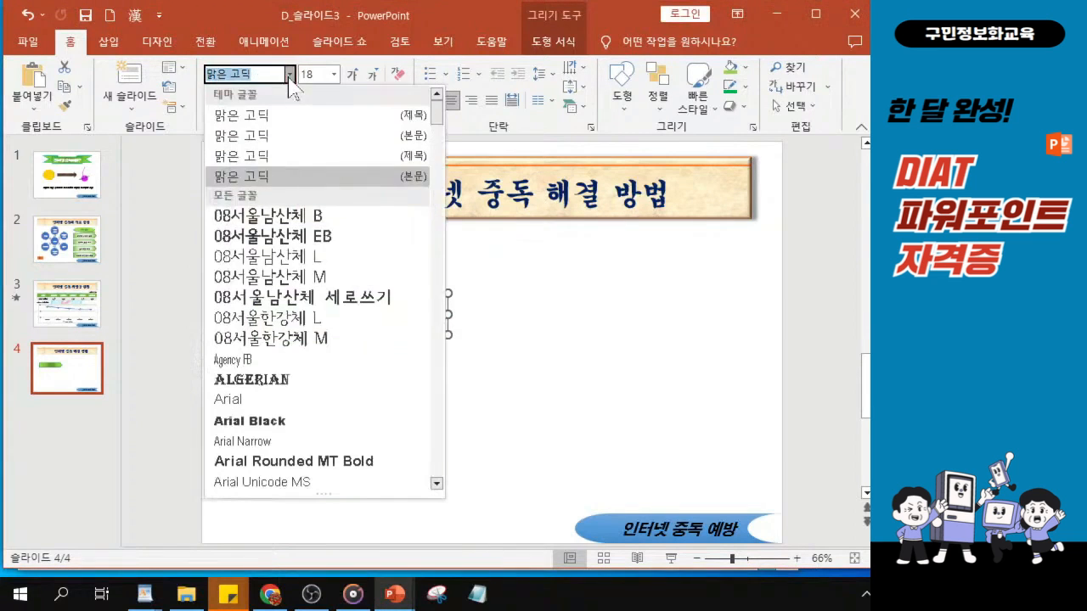
pyautogui.moveTo(436, 100); pyautogui.dragTo(445, 260)
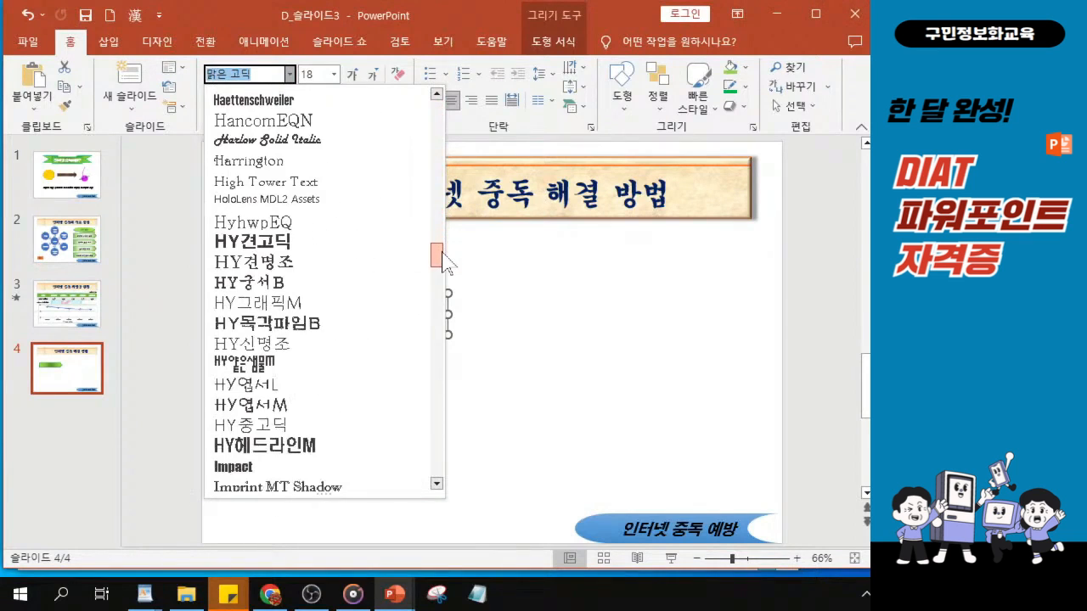
pyautogui.click(257, 245)
pyautogui.click(312, 74)
pyautogui.write('24')
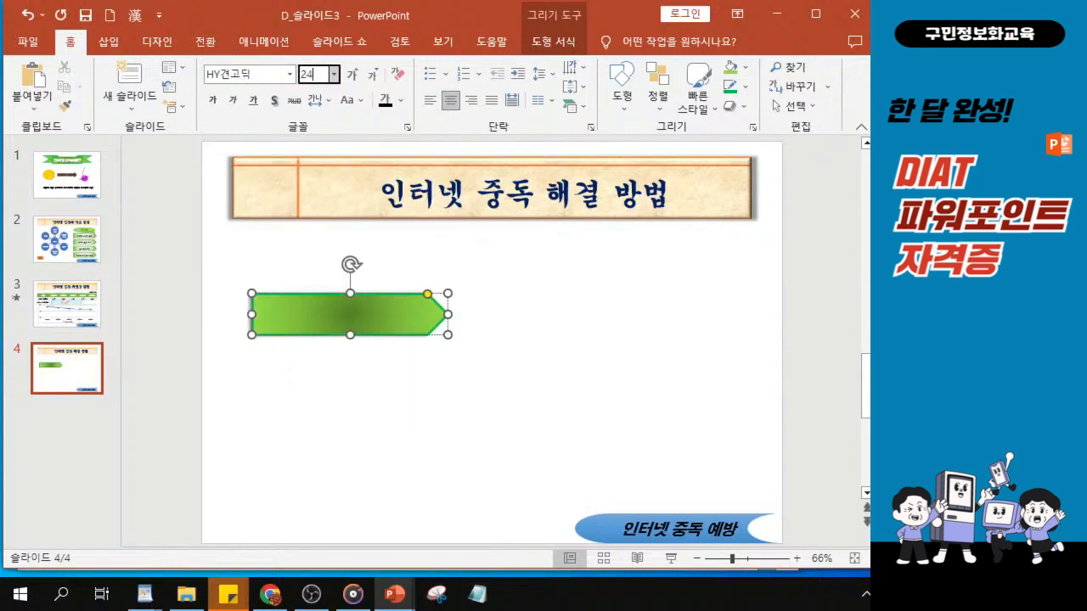
pyautogui.press('Return')
# Turn on text shadow for the pentagon arrow's text
pyautogui.click(275, 100)
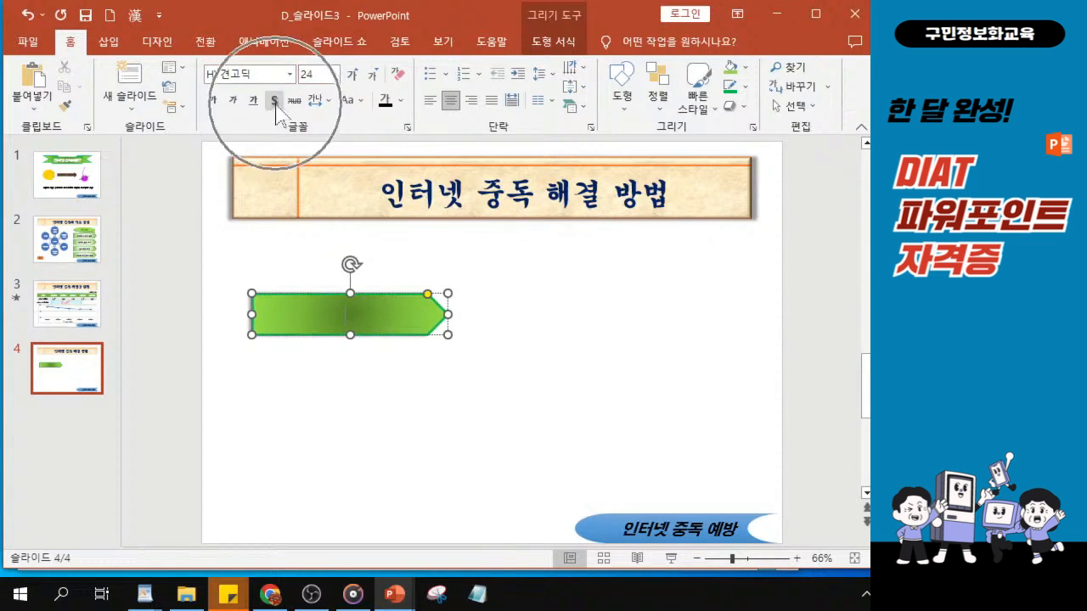
pyautogui.click(274, 100)
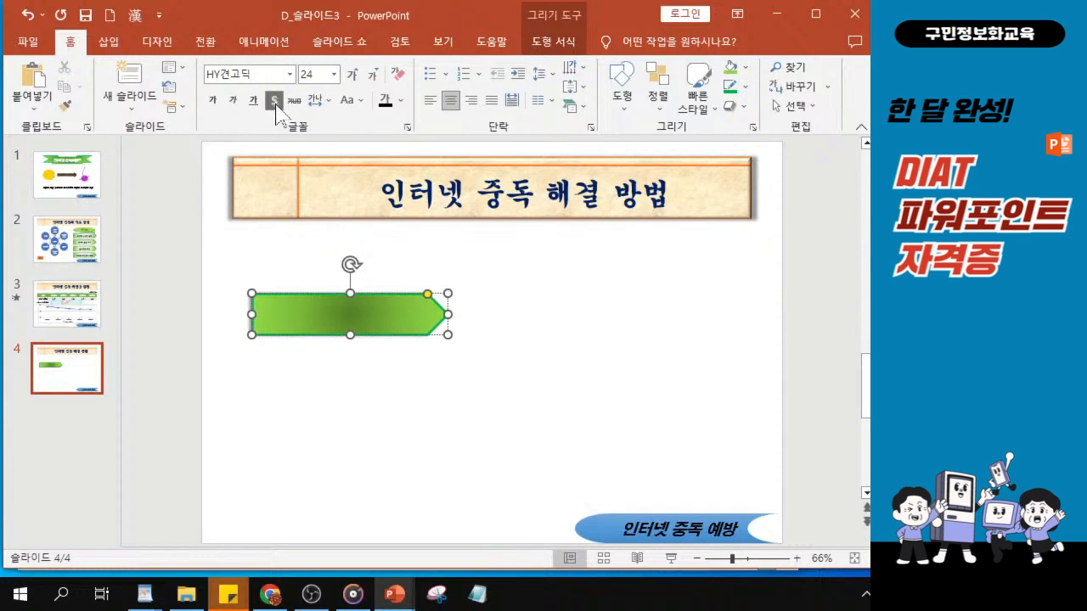
pyautogui.click(274, 100)
pyautogui.click(275, 100)
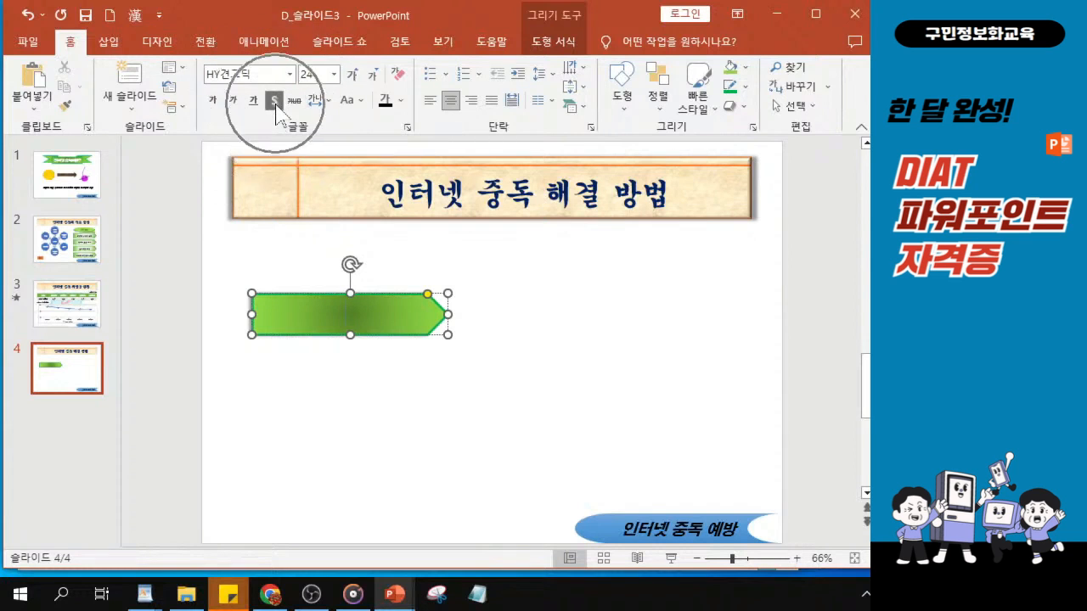
pyautogui.click(274, 100)
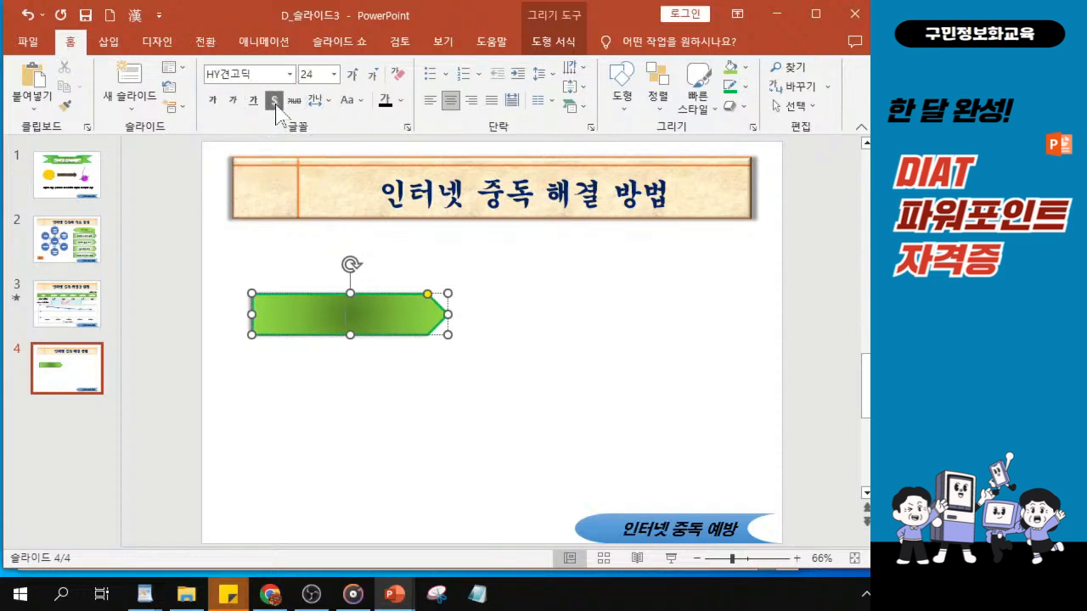
# Enter the text "예방교육 다변화" in the green pentagon arrow
pyautogui.keyDown('ctrl'); pyautogui.scroll(1, 384, 337); pyautogui.keyUp('ctrl')
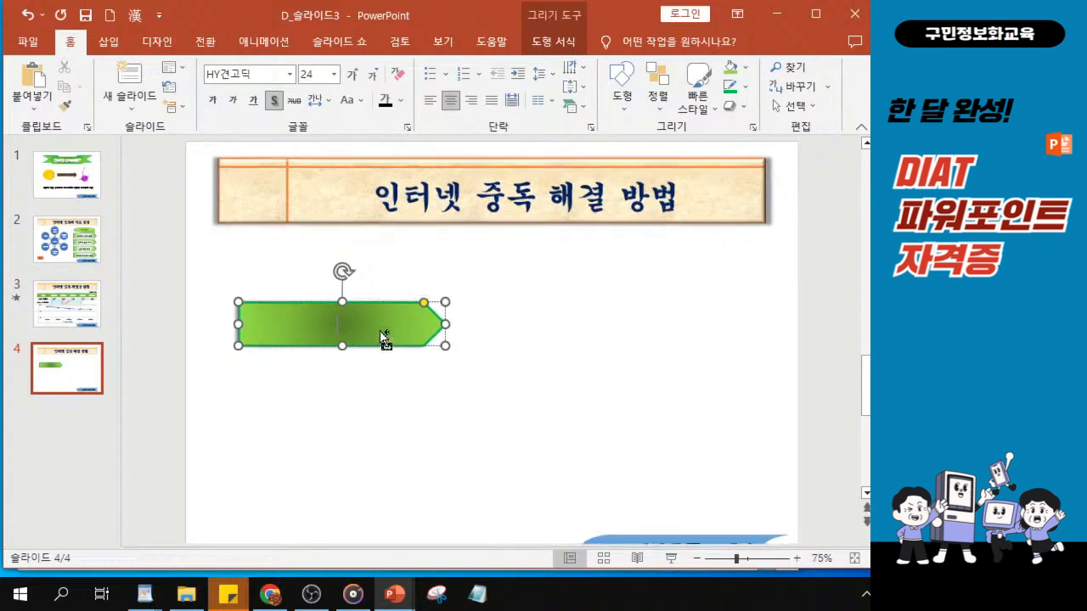
pyautogui.keyDown('ctrl'); pyautogui.scroll(2, 384, 337); pyautogui.keyUp('ctrl')
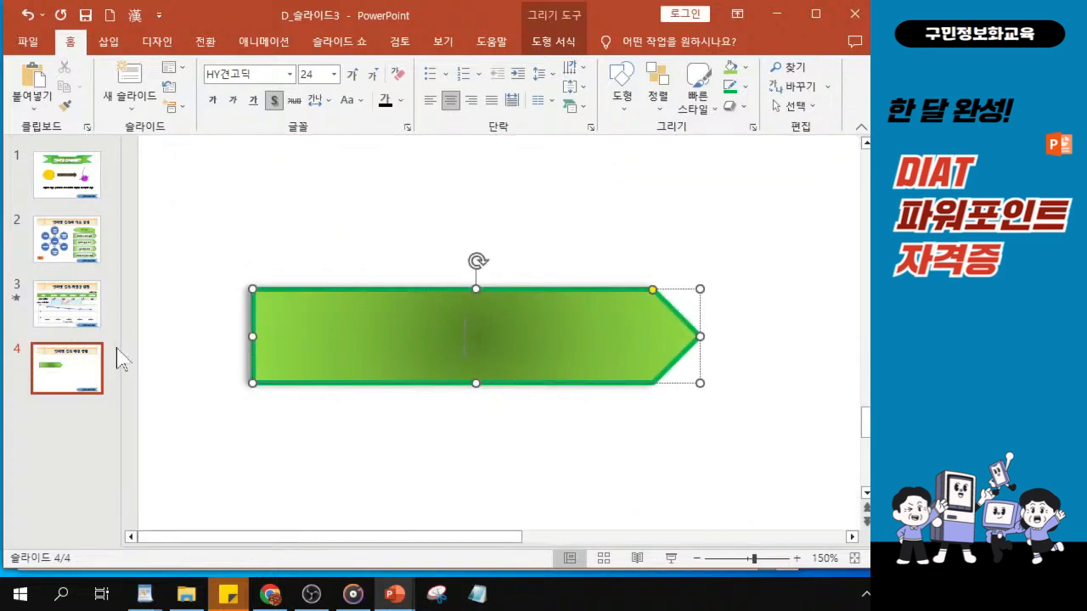
pyautogui.moveTo(122, 355); pyautogui.dragTo(37, 346)
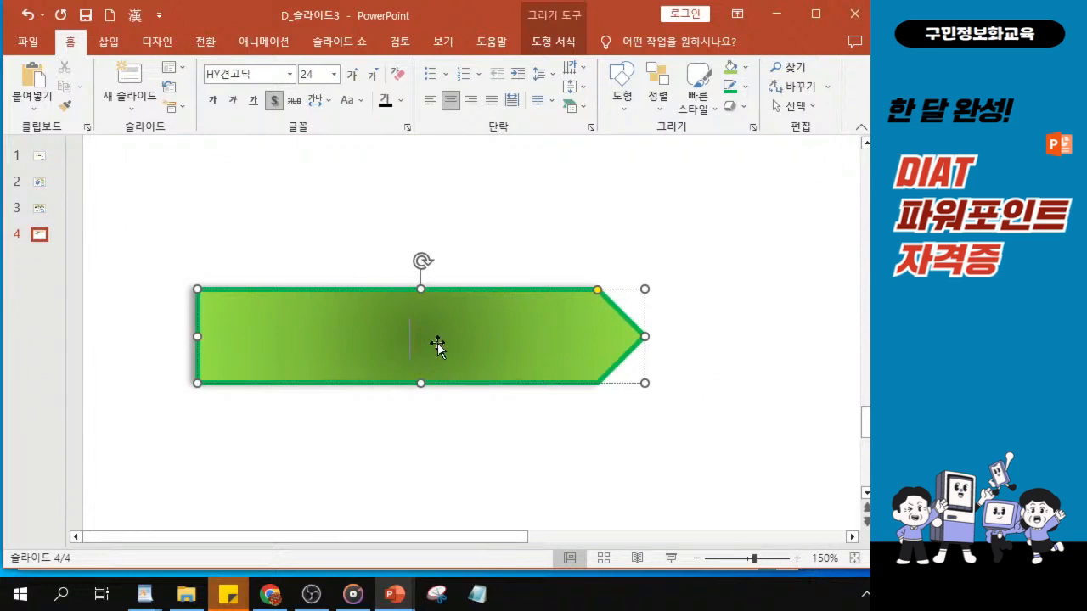
pyautogui.write('예방')
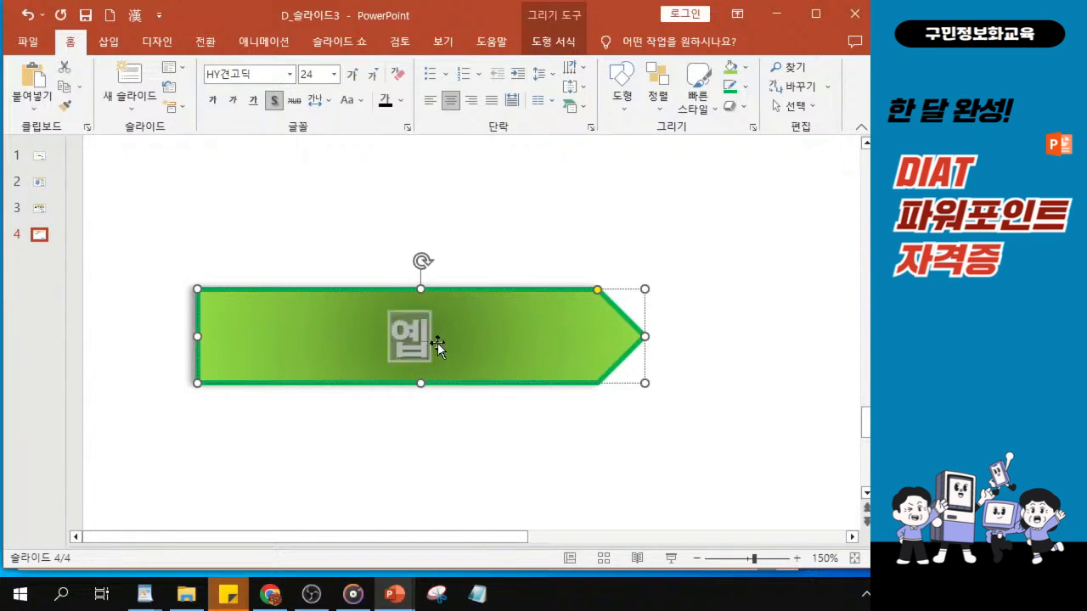
pyautogui.write('교육 다')
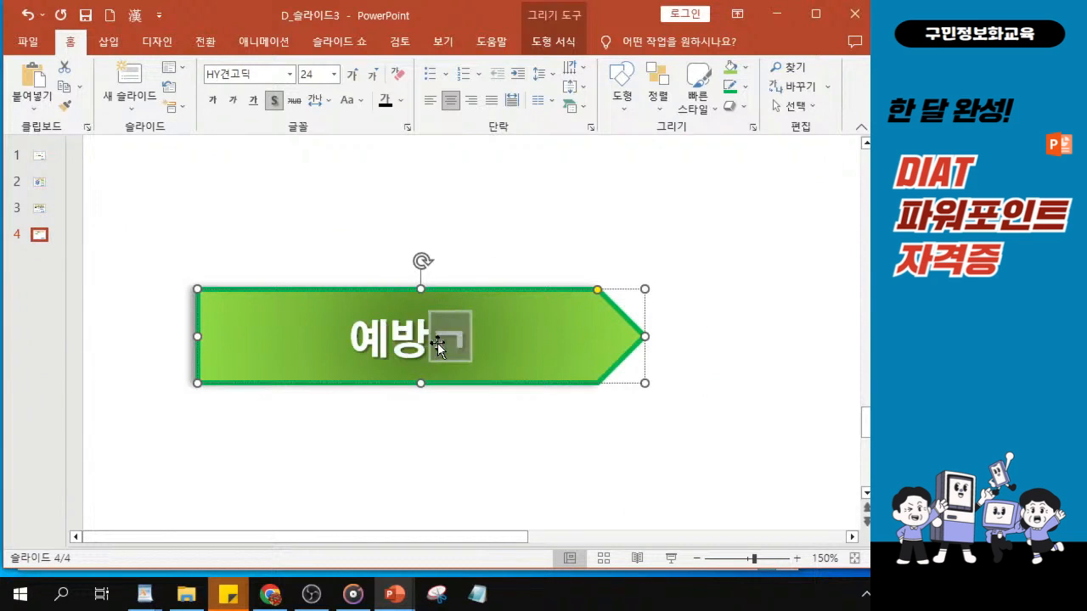
pyautogui.write('변화')
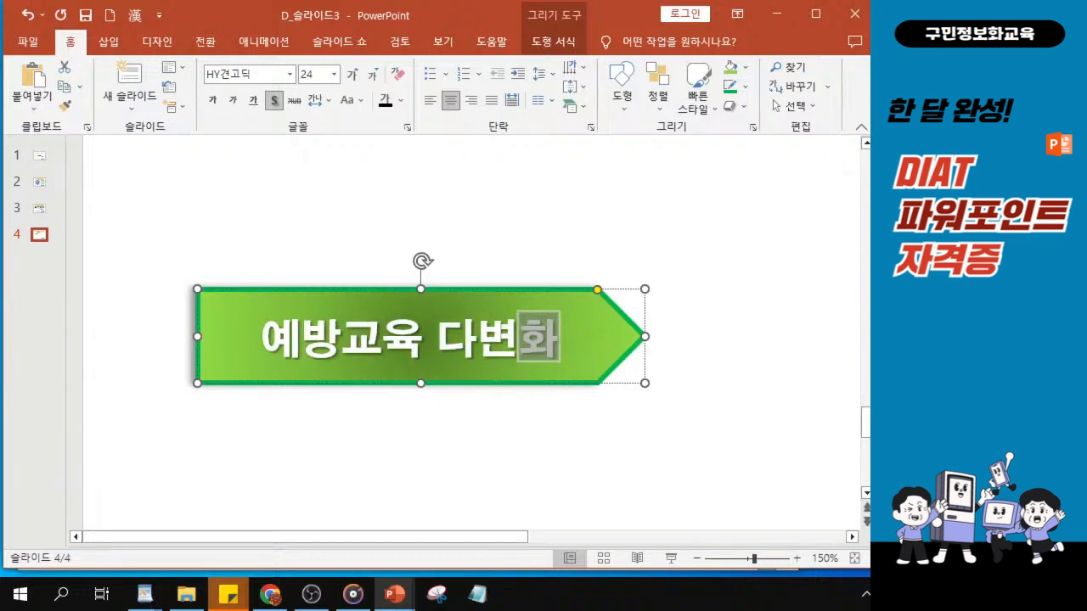
pyautogui.hotkey('alt', 'Tab')
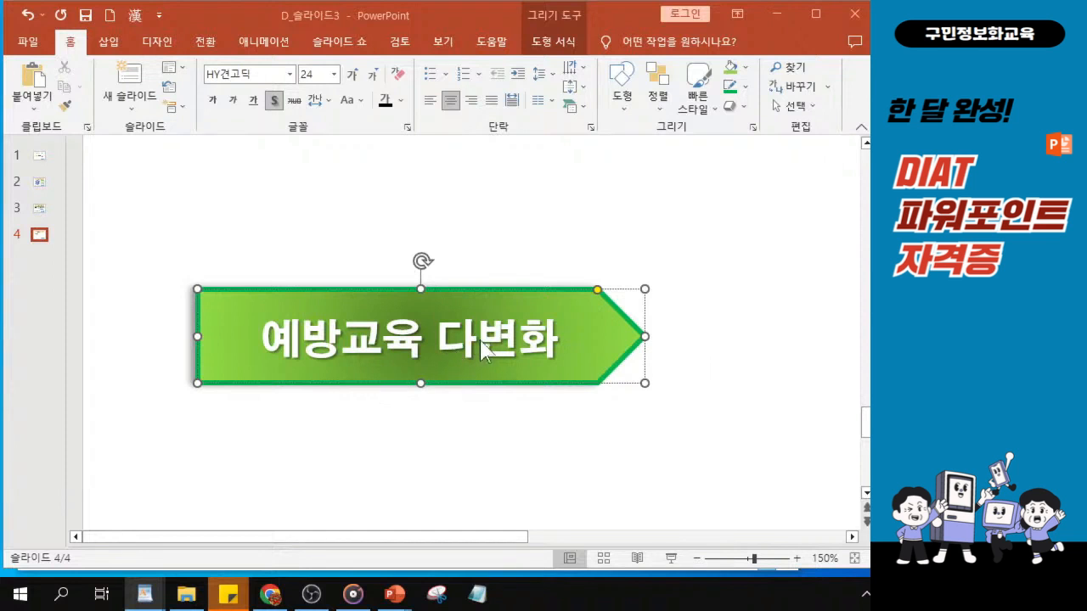
# Duplicate the 예방교육 다변화 arrow twice, stacking the copies evenly in a column directly beneath the original
pyautogui.scroll(-8, 479, 349)
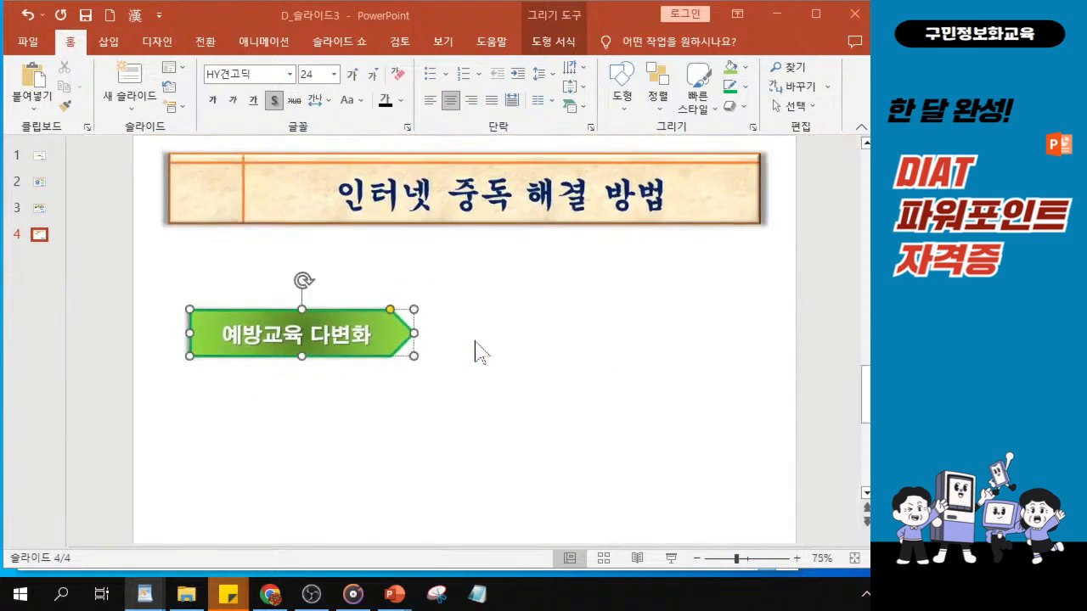
pyautogui.click(328, 320)
pyautogui.moveTo(328, 320); pyautogui.dragTo(341, 329)
pyautogui.press('ctrl')
pyautogui.press('ctrl')
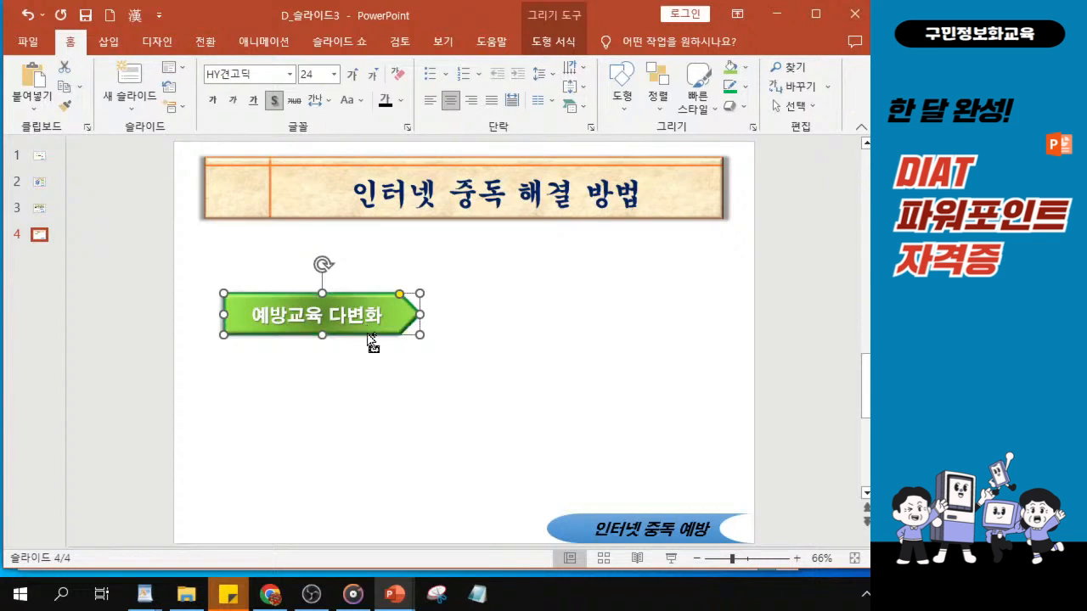
pyautogui.moveTo(368, 334); pyautogui.dragTo(372, 441)
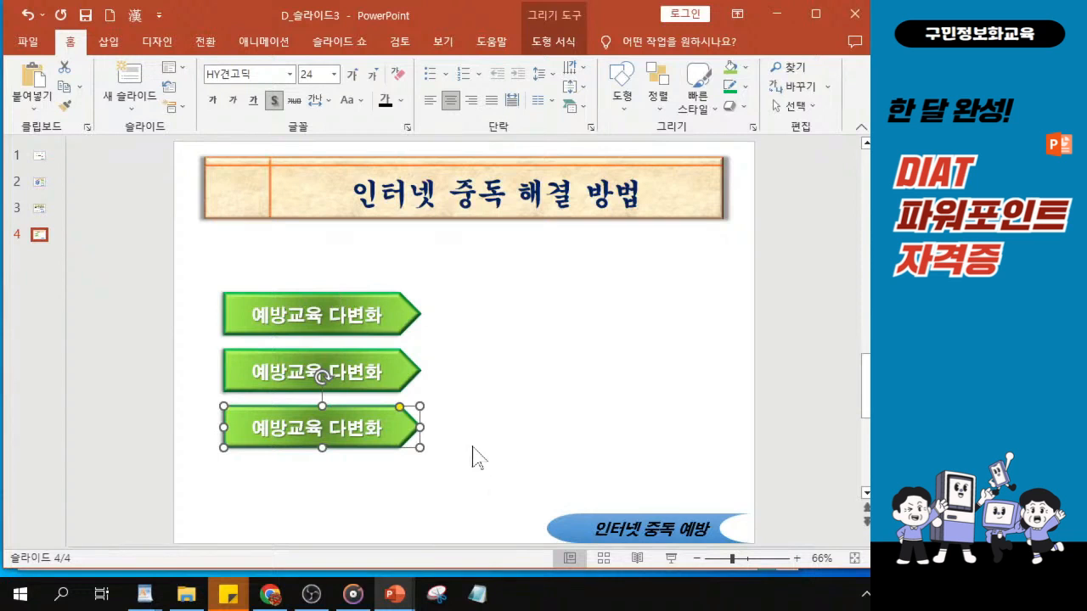
# Replace the middle arrow's text with "유형별 상담/치료"
pyautogui.scroll(-1, 473, 448)
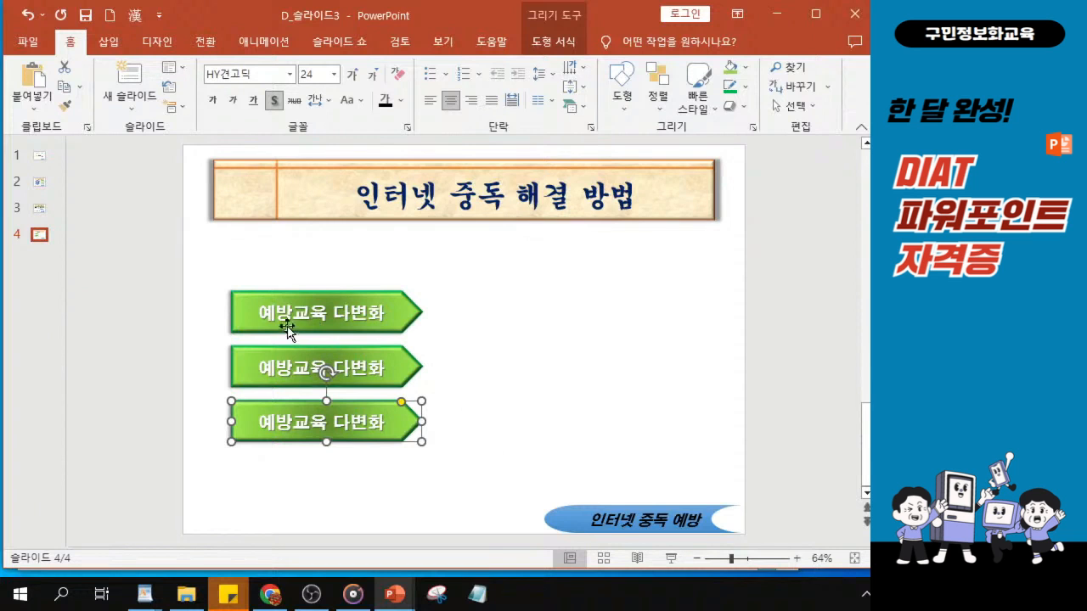
pyautogui.keyDown('ctrl'); pyautogui.scroll(1, 288, 331); pyautogui.keyUp('ctrl')
pyautogui.keyDown('ctrl'); pyautogui.scroll(5, 230, 253); pyautogui.keyUp('ctrl')
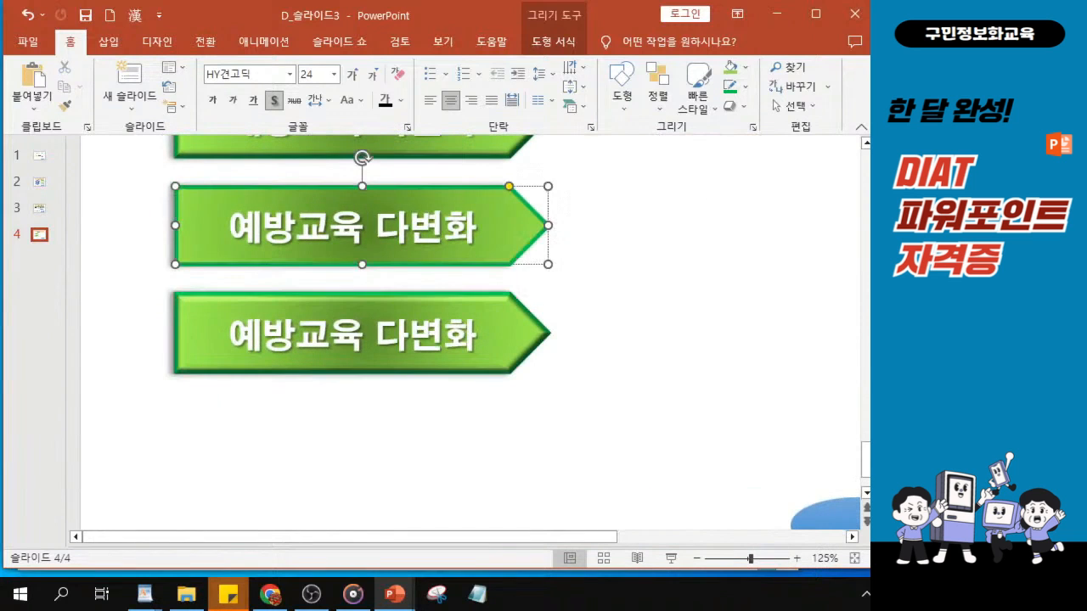
pyautogui.moveTo(227, 226); pyautogui.dragTo(456, 225)
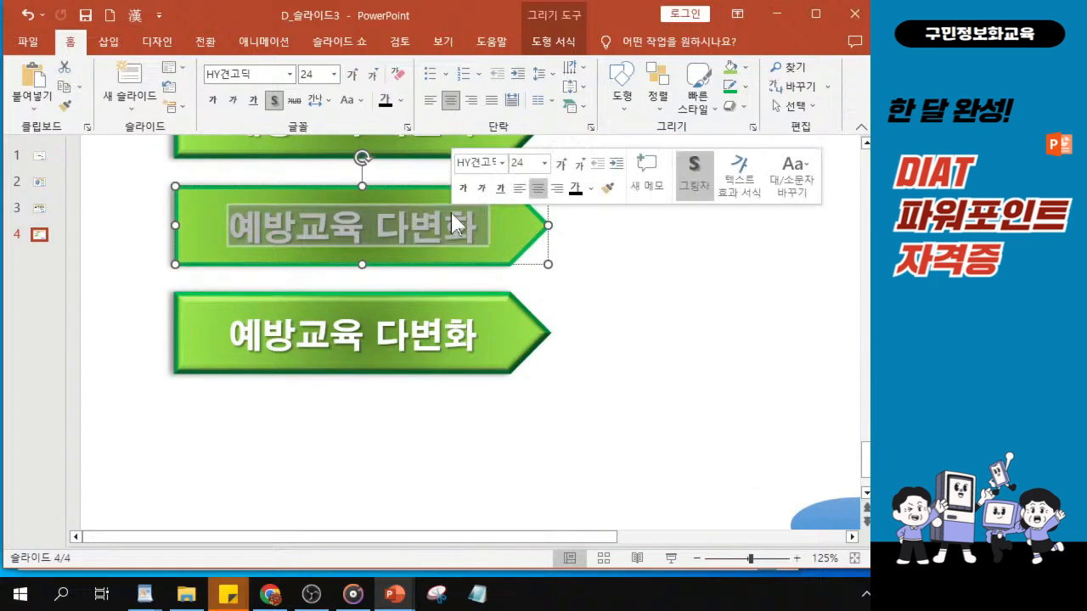
pyautogui.write('유형벼ㄹ 상담')
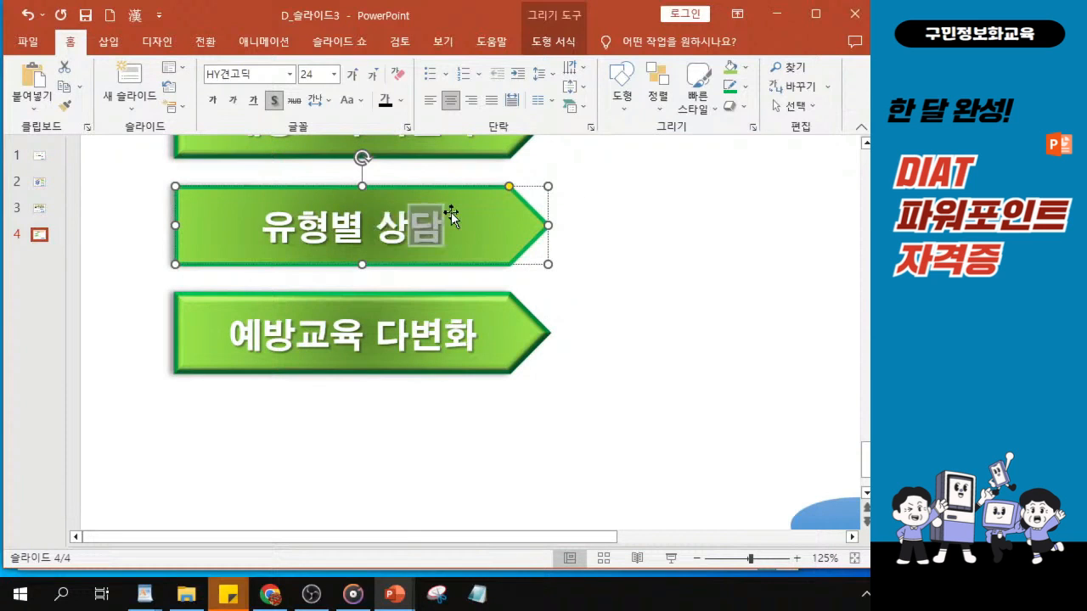
pyautogui.write('/피료')
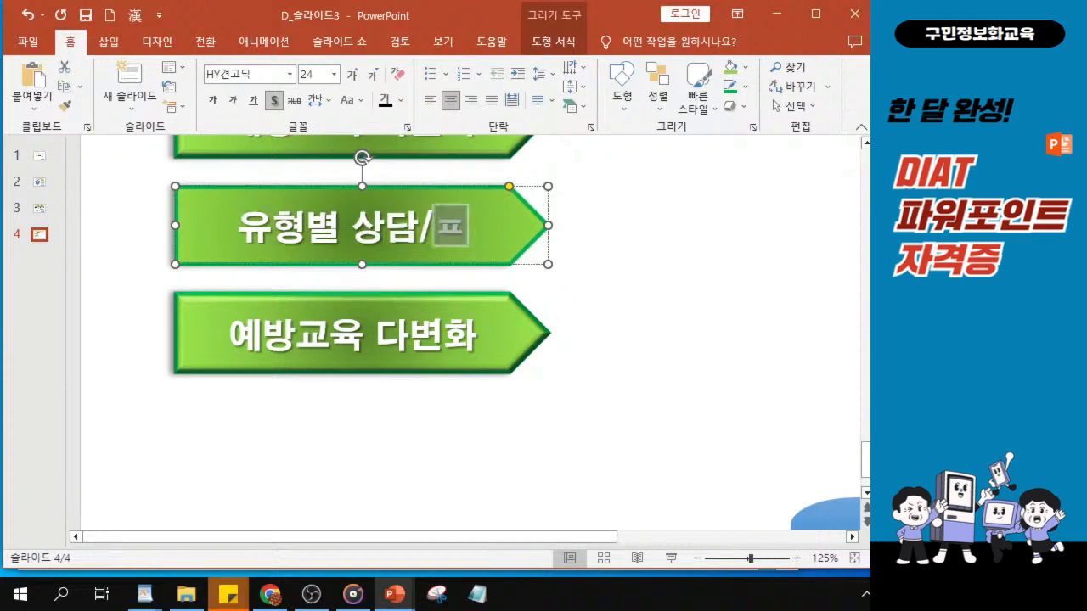
pyautogui.press('BackSpace')
pyautogui.press('BackSpace')
pyautogui.press('BackSpace')
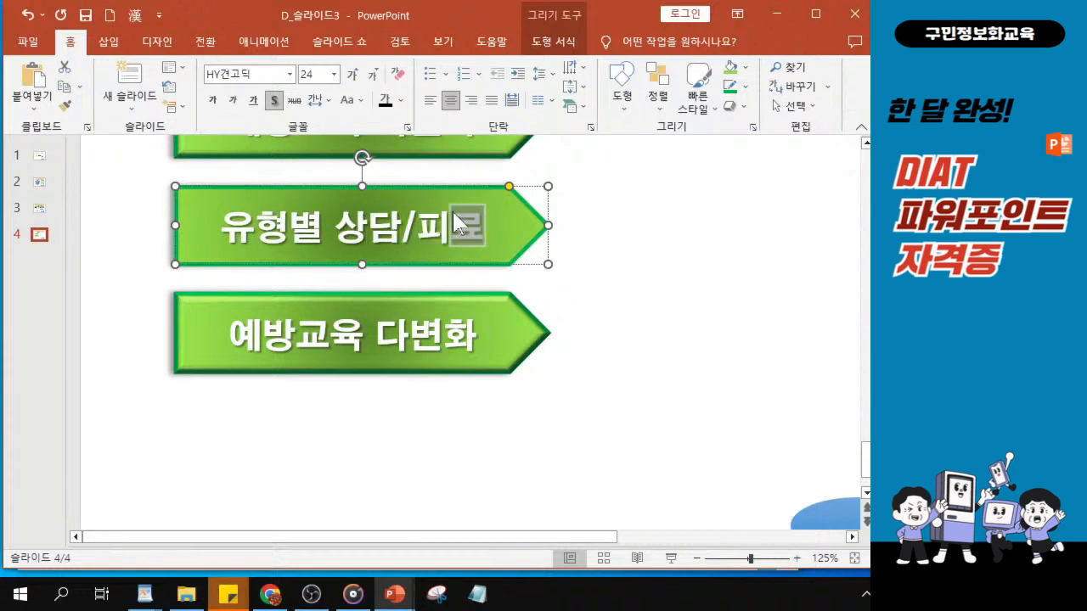
pyautogui.write('치료')
# Replace the lowest arrow's text with "전문기관의 지원"
pyautogui.click(230, 357)
pyautogui.moveTo(229, 336); pyautogui.dragTo(458, 340)
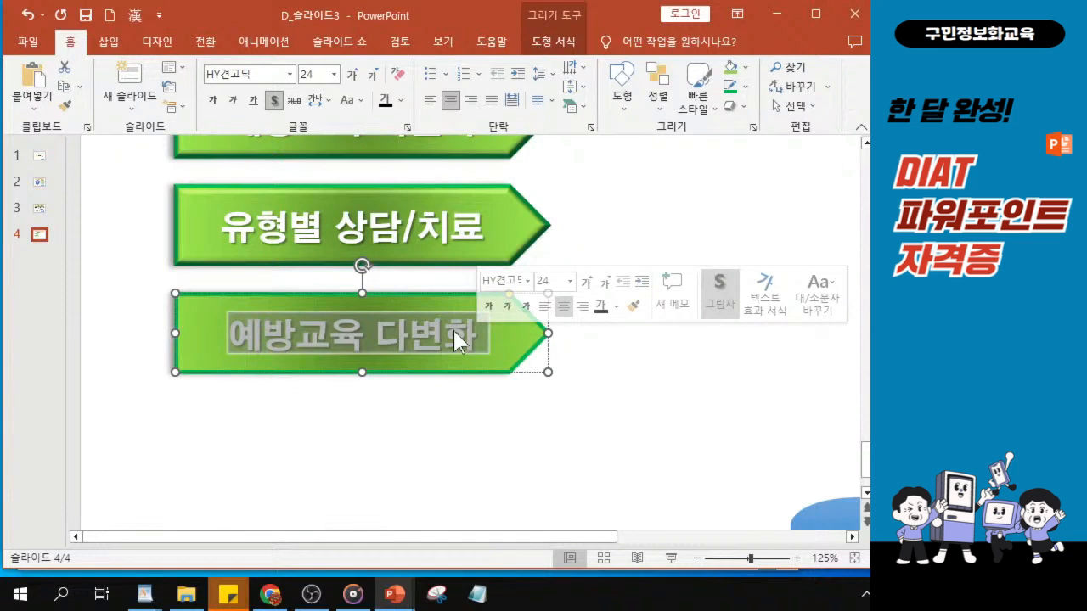
pyautogui.write('전문기관의')
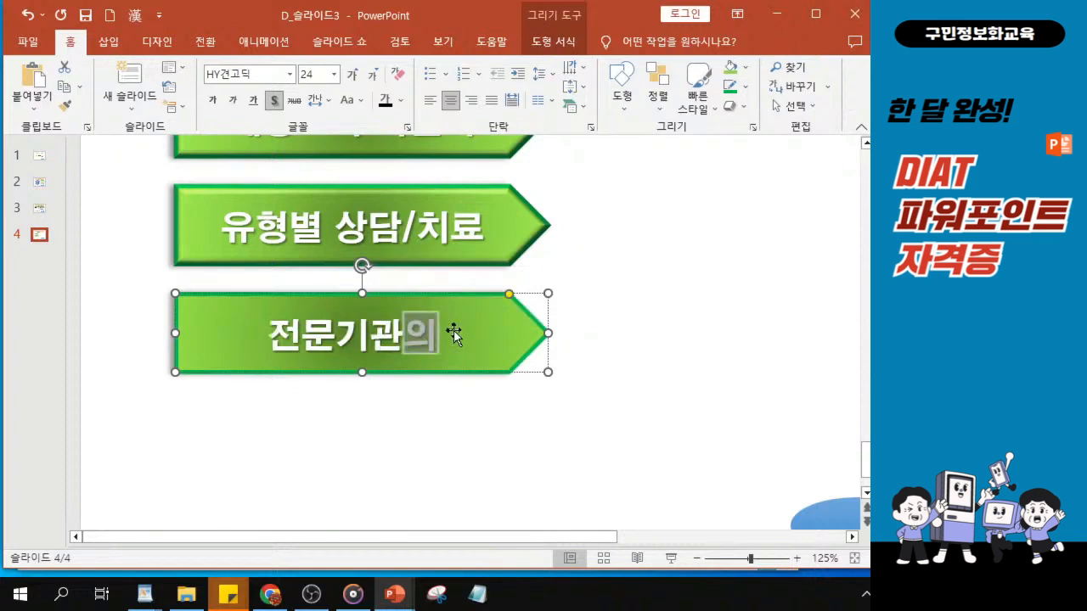
pyautogui.write(' 지원')
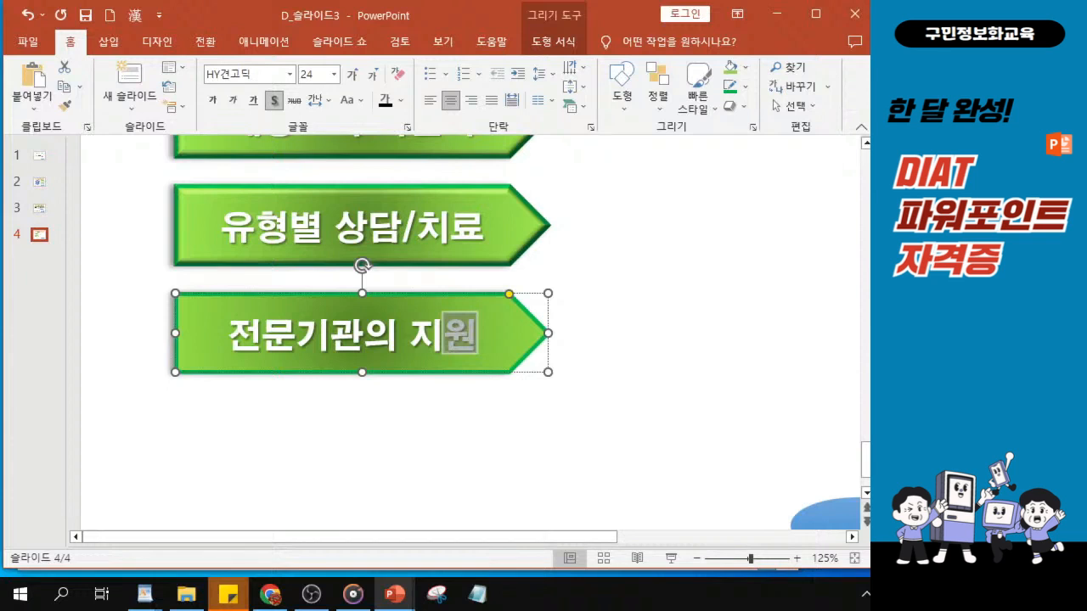
pyautogui.hotkey('alt', 'Tab')
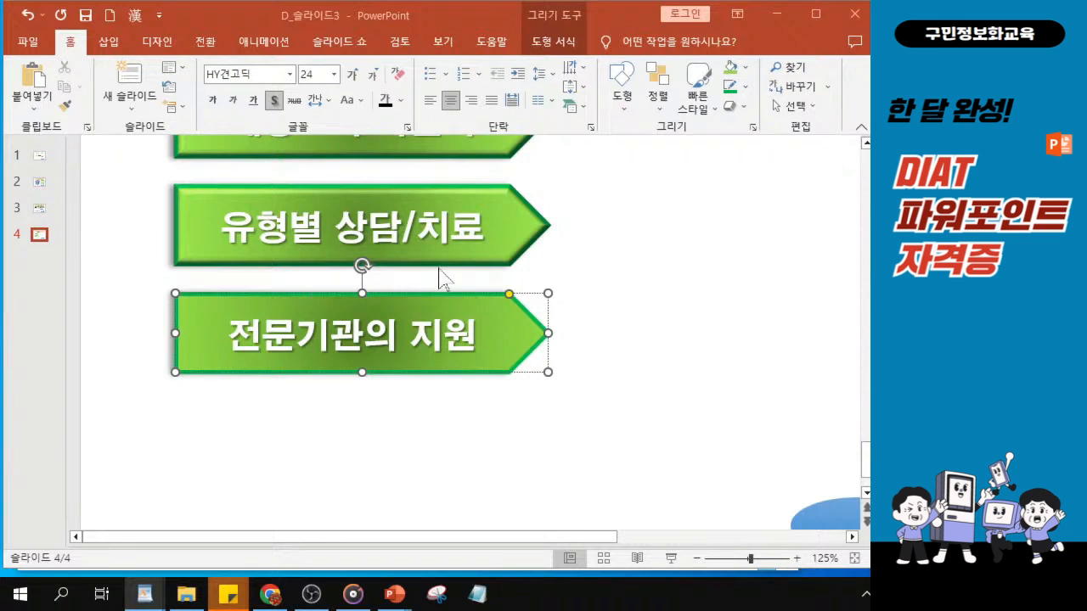
# Duplicate all three pentagon arrows together as a second column on the slide's right half, level with the originals
pyautogui.scroll(-3, 348, 298)
pyautogui.scroll(-3, 348, 297)
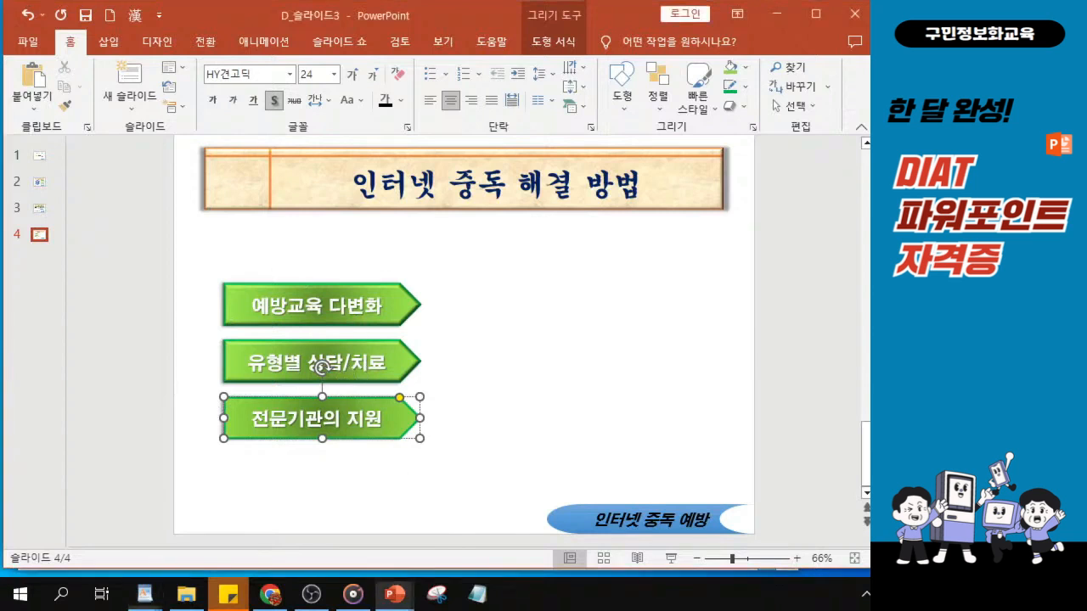
pyautogui.click(252, 318)
pyautogui.click(252, 320)
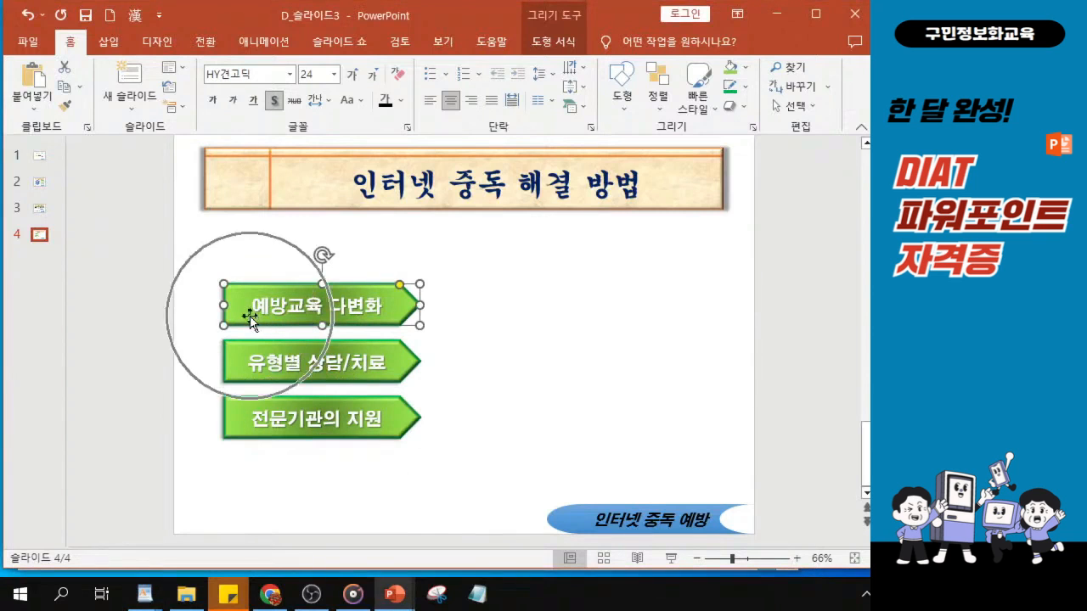
pyautogui.click(251, 318)
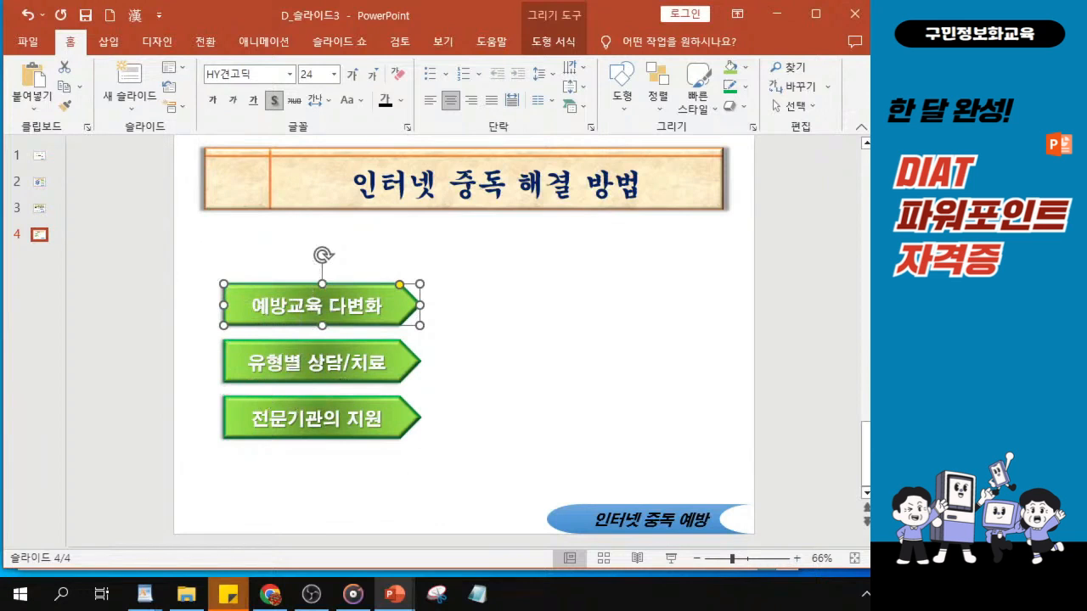
pyautogui.keyDown('shift'); pyautogui.click(237, 376); pyautogui.keyUp('shift')
pyautogui.keyDown('shift'); pyautogui.click(244, 424); pyautogui.keyUp('shift')
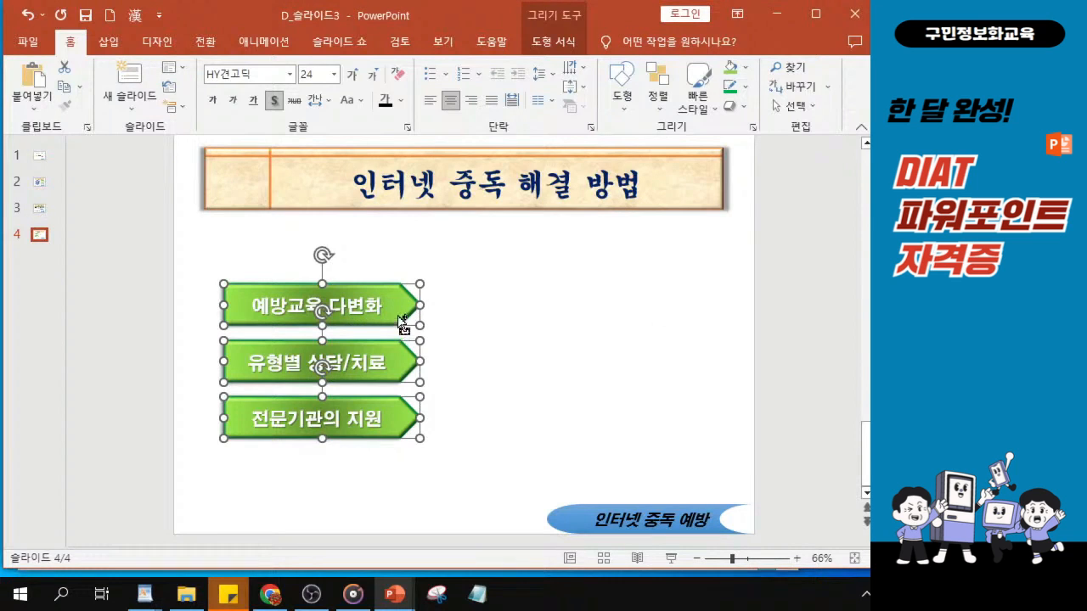
pyautogui.moveTo(408, 315); pyautogui.dragTo(659, 324)
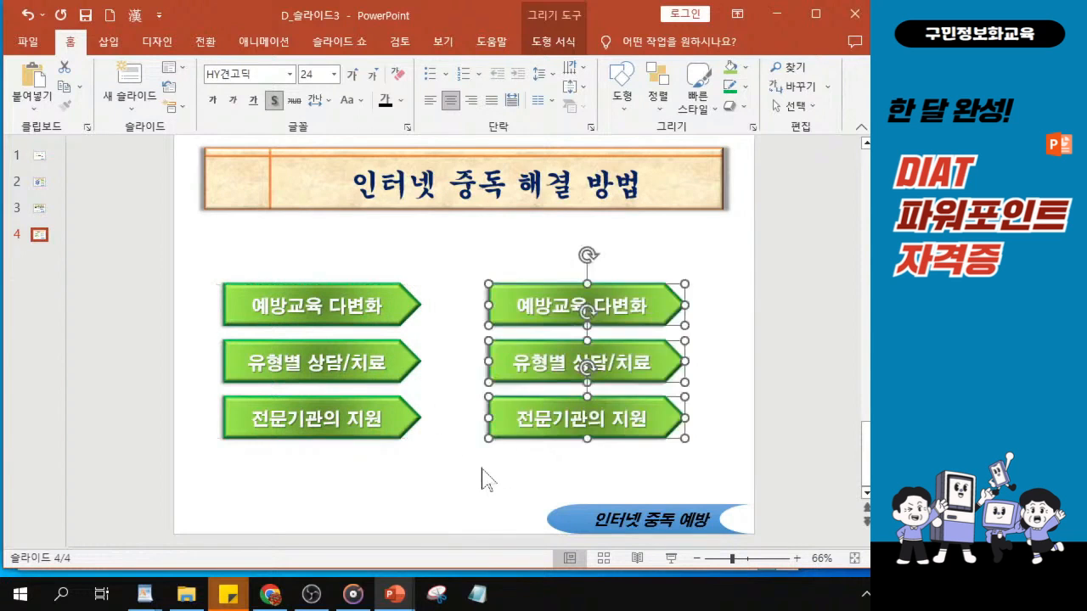